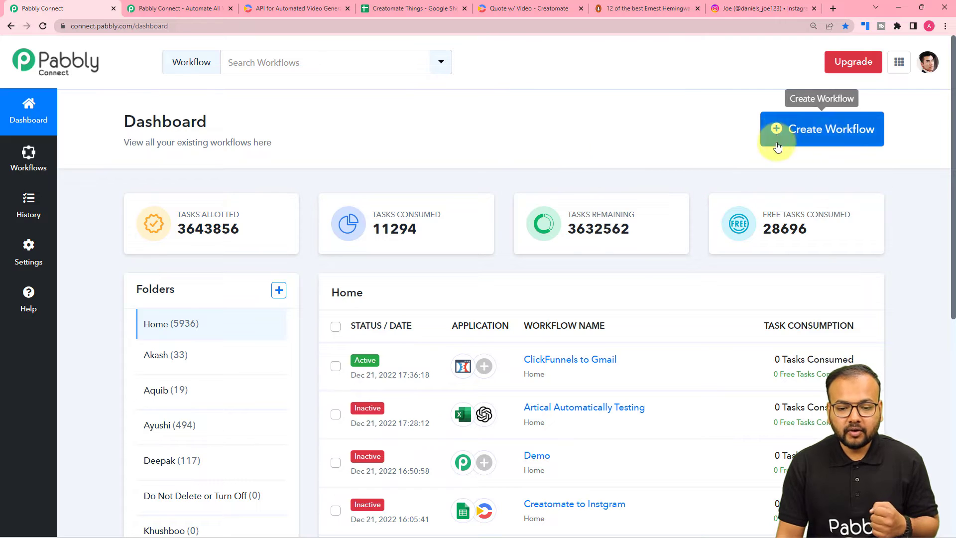
# - Create a new workflow named "Automate Instagram Reels"
pyautogui.click(836, 142)
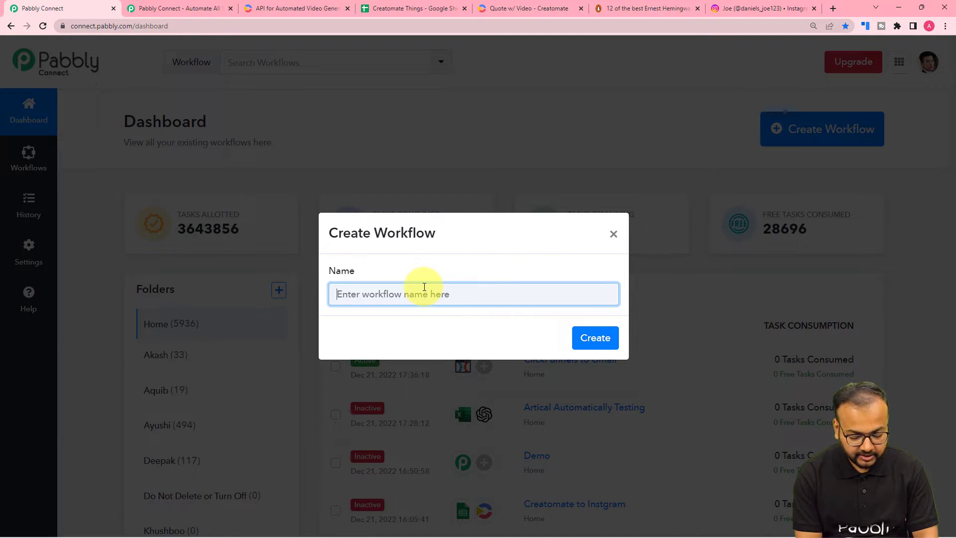
pyautogui.write('Automate')
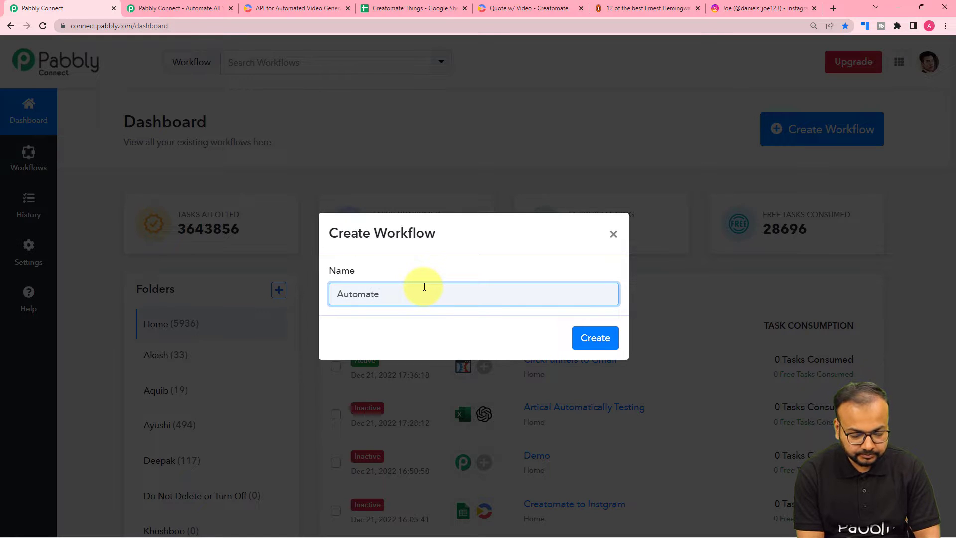
pyautogui.write(' Insta')
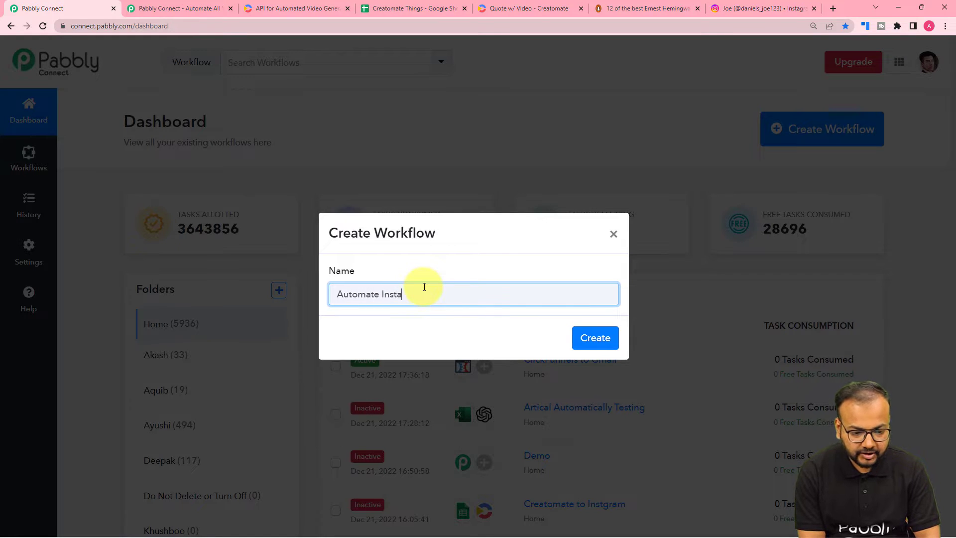
pyautogui.write('gram Reels')
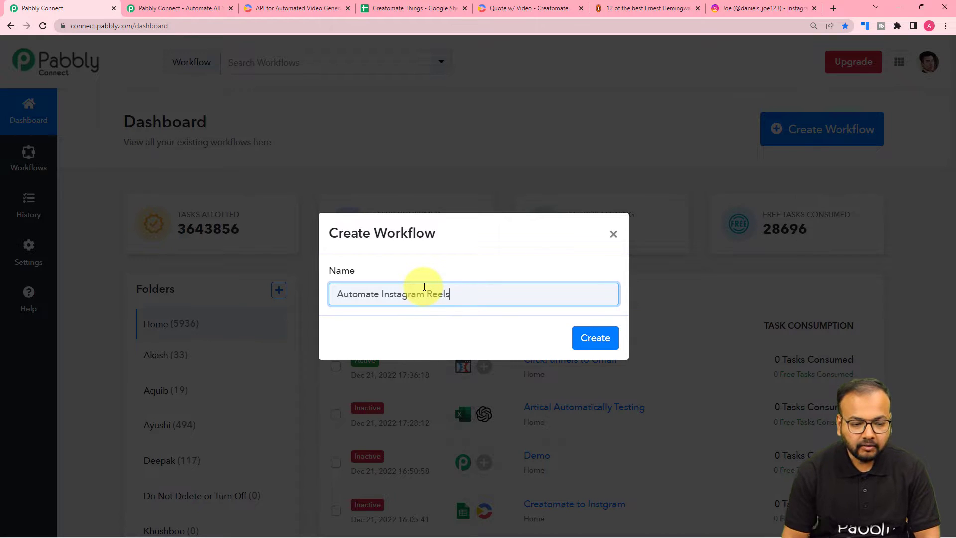
pyautogui.click(583, 339)
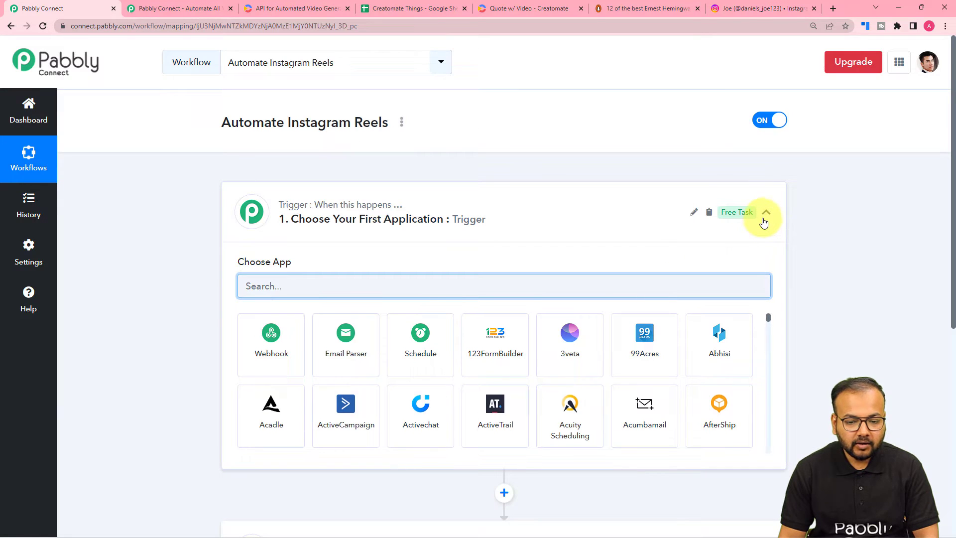
pyautogui.click(765, 221)
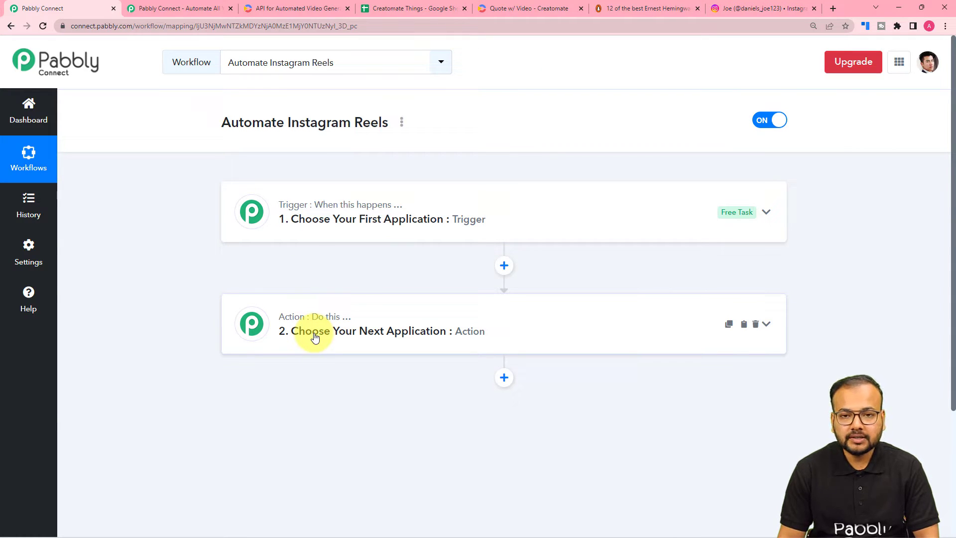
pyautogui.click(315, 226)
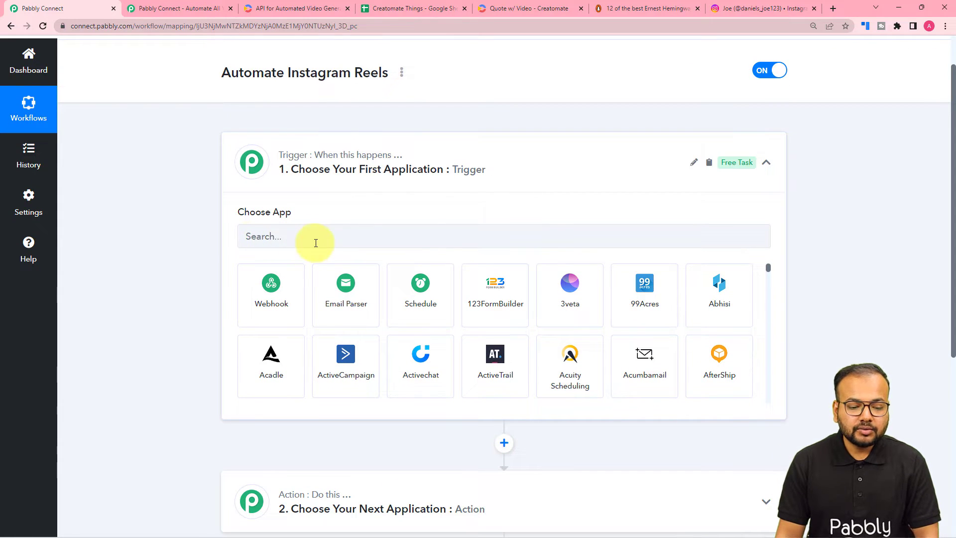
pyautogui.scroll(1, 294, 245)
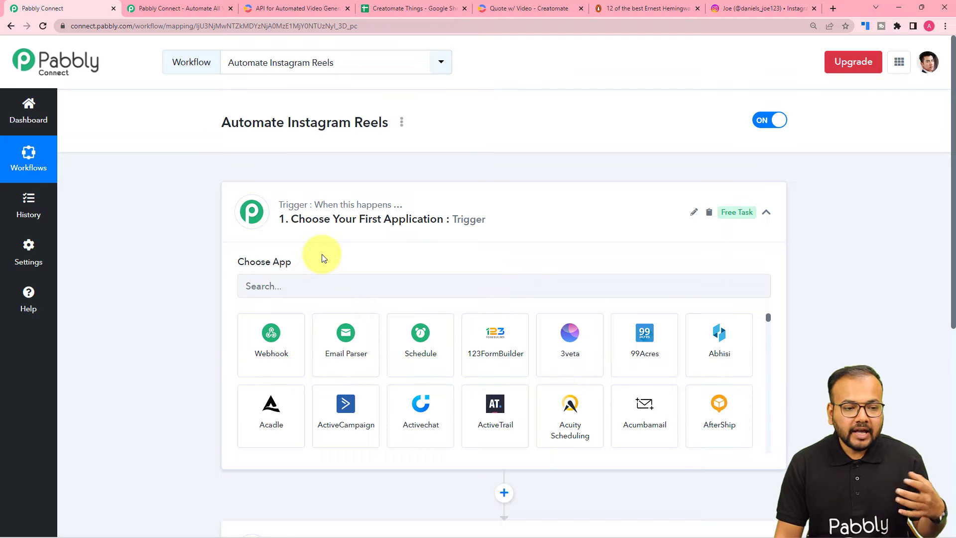
pyautogui.click(373, 12)
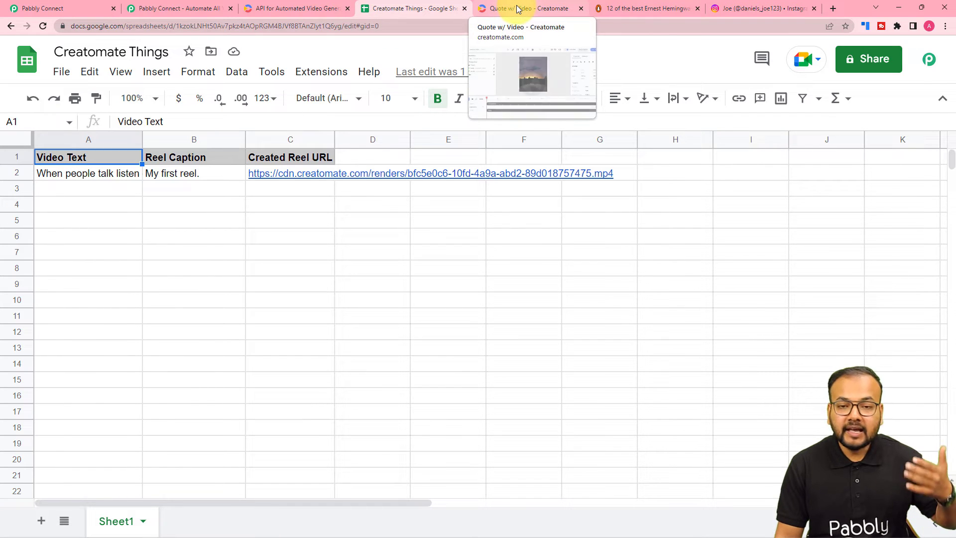
pyautogui.click(68, 10)
# - Set the workflow's trigger to Google Sheets with the event New or Updated Spreadsheet Row
pyautogui.scroll(-1, 249, 154)
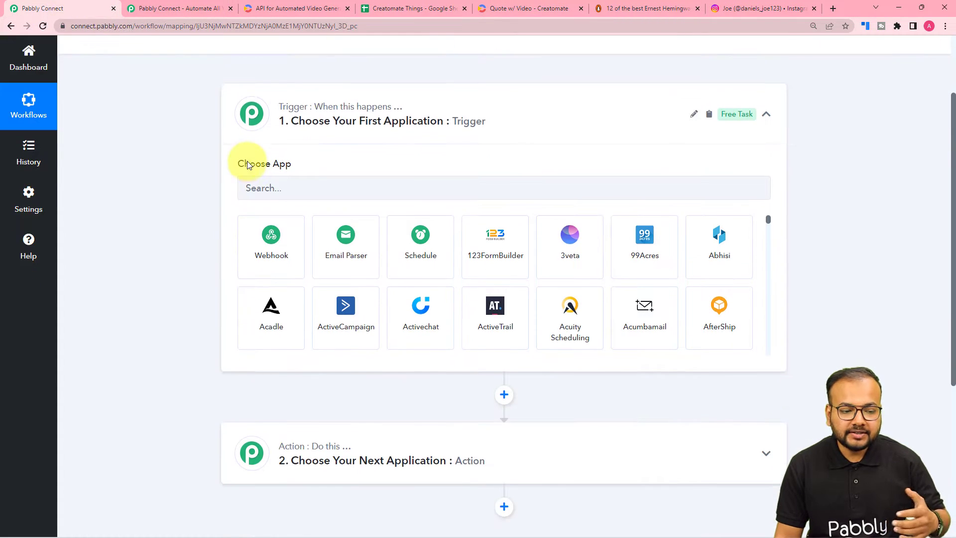
pyautogui.click(370, 188)
pyautogui.write('goo')
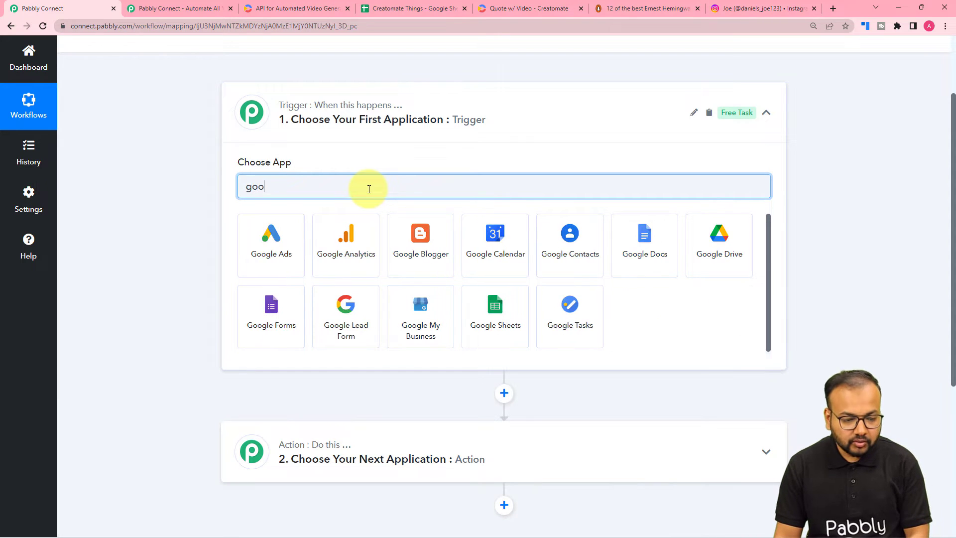
pyautogui.click(485, 329)
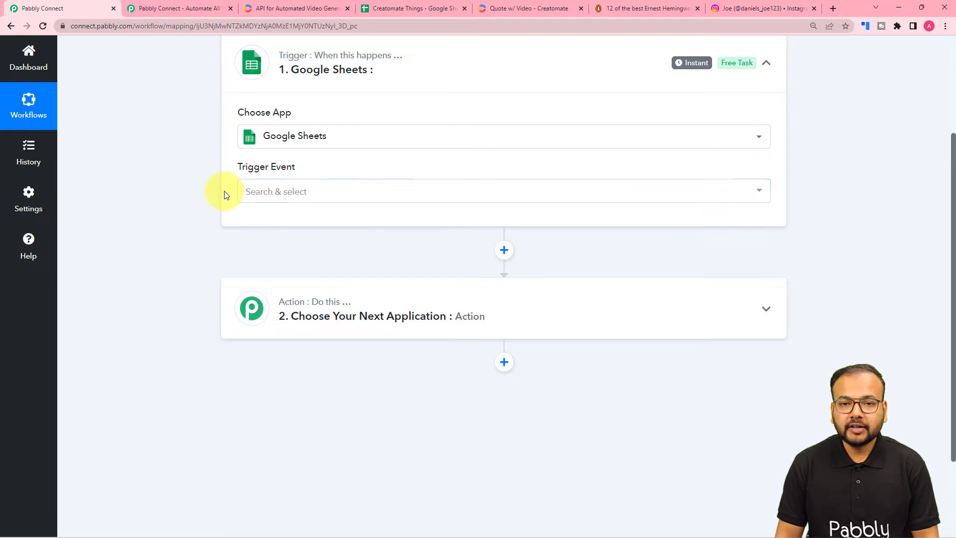
pyautogui.click(264, 192)
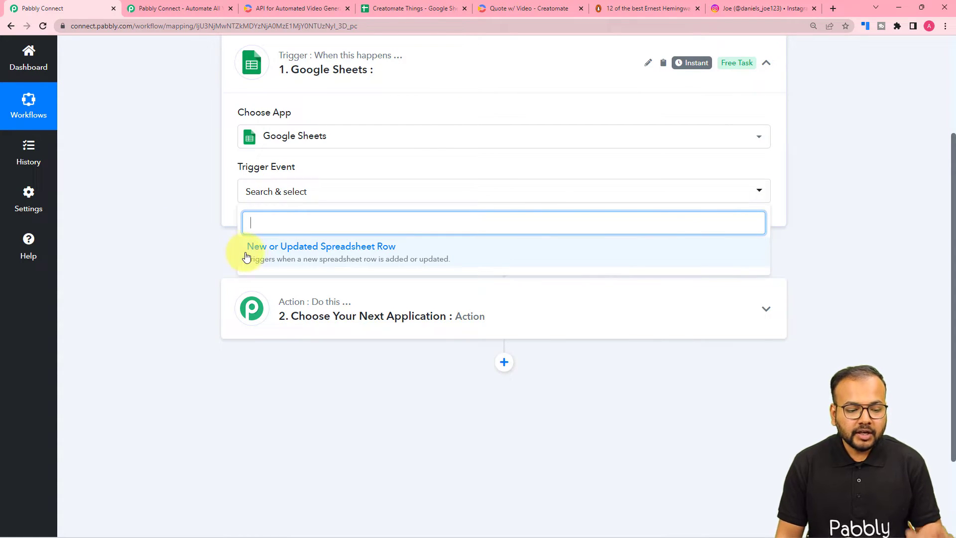
pyautogui.click(280, 253)
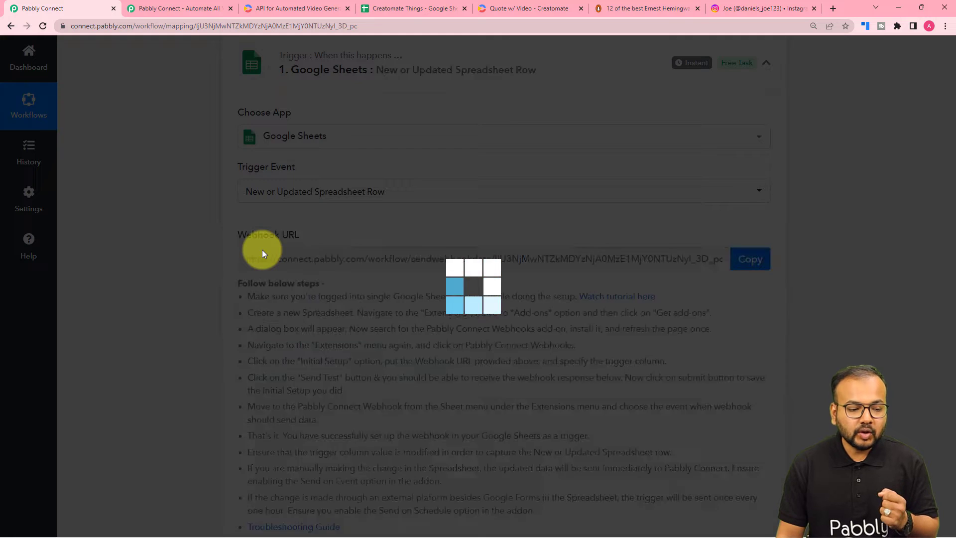
# - In the Creatomate Things spreadsheet, look up the Pabbly Connect Webhooks add-on in the Google Workspace Marketplace, then close it and reload the sheet
pyautogui.scroll(-2, 262, 249)
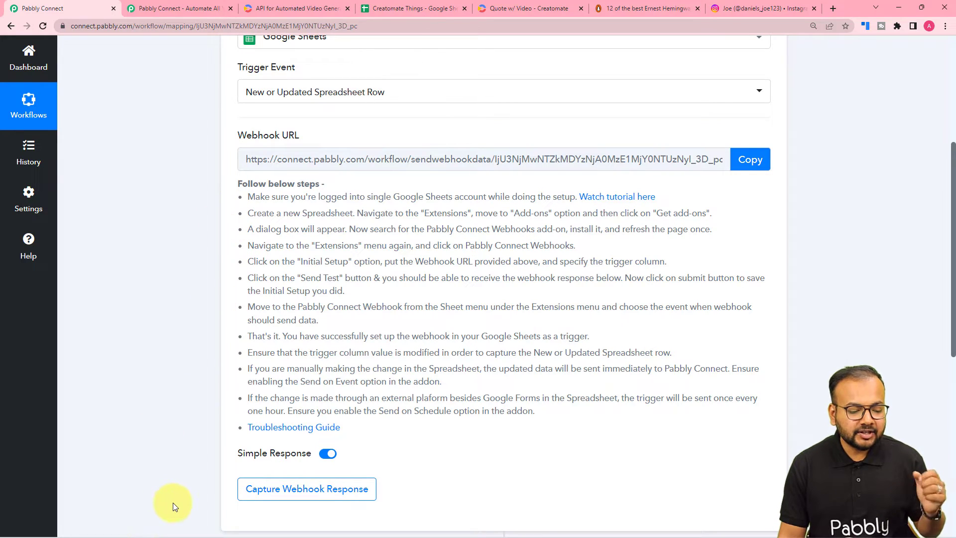
pyautogui.moveTo(169, 523)
pyautogui.click(198, 477)
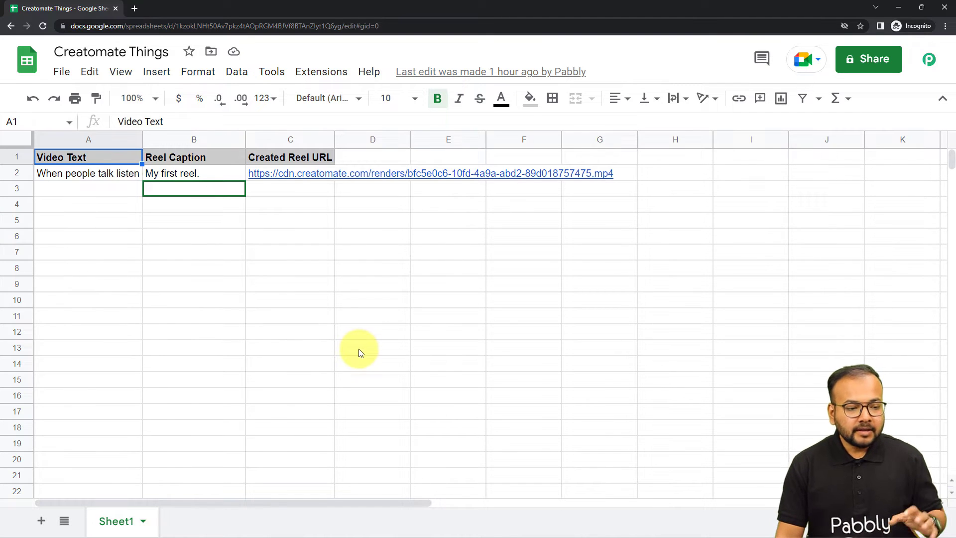
pyautogui.click(321, 72)
pyautogui.moveTo(329, 98)
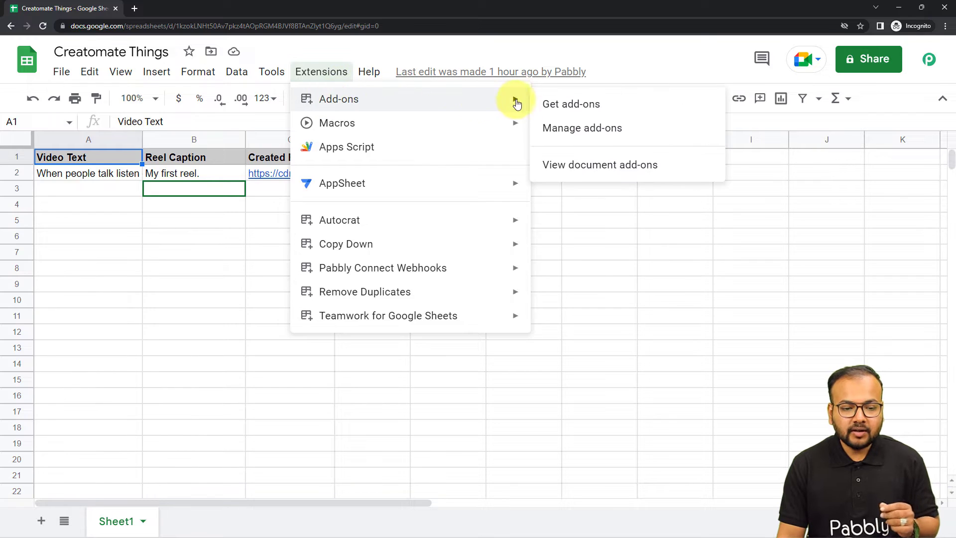
pyautogui.click(544, 108)
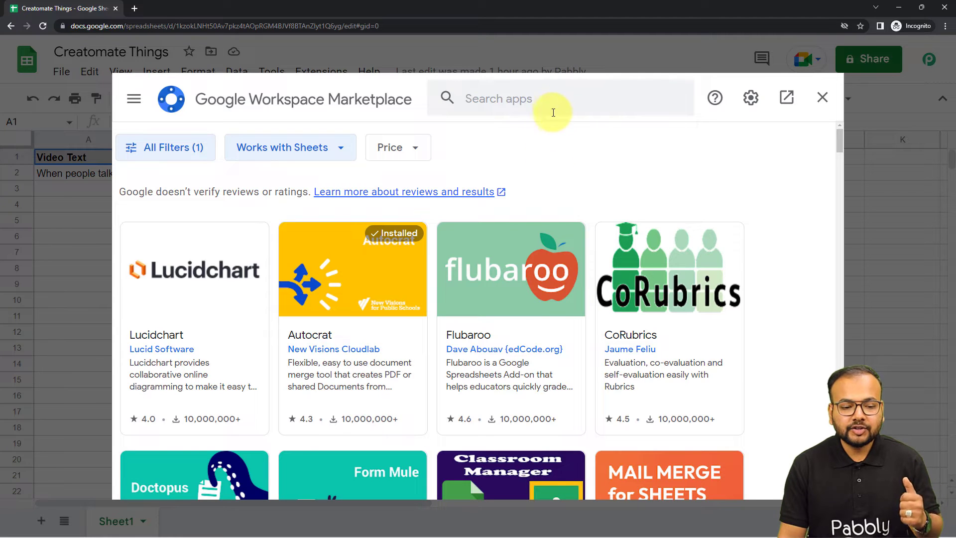
pyautogui.click(546, 100)
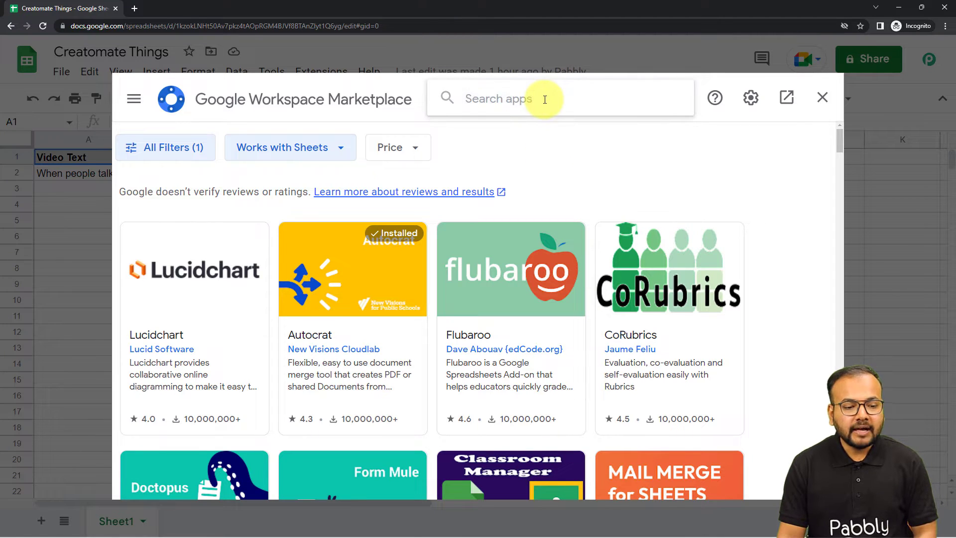
pyautogui.write('pa')
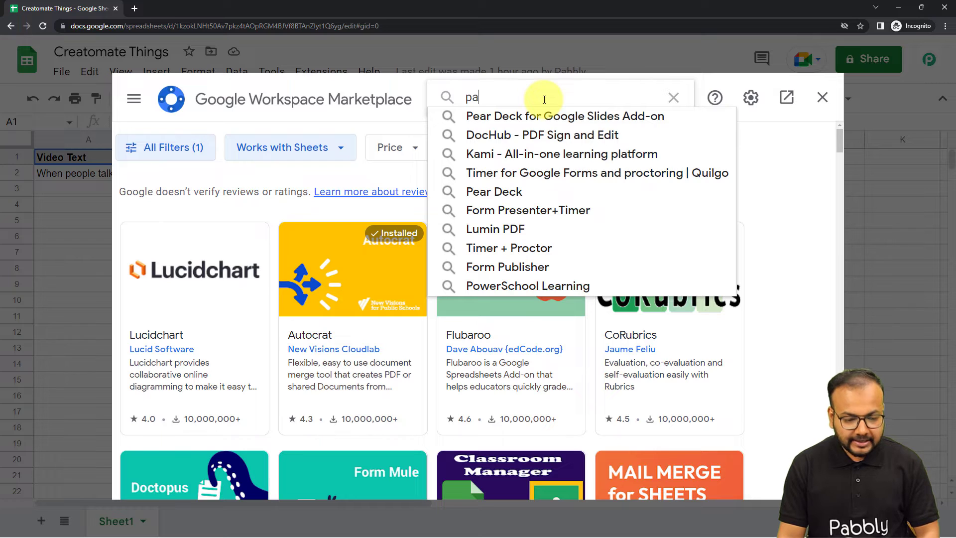
pyautogui.write('bbl')
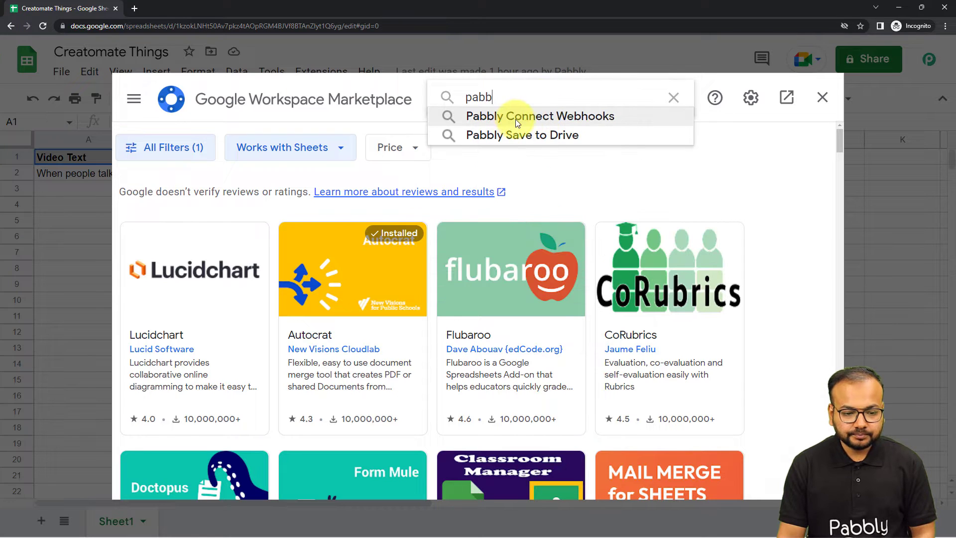
pyautogui.click(515, 117)
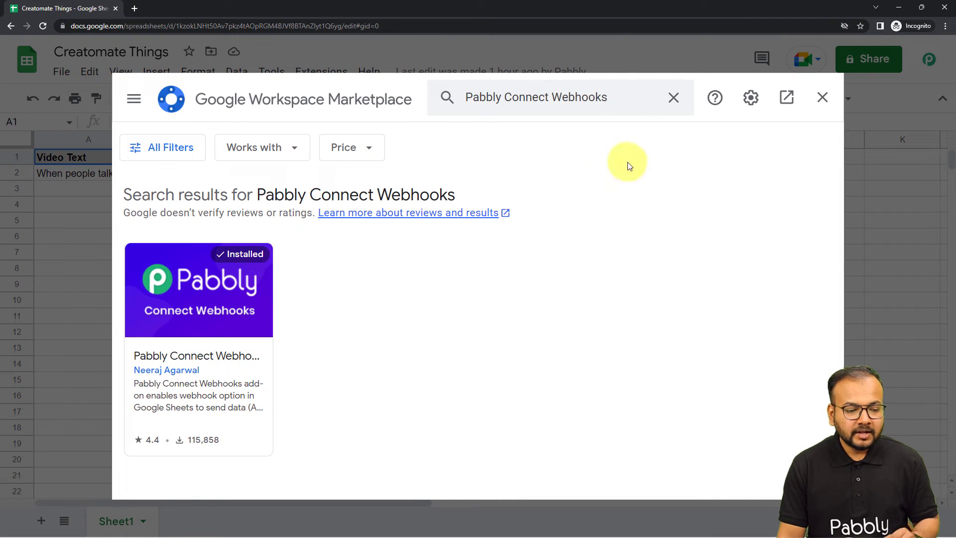
pyautogui.click(822, 97)
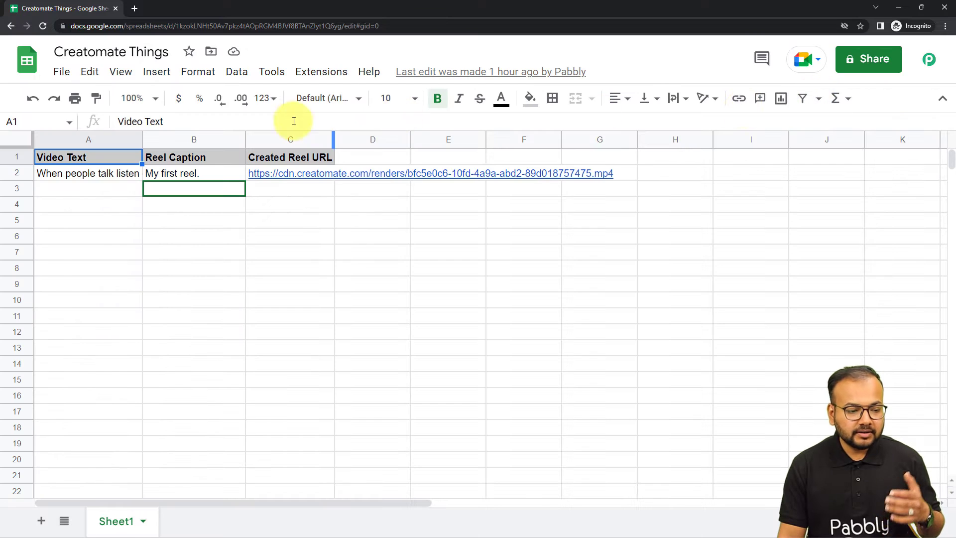
pyautogui.click(43, 26)
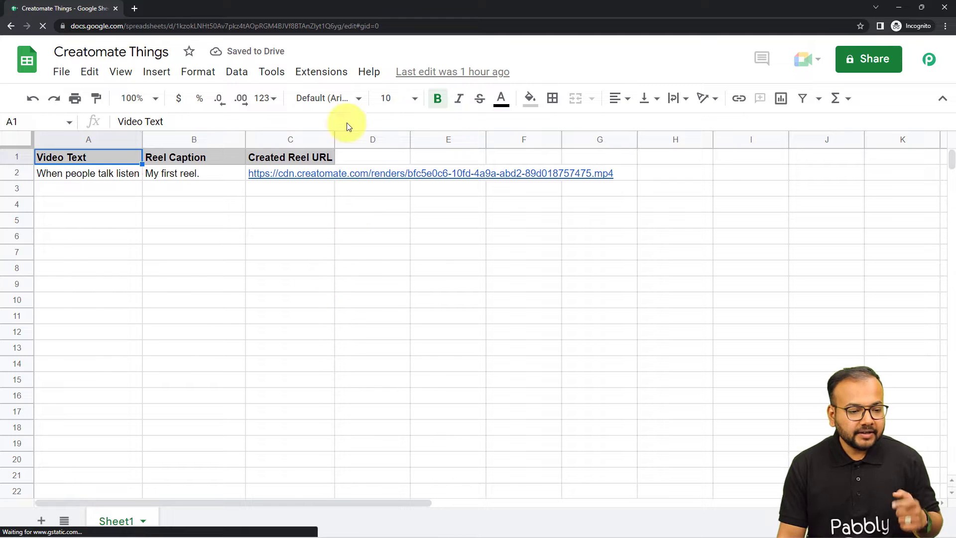
pyautogui.click(323, 72)
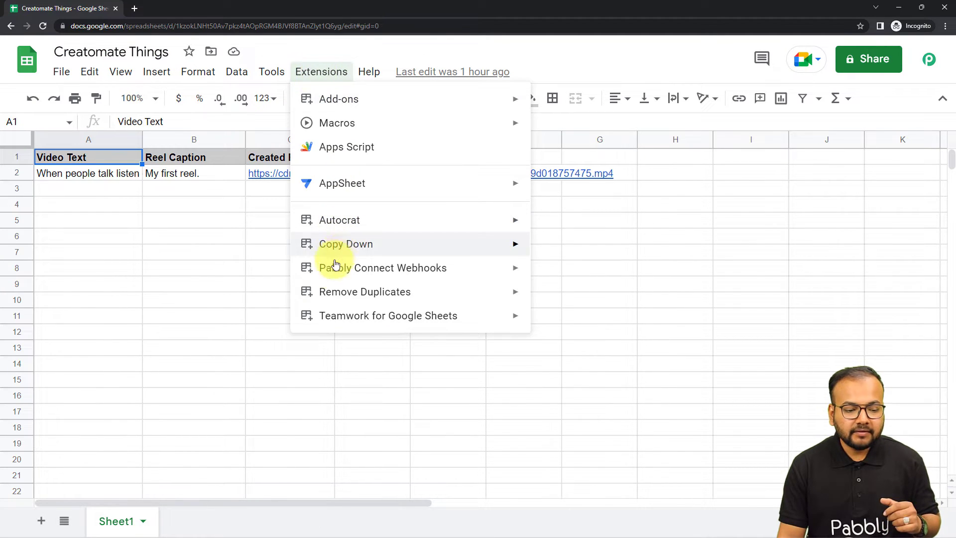
pyautogui.moveTo(352, 270)
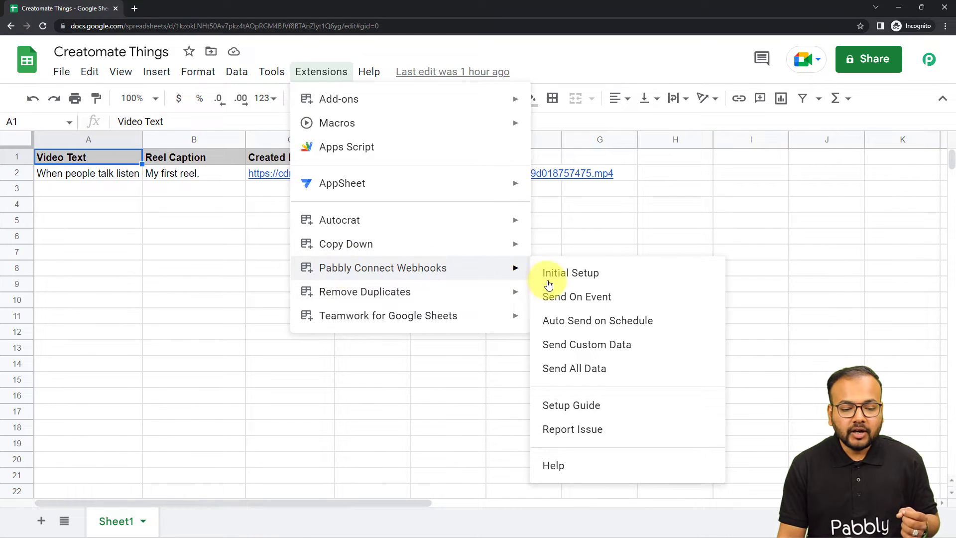
pyautogui.click(581, 274)
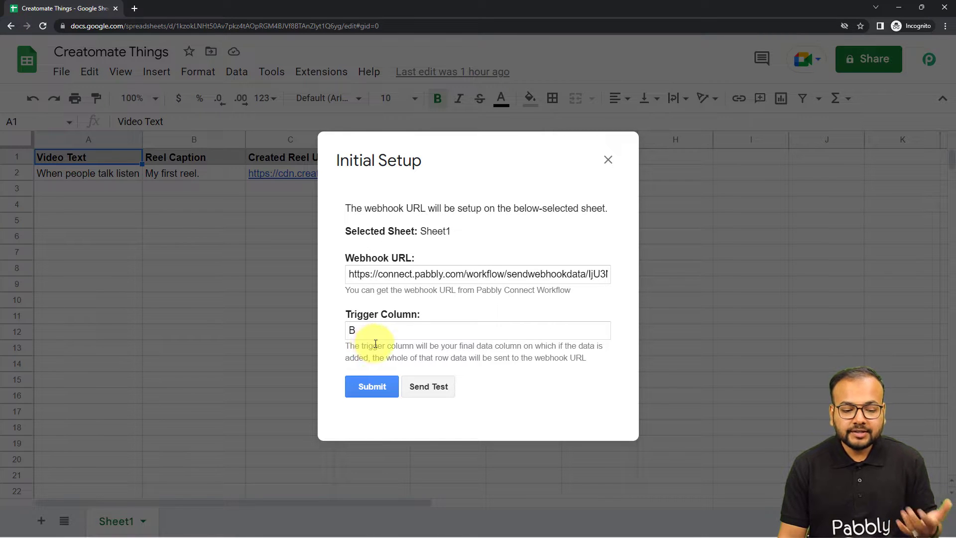
pyautogui.click(607, 161)
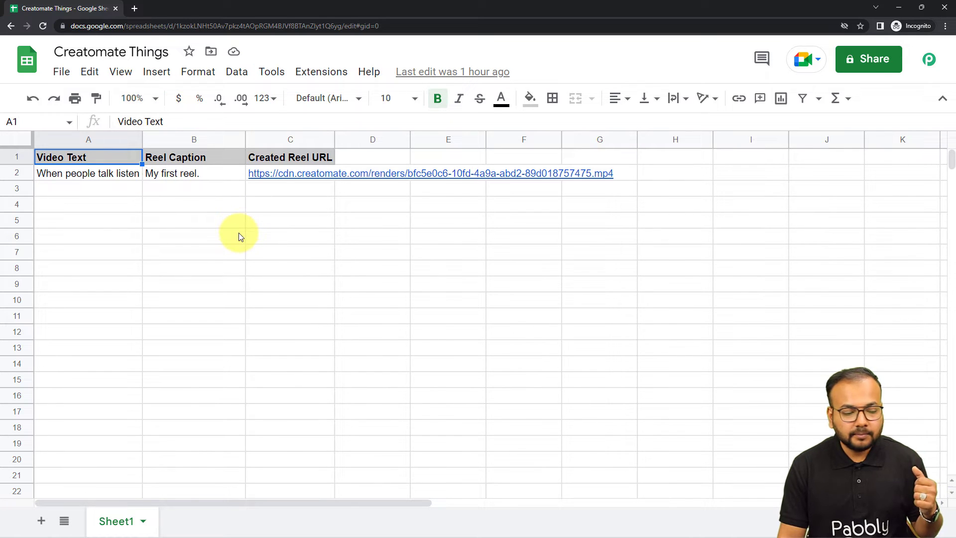
# - Return to the Pabbly Connect workflow and copy the Google Sheets trigger's webhook URL
pyautogui.click(893, 8)
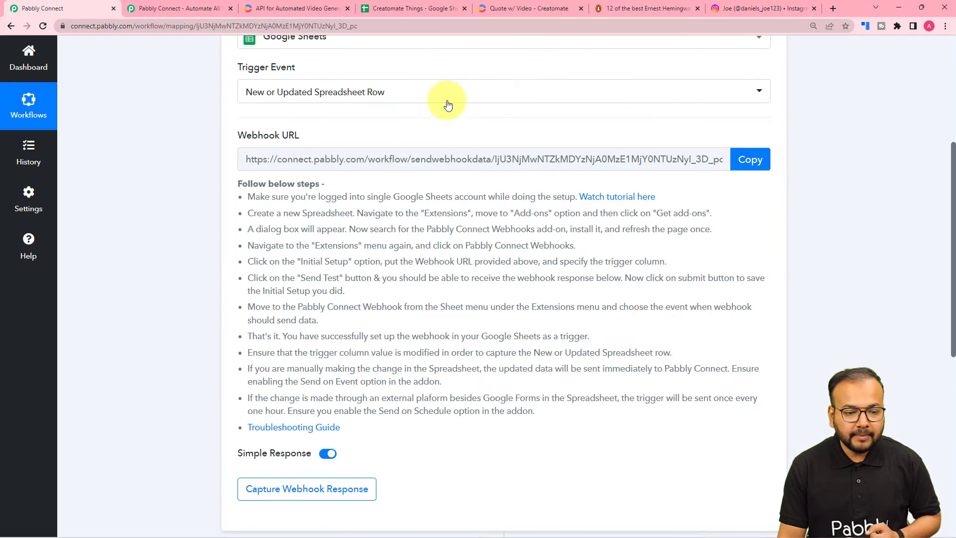
pyautogui.click(755, 159)
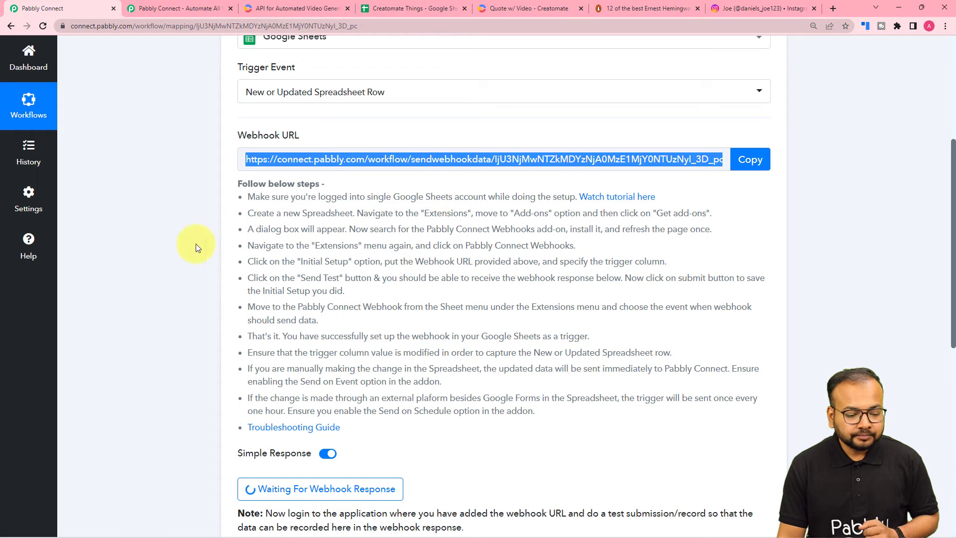
pyautogui.scroll(-2, 196, 244)
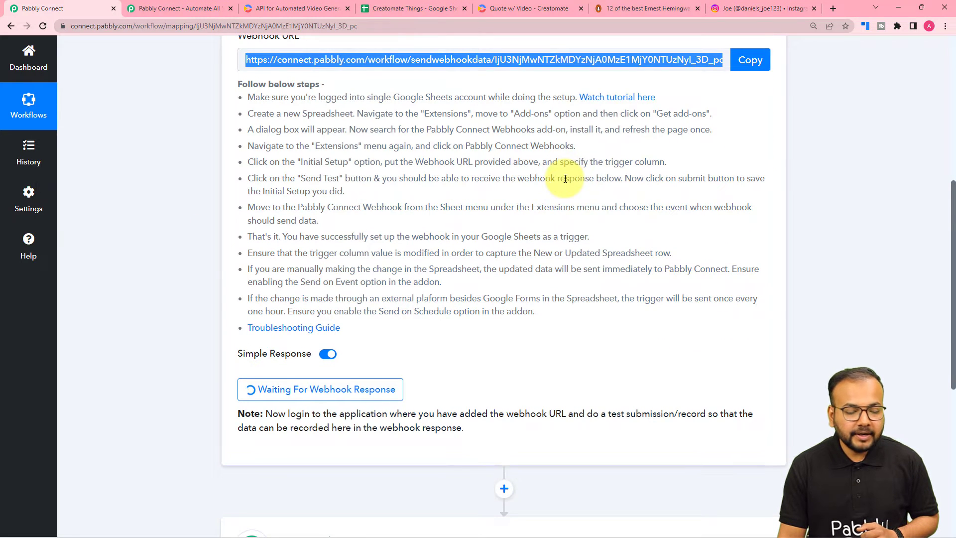
pyautogui.scroll(-2, 566, 179)
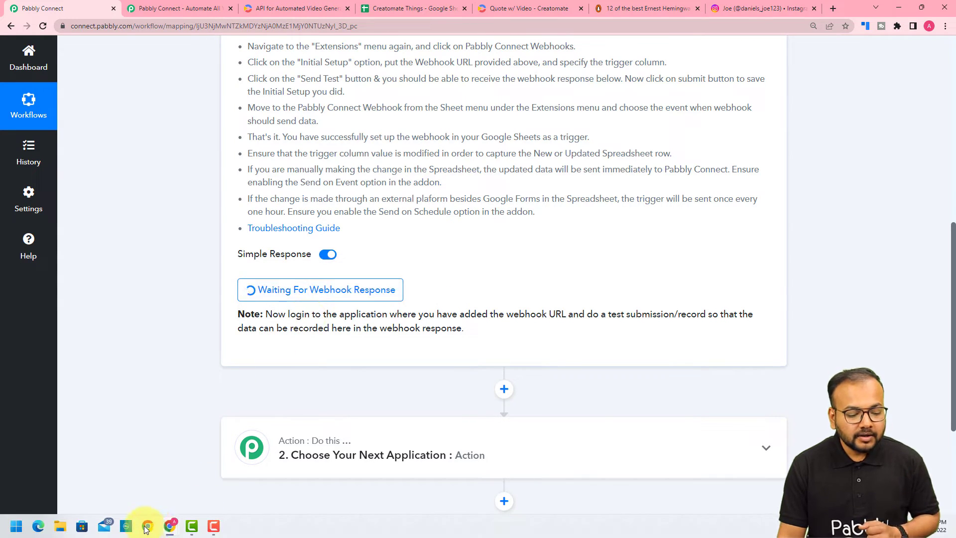
# - In the Creatomate Things spreadsheet, open the Pabbly Connect Webhooks initial setup and replace the webhook URL with the copied one, keeping trigger column B
pyautogui.moveTo(170, 524)
pyautogui.click(202, 487)
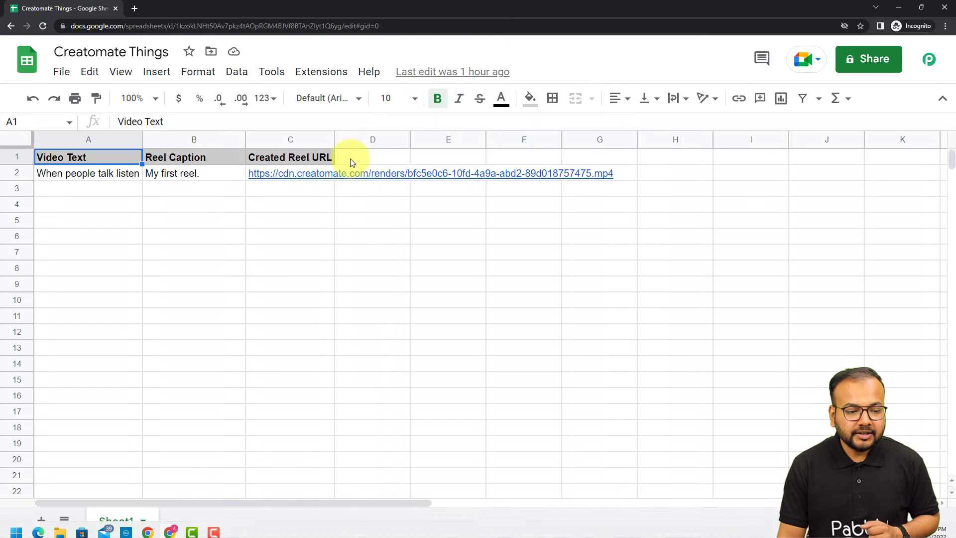
pyautogui.click(319, 71)
pyautogui.moveTo(336, 277)
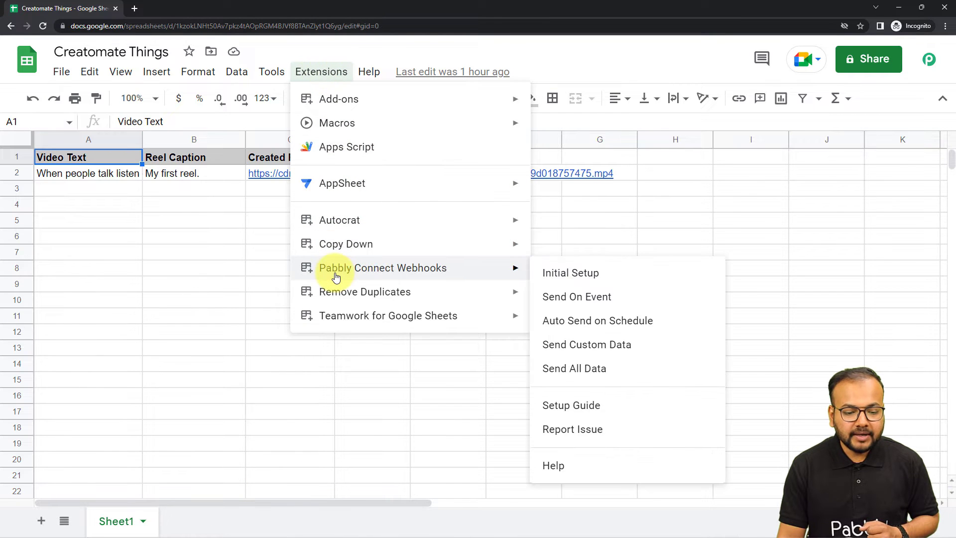
pyautogui.click(576, 273)
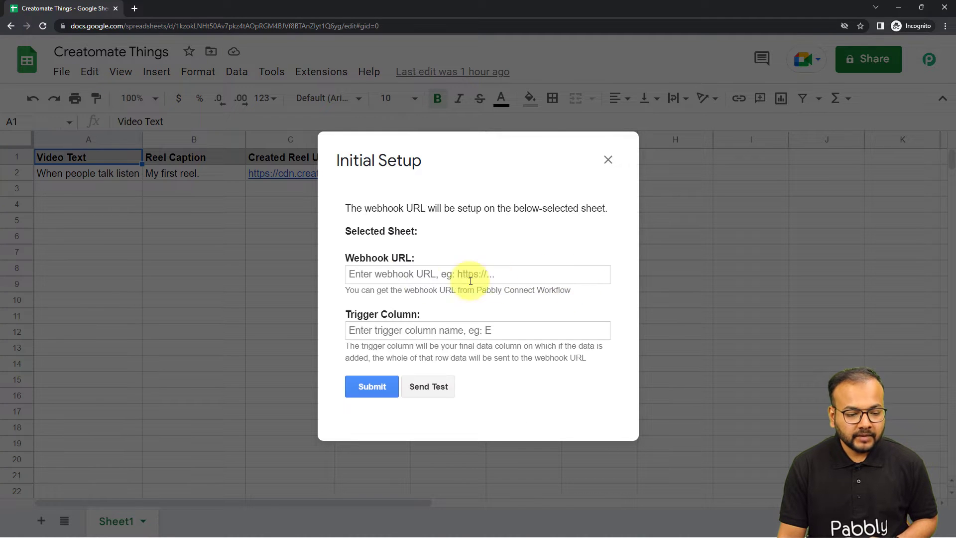
pyautogui.tripleClick(395, 275)
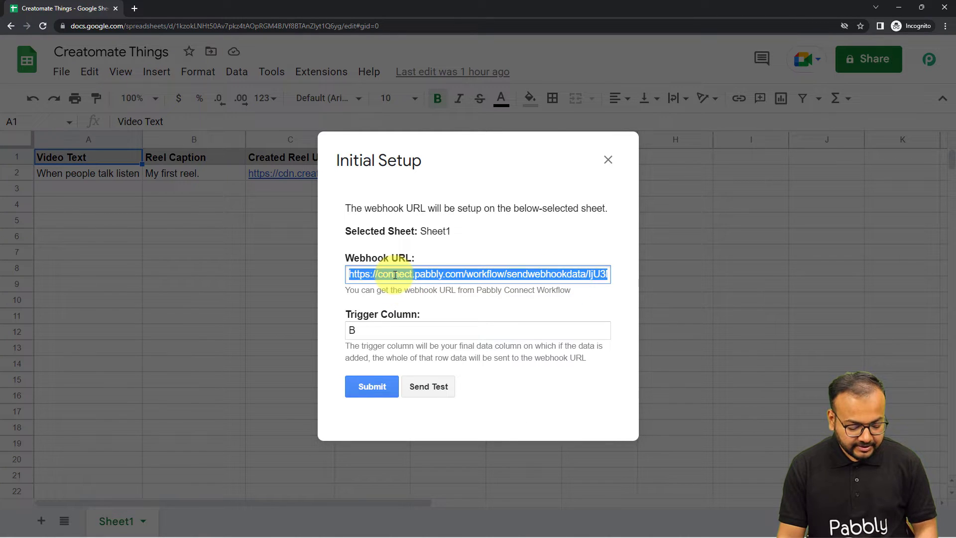
pyautogui.press('BackSpace')
pyautogui.rightClick(395, 275)
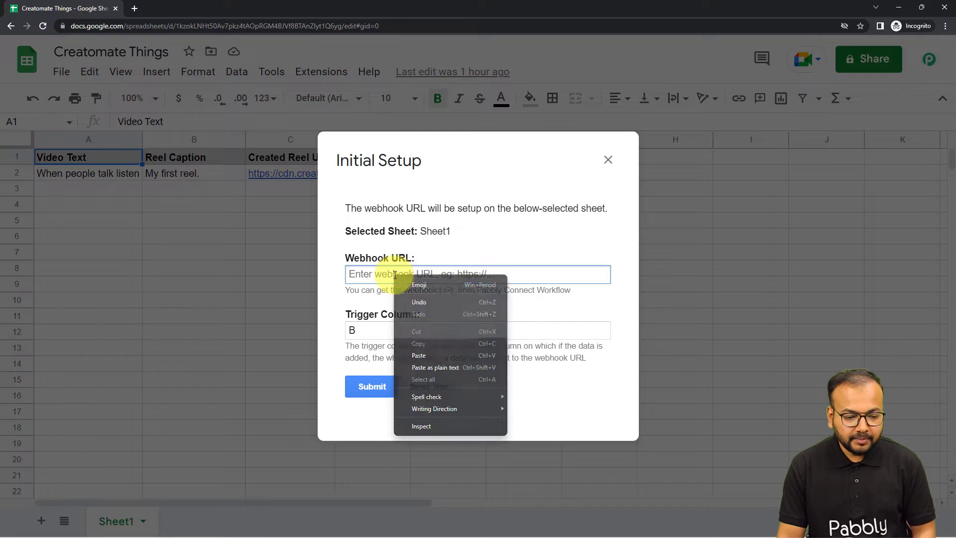
pyautogui.click(421, 352)
pyautogui.click(355, 330)
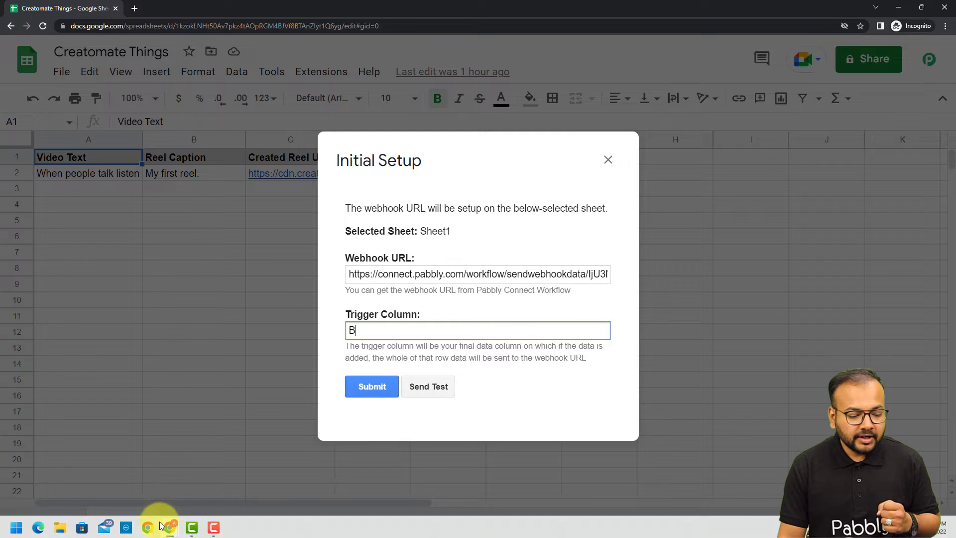
# - Check that the Pabbly Connect workflow is waiting for a webhook response, and send test data from the spreadsheet's initial setup
pyautogui.moveTo(167, 524)
pyautogui.click(158, 488)
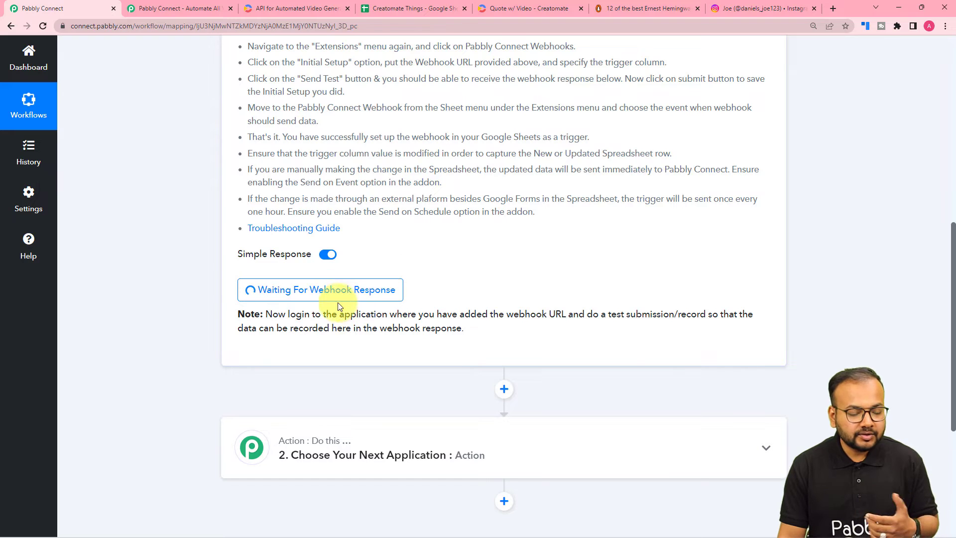
pyautogui.moveTo(173, 523)
pyautogui.click(211, 477)
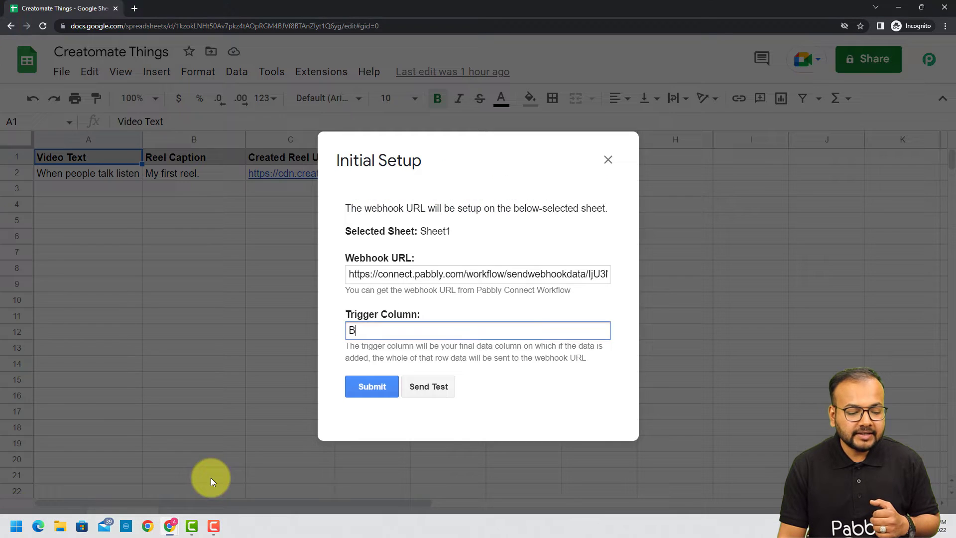
pyautogui.click(428, 388)
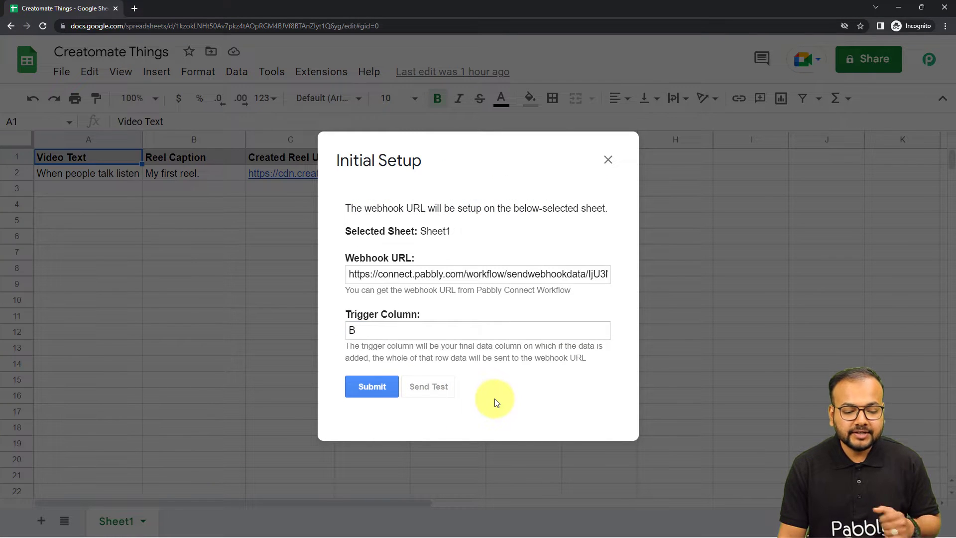
pyautogui.scroll(-2, 495, 399)
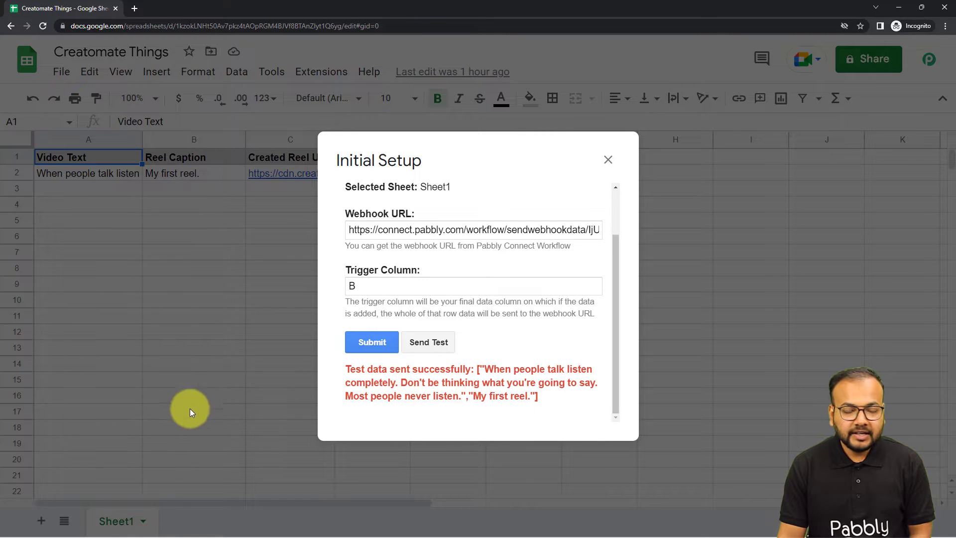
# - Examine the webhook response received in Pabbly Connect and compare its Video Text with cell A2 of the Creatomate Things sheet
pyautogui.moveTo(144, 531)
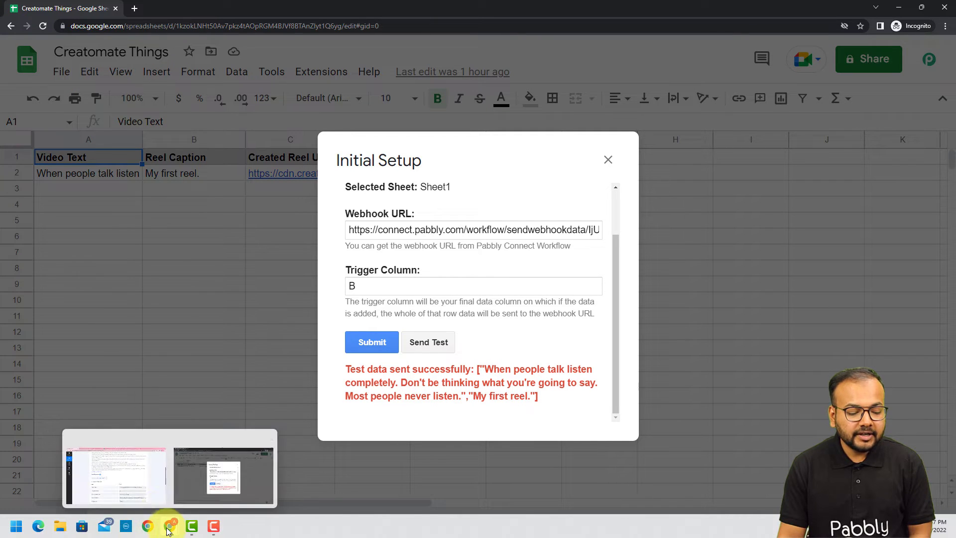
pyautogui.click(148, 485)
pyautogui.scroll(-4, 177, 377)
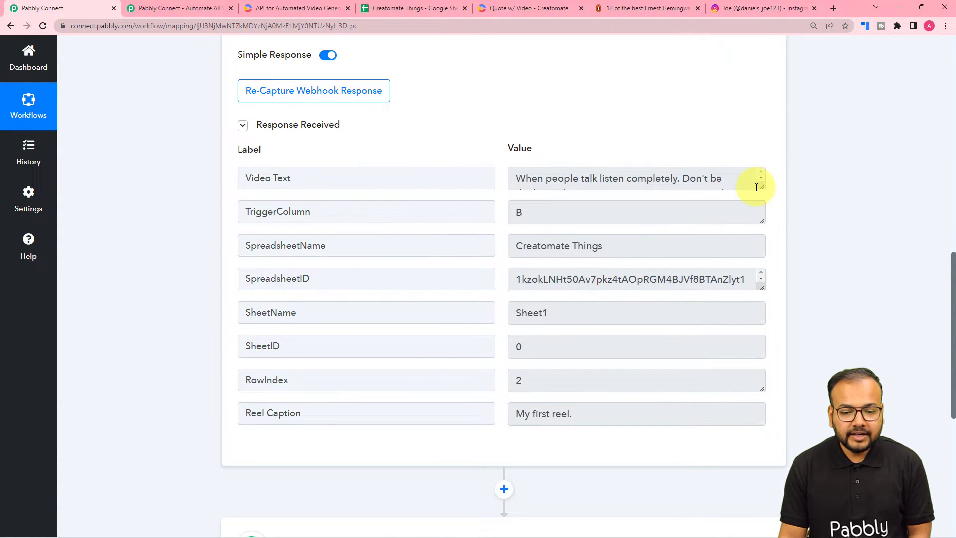
pyautogui.moveTo(762, 188); pyautogui.dragTo(778, 255)
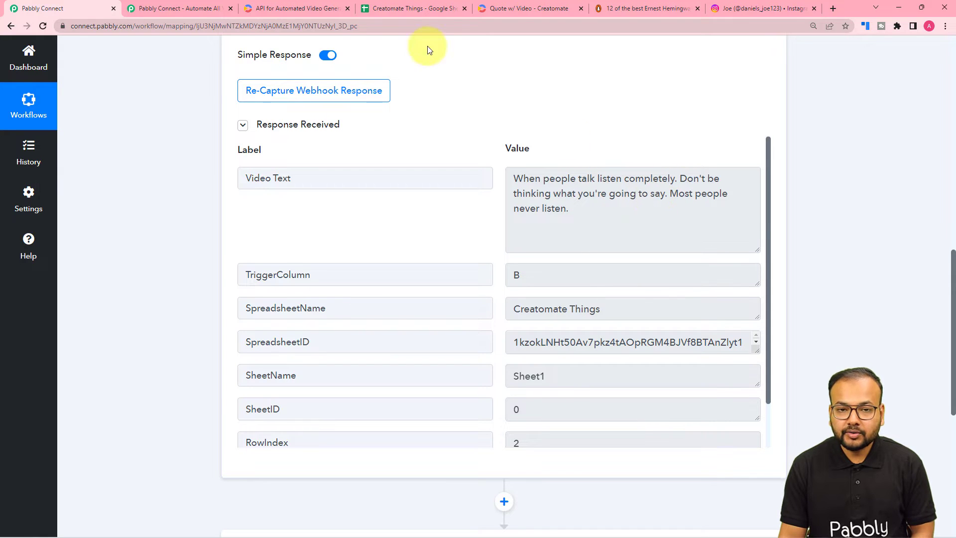
pyautogui.click(381, 11)
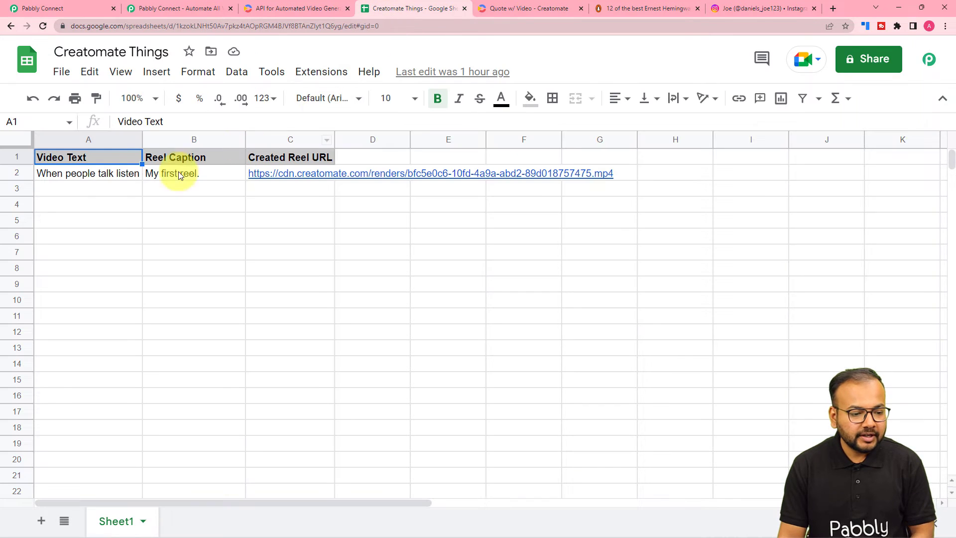
pyautogui.click(106, 173)
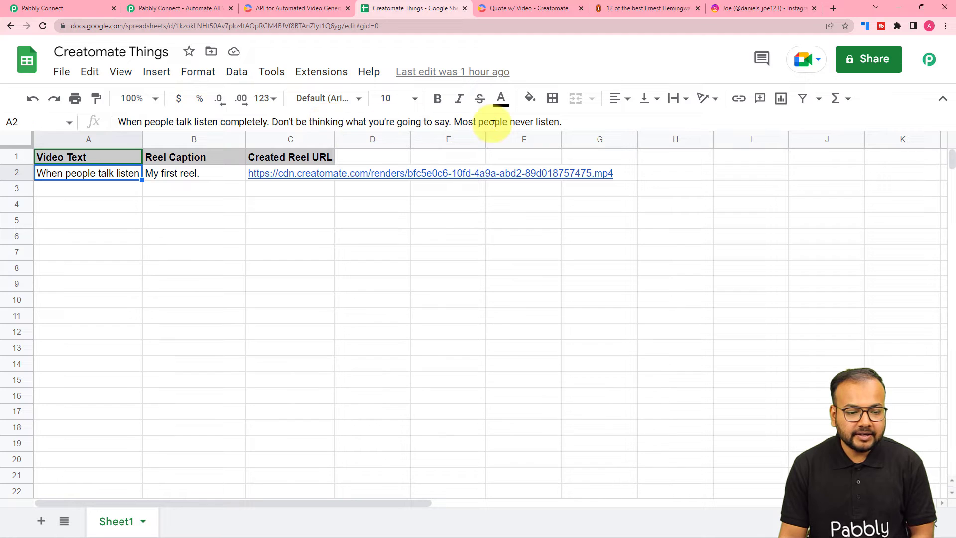
pyautogui.click(93, 6)
pyautogui.scroll(-2, 183, 291)
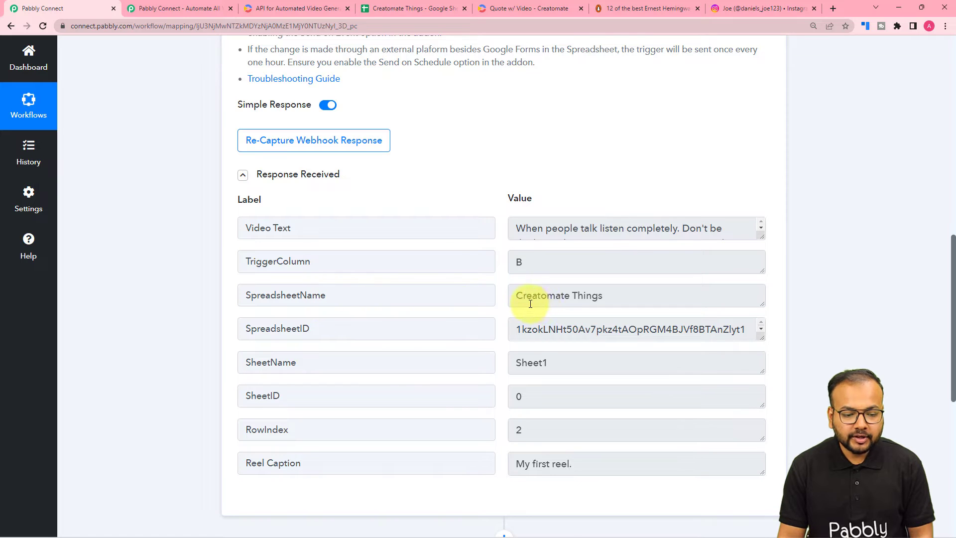
pyautogui.scroll(-1, 431, 339)
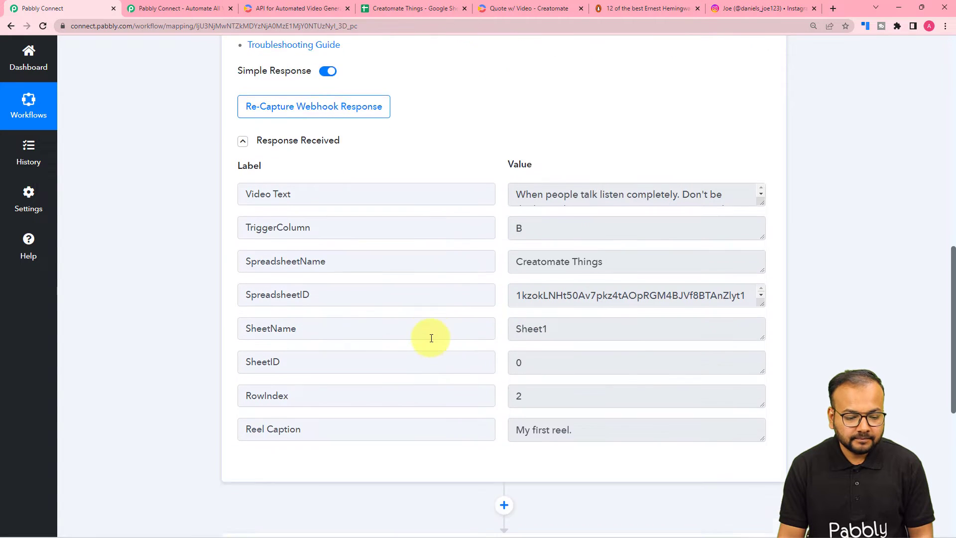
pyautogui.scroll(-2, 432, 338)
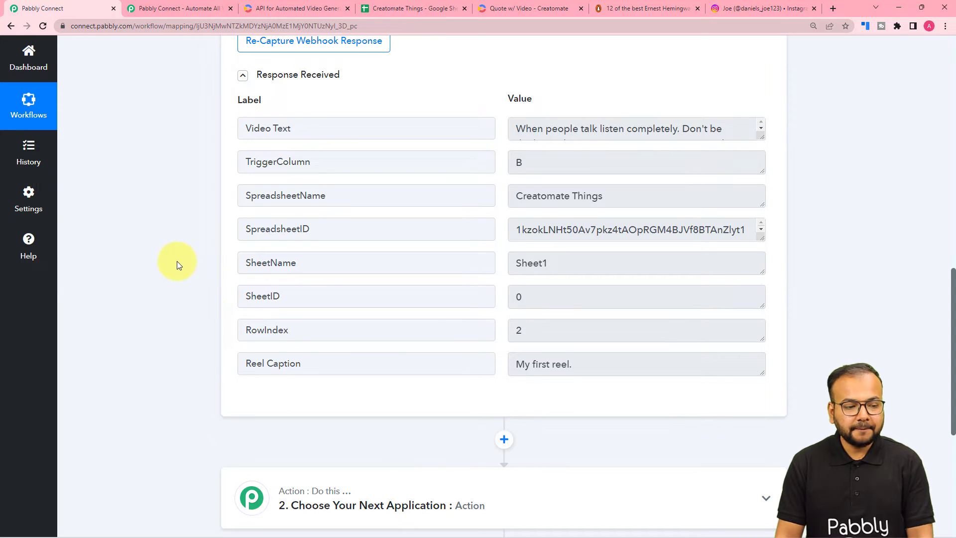
pyautogui.scroll(-1, 177, 261)
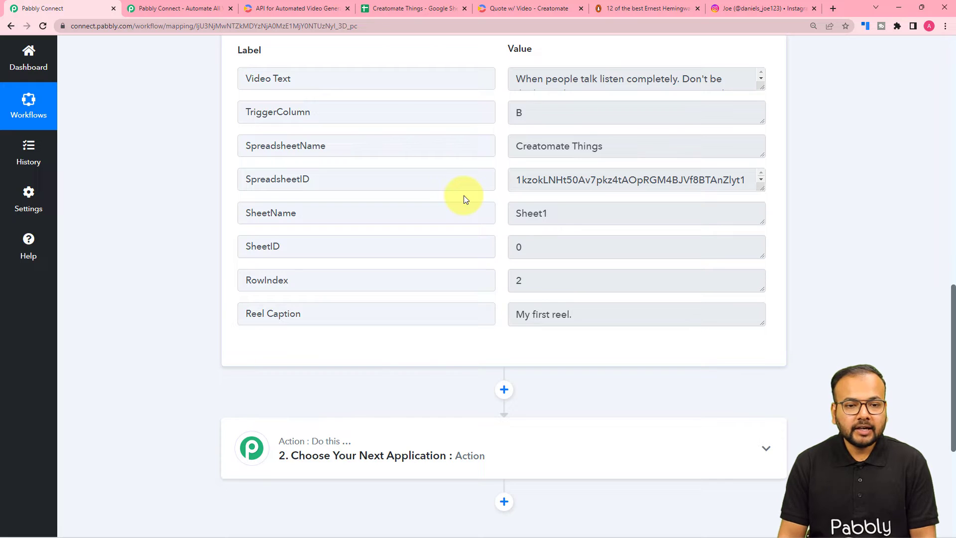
# - Return to the spreadsheet's Pabbly Connect Webhooks initial setup, submit the configuration, and close the dialog
pyautogui.click(535, 5)
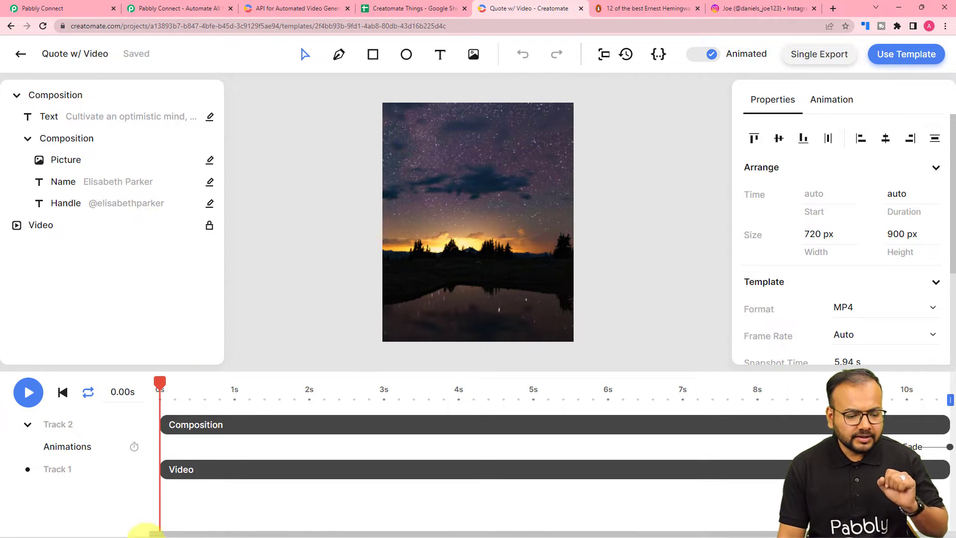
pyautogui.moveTo(169, 527)
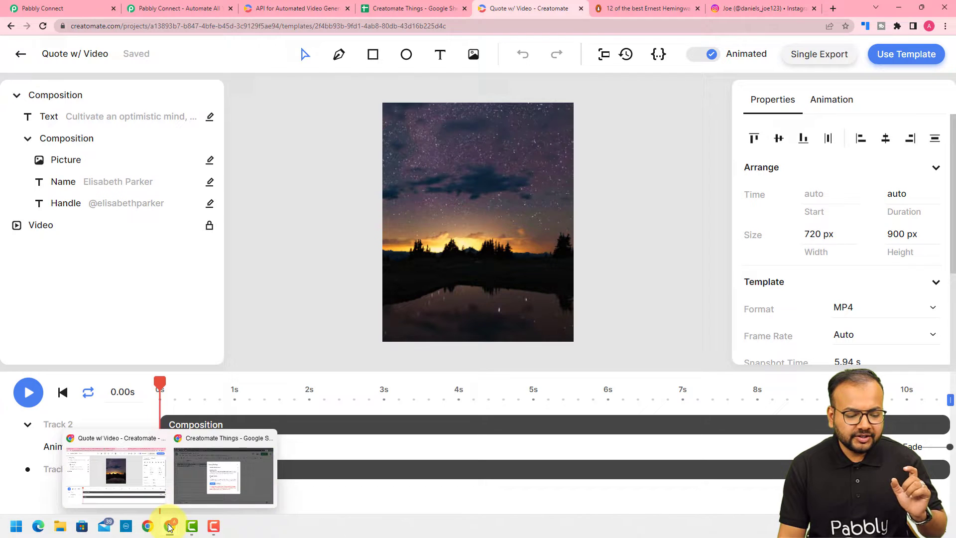
pyautogui.click(200, 487)
pyautogui.click(386, 342)
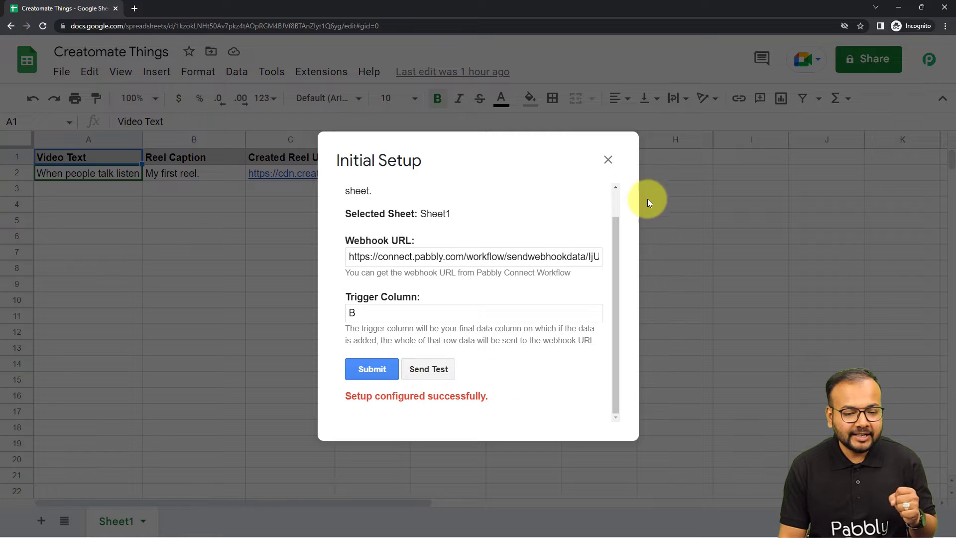
pyautogui.click(608, 160)
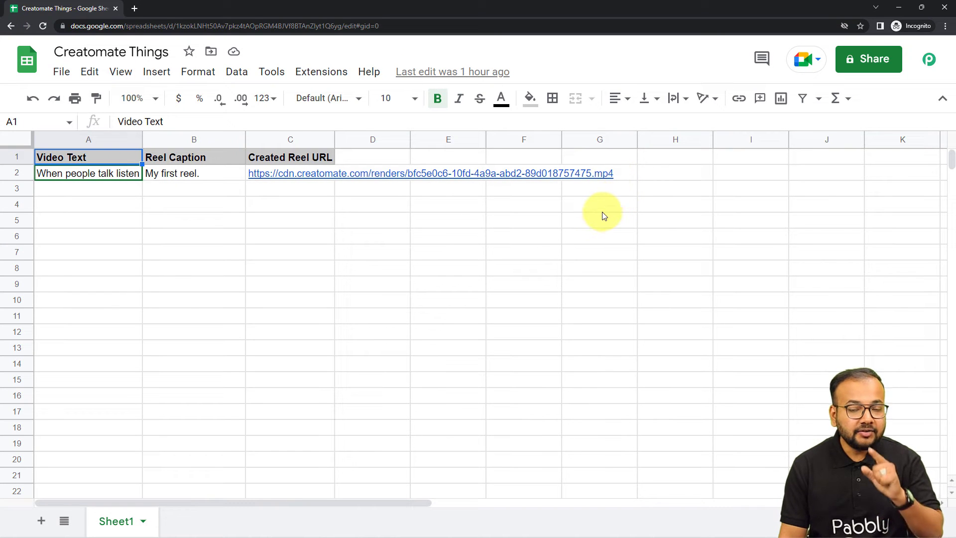
# - Enable Send On Event for Pabbly Connect Webhooks in the spreadsheet and return to the Creatomate template window
pyautogui.click(321, 72)
pyautogui.moveTo(387, 270)
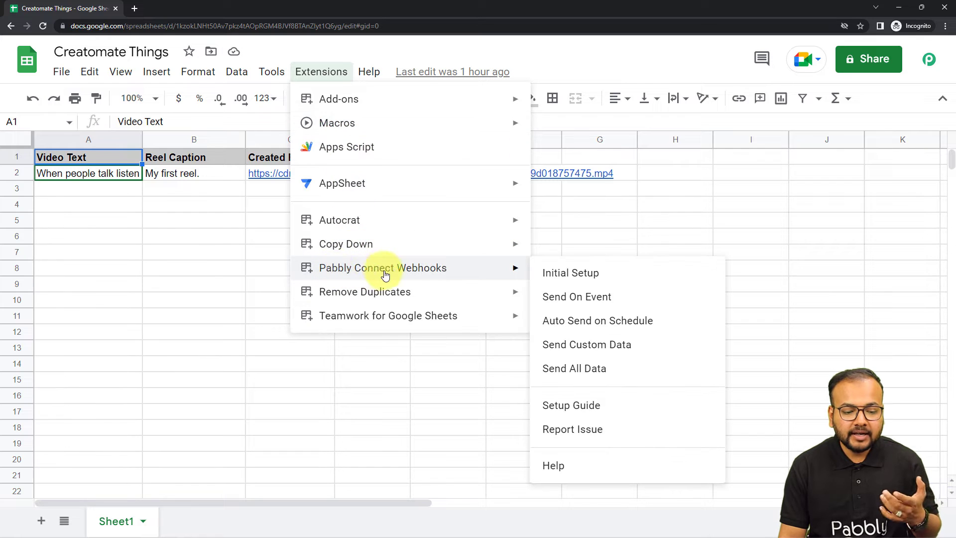
pyautogui.click(583, 304)
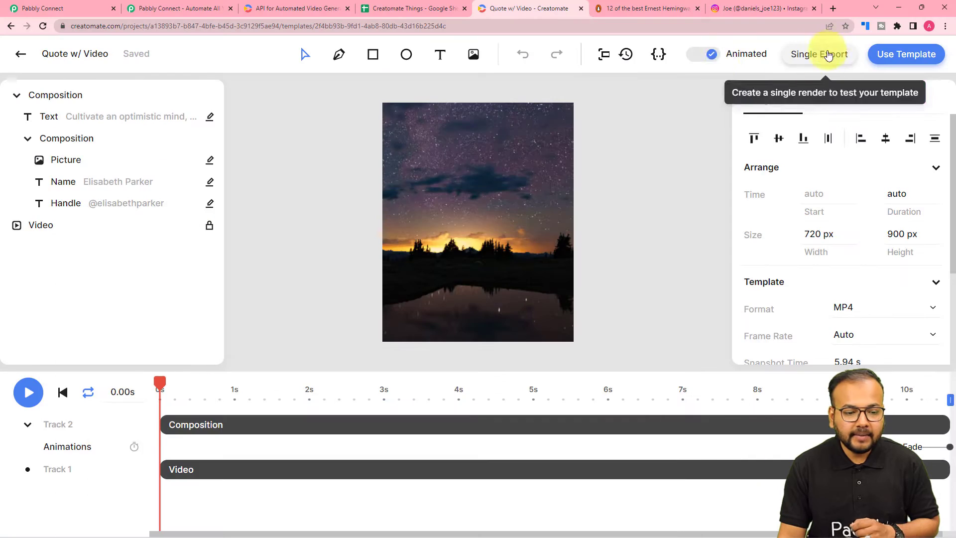
pyautogui.click(898, 8)
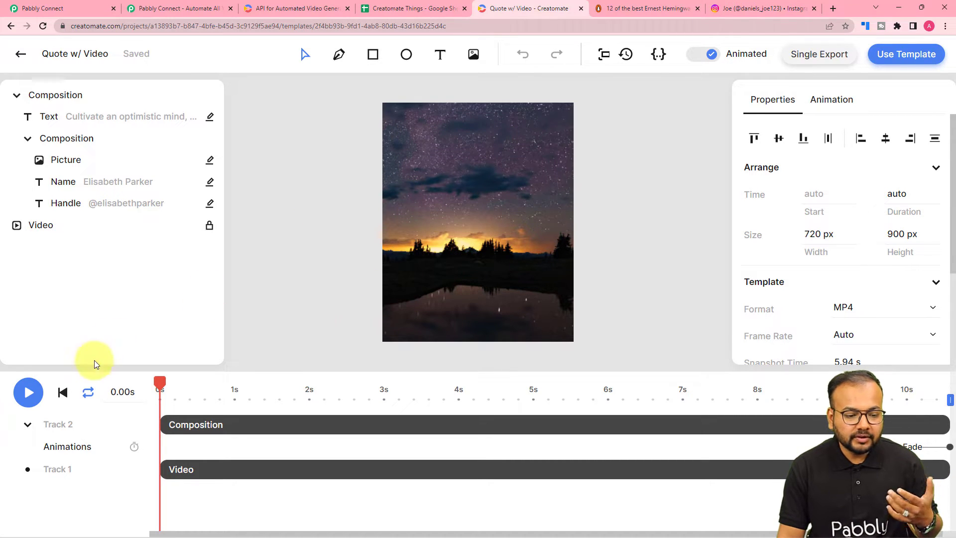
# - Preview the Quote w/ Video template in Creatomate and inspect its Text, Name, Handle and Picture elements
pyautogui.click(28, 395)
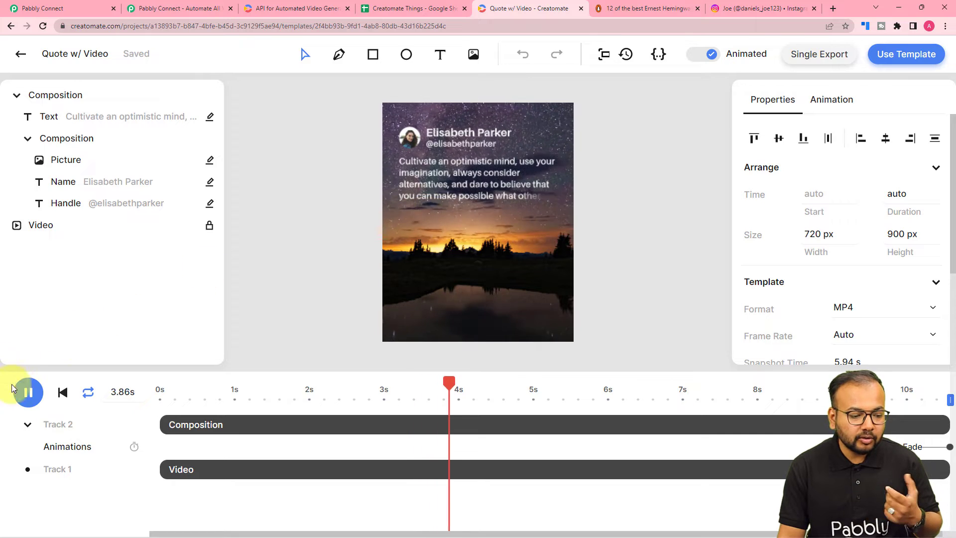
pyautogui.click(28, 392)
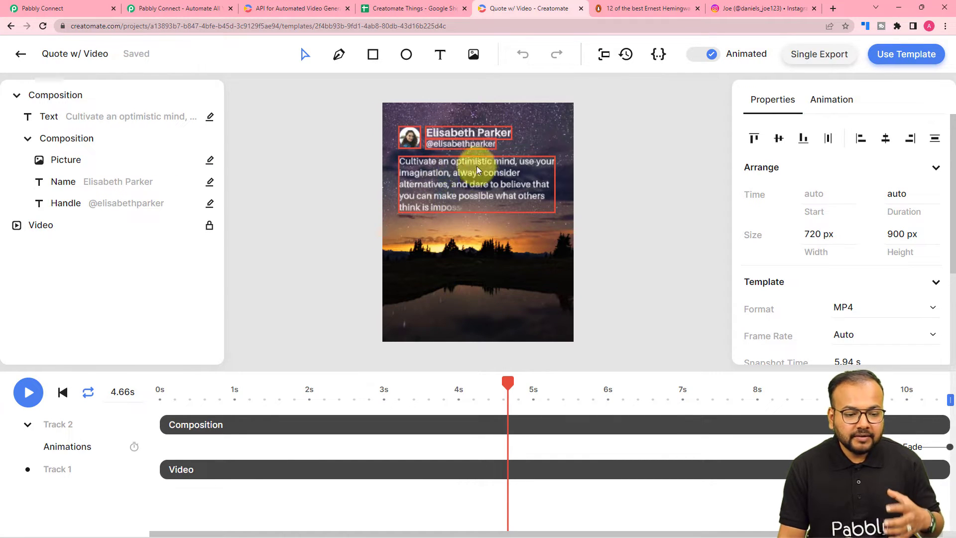
pyautogui.click(47, 116)
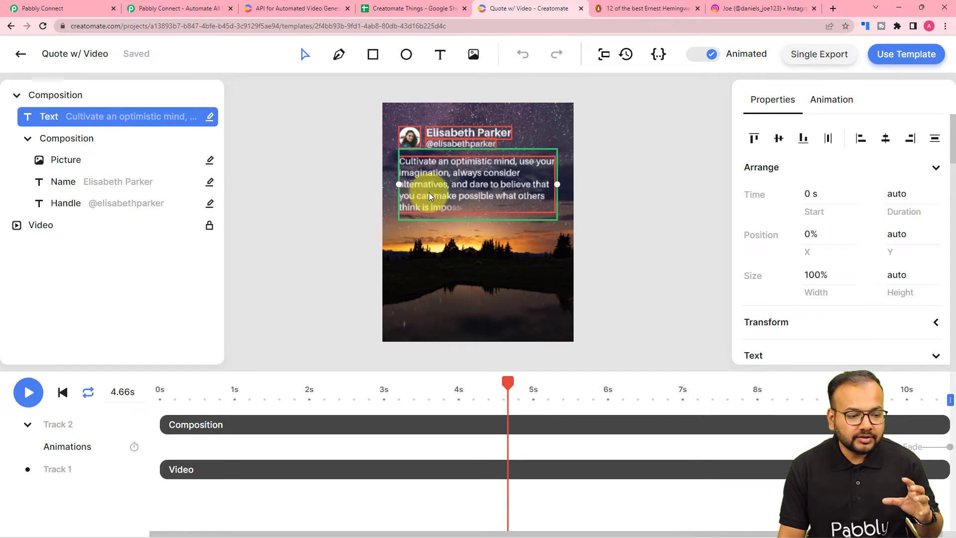
pyautogui.click(65, 183)
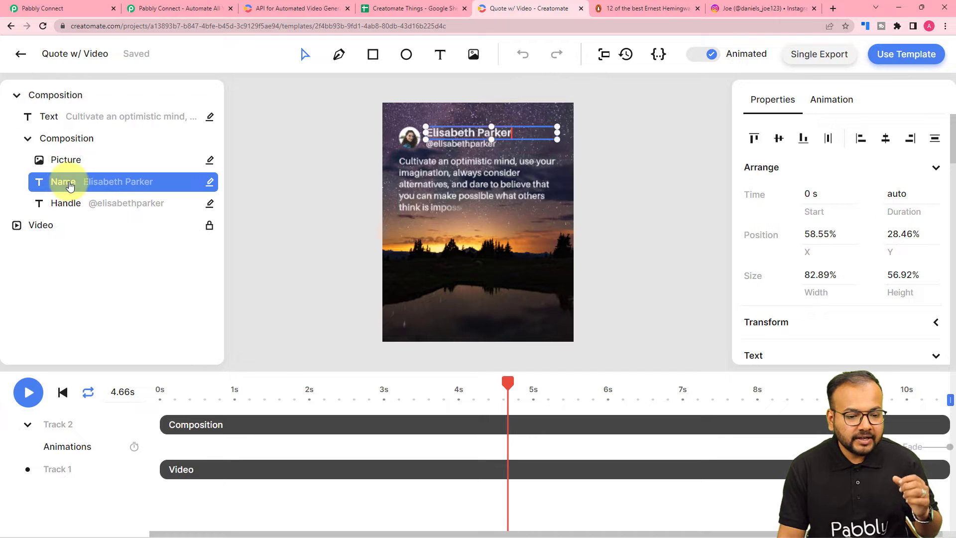
pyautogui.click(104, 214)
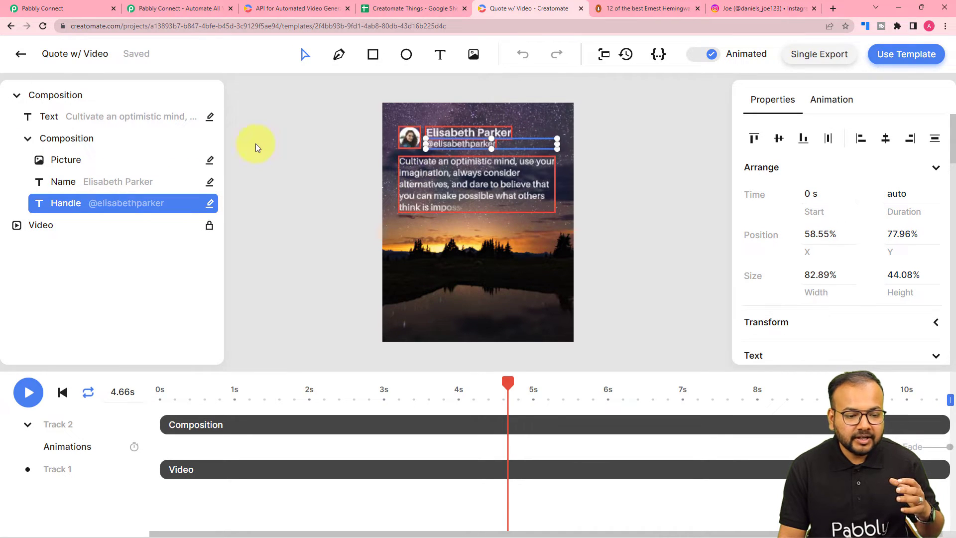
pyautogui.click(67, 159)
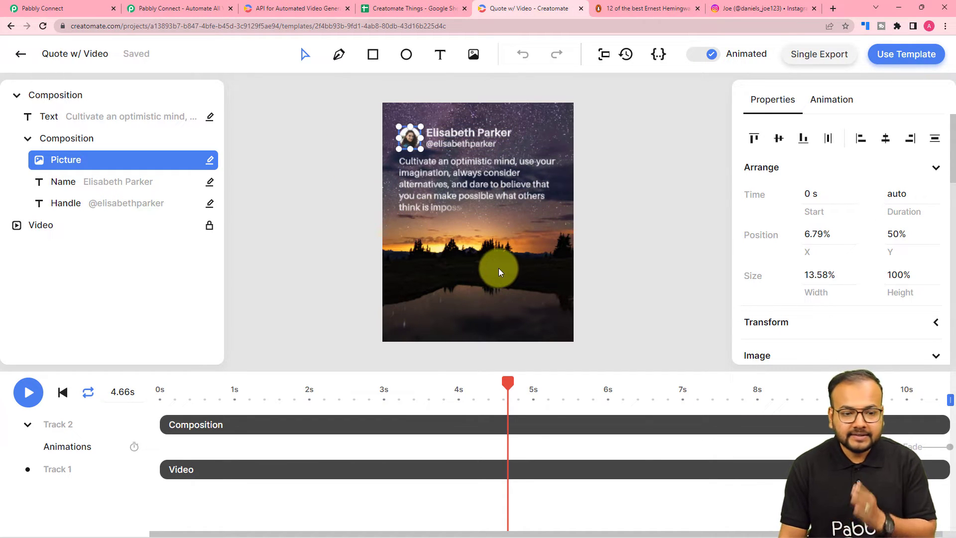
# - Switch to the Pabbly Connect workflow and choose Creatomate as the app for action step 2
pyautogui.click(85, 11)
pyautogui.scroll(-4, 181, 201)
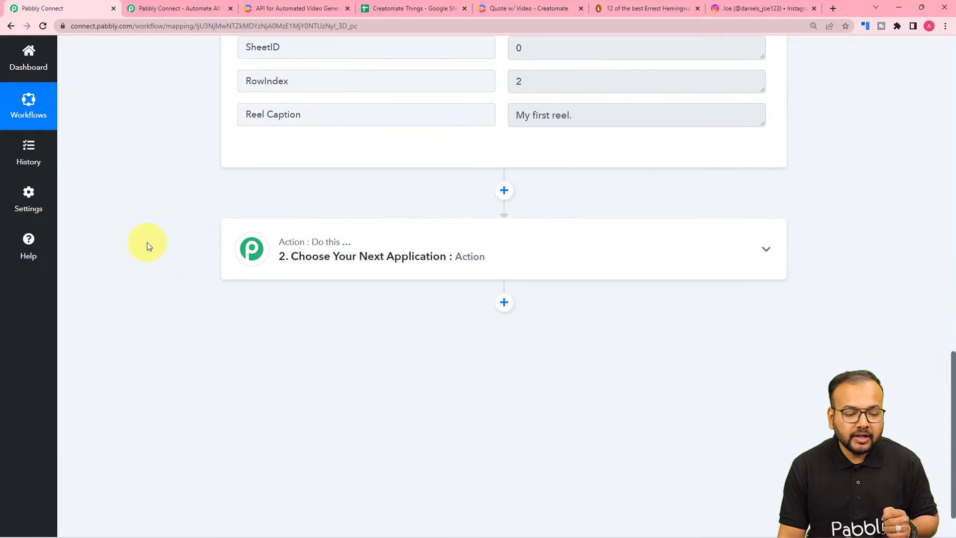
pyautogui.click(348, 251)
pyautogui.scroll(-3, 166, 232)
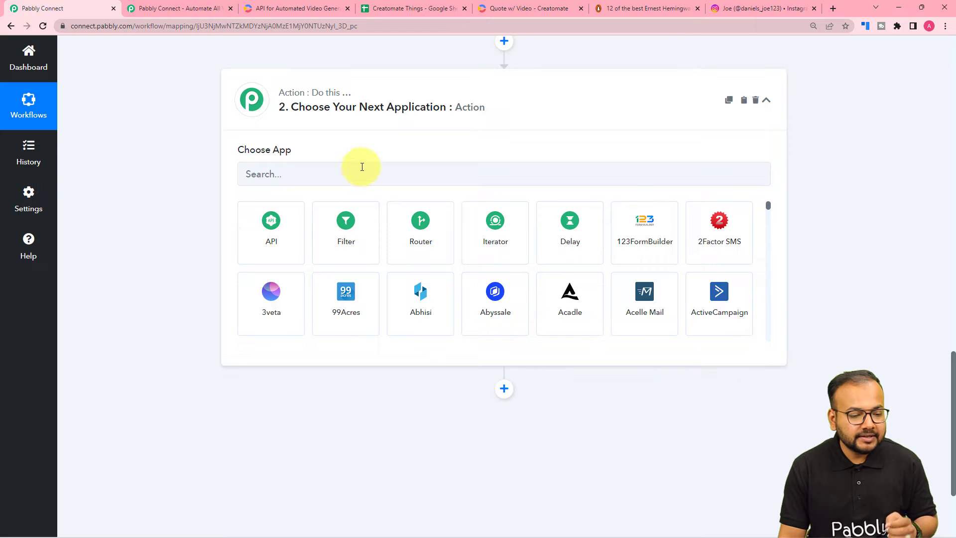
pyautogui.click(353, 176)
pyautogui.write('creat')
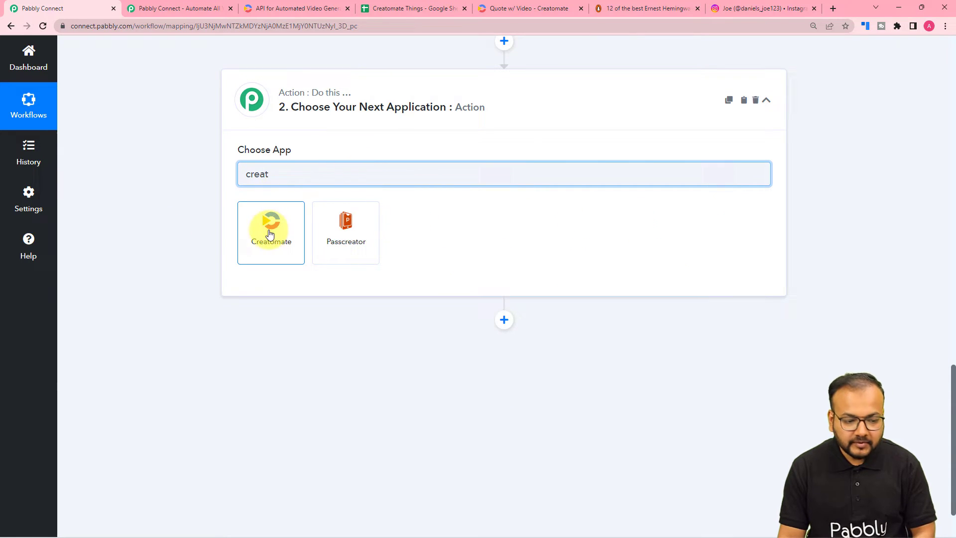
pyautogui.click(269, 234)
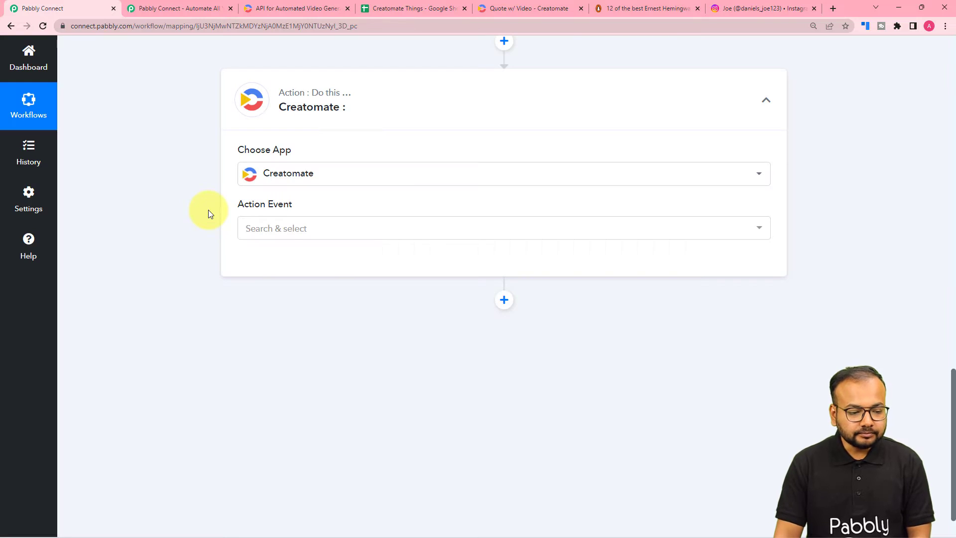
# - Set the Creatomate action event to Get Specific Template and start adding a new connection
pyautogui.click(281, 232)
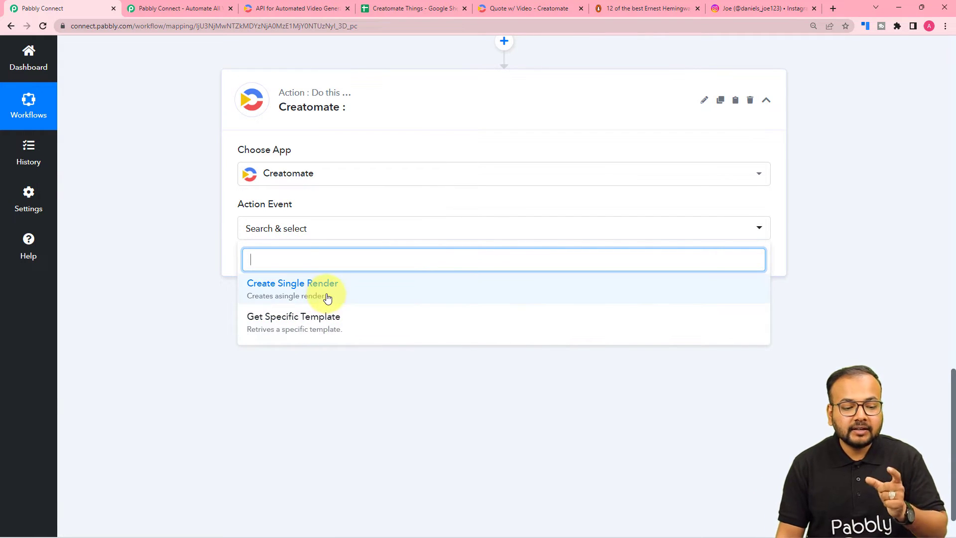
pyautogui.click(268, 328)
pyautogui.click(262, 269)
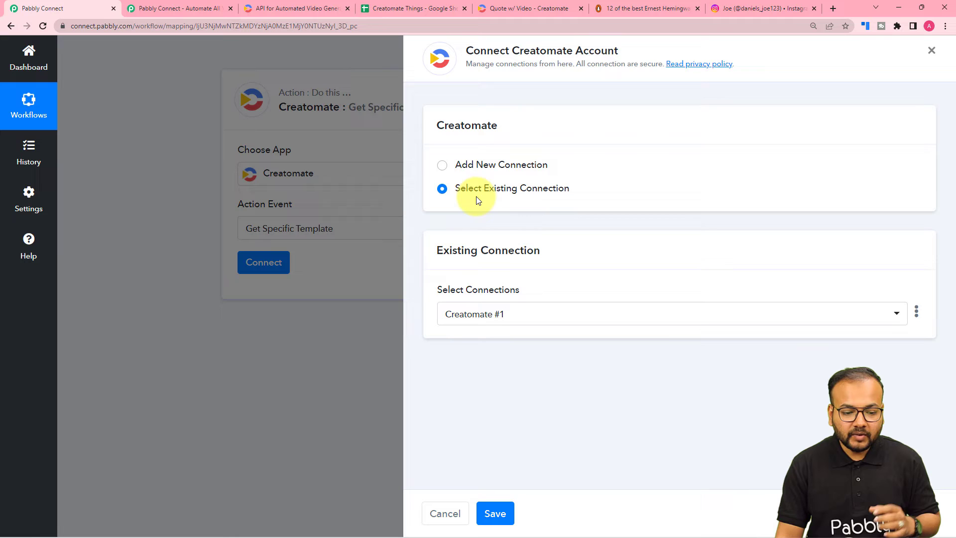
pyautogui.click(443, 166)
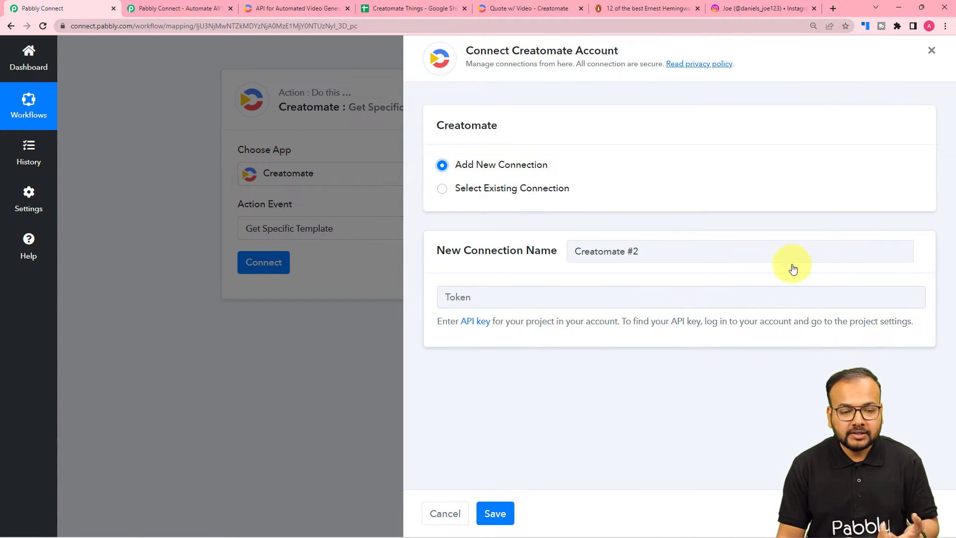
# - Switch to Creatomate, leave the Quote w/ Video template editor and open the Default Project's settings
pyautogui.click(548, 10)
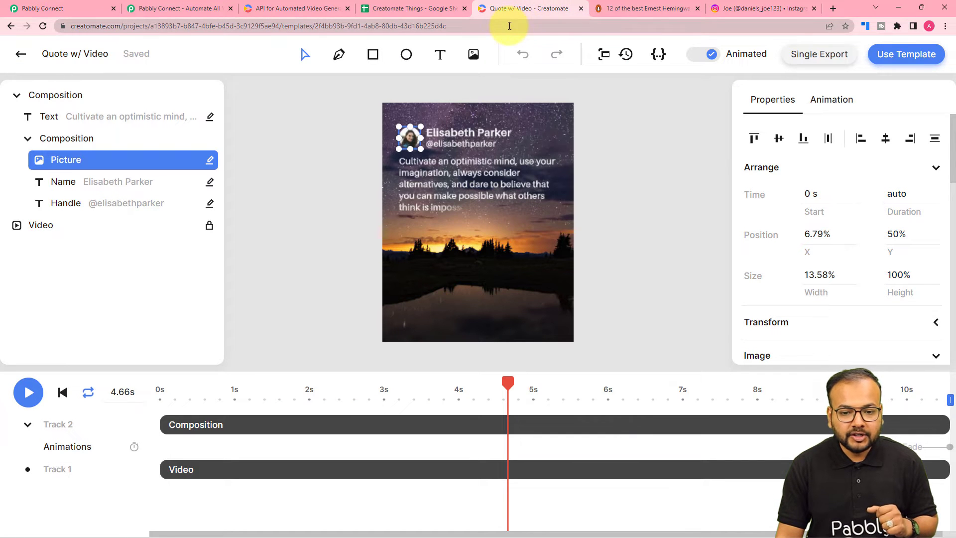
pyautogui.click(21, 59)
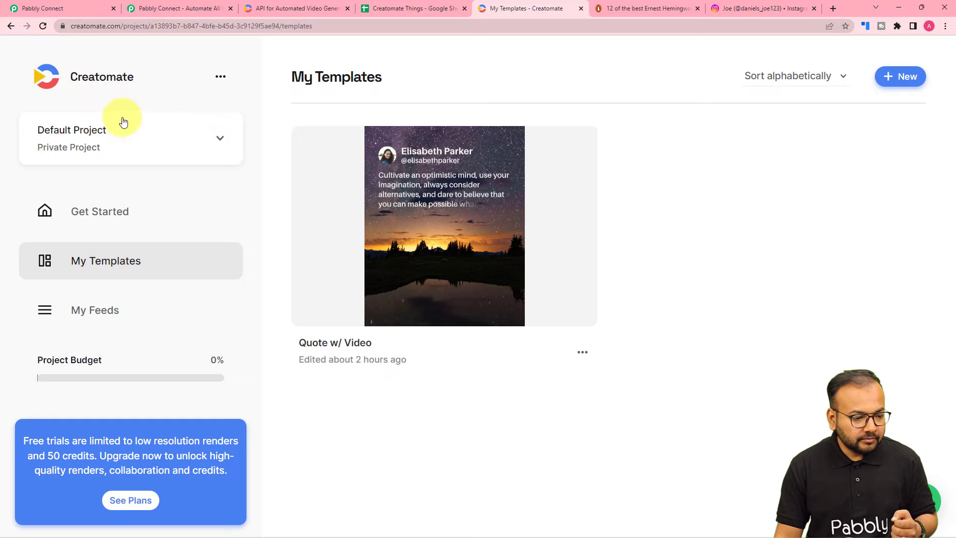
pyautogui.click(218, 80)
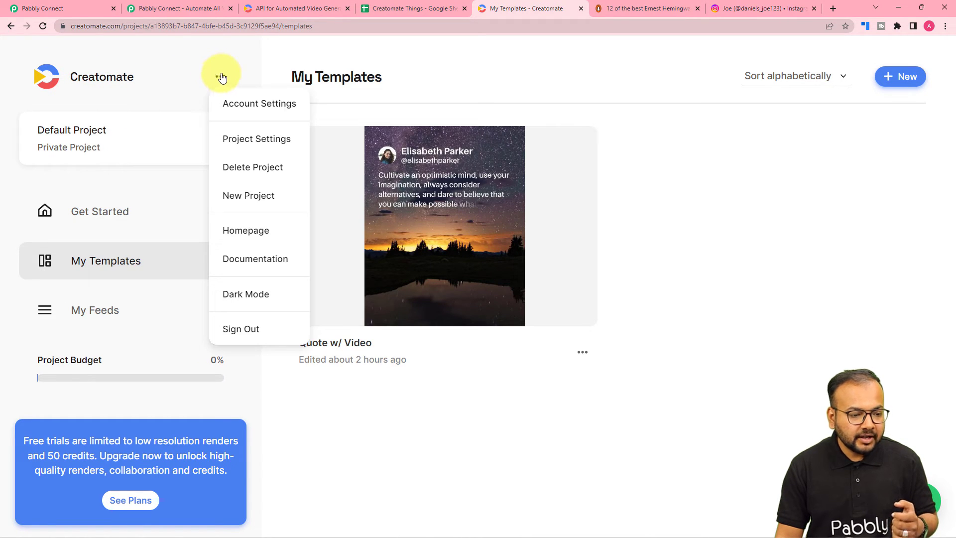
pyautogui.click(270, 144)
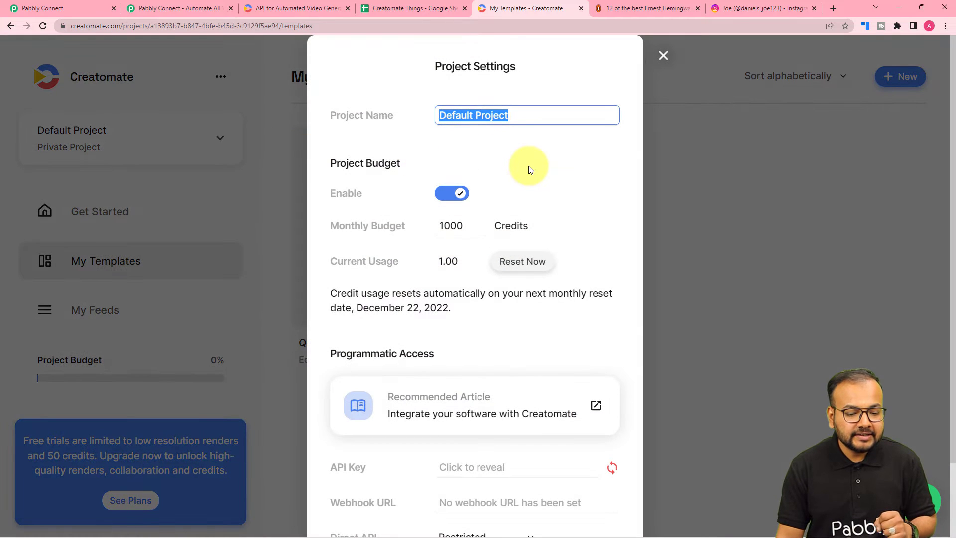
# - Reveal the project's API key under Programmatic Access and copy it
pyautogui.scroll(-2, 529, 171)
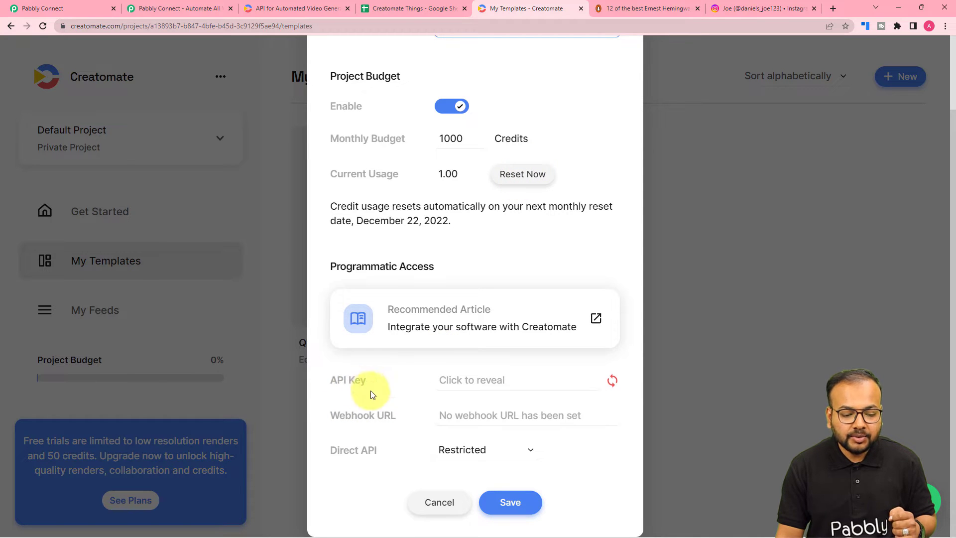
pyautogui.click(457, 380)
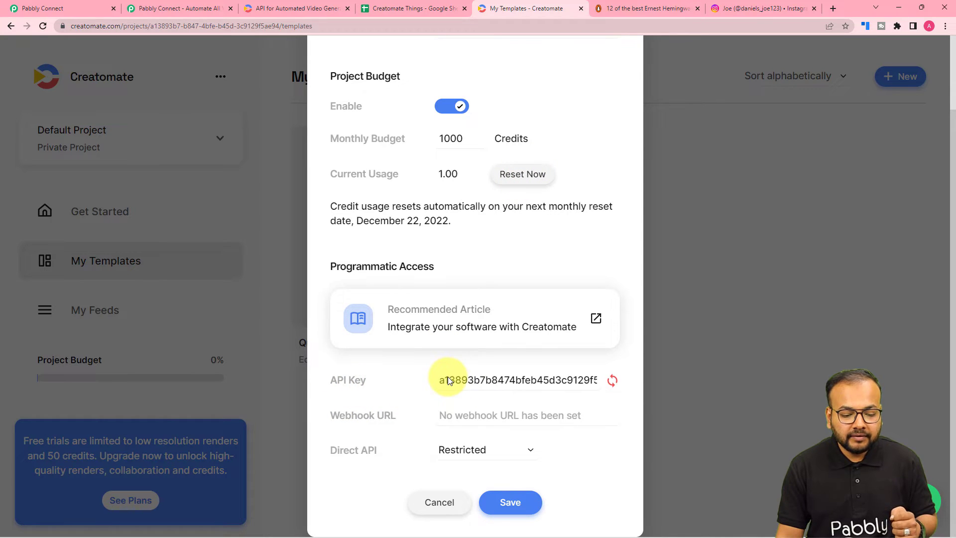
pyautogui.doubleClick(457, 381)
pyautogui.rightClick(456, 380)
pyautogui.click(473, 386)
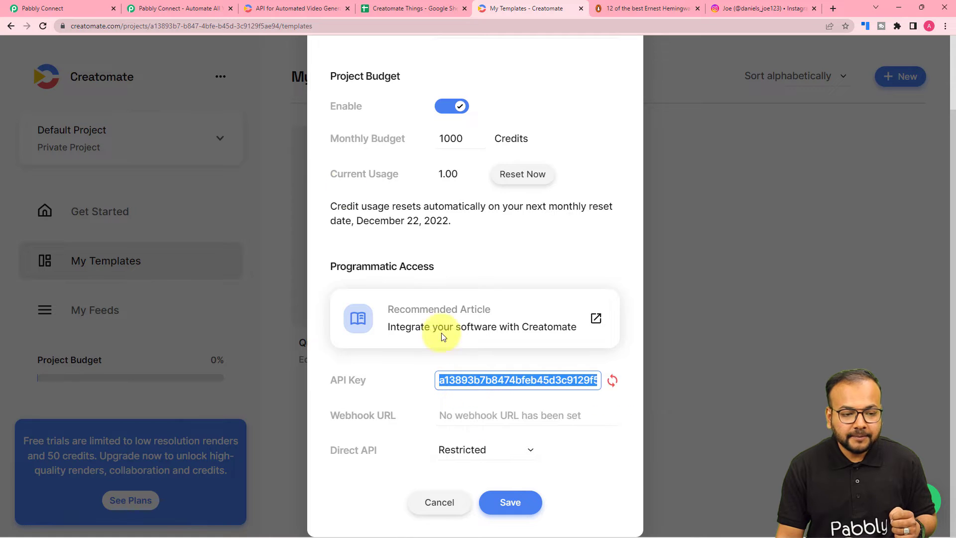
# - Return to Pabbly Connect, paste the API key as the new Creatomate connection's token and save the connection
pyautogui.click(65, 8)
pyautogui.rightClick(457, 297)
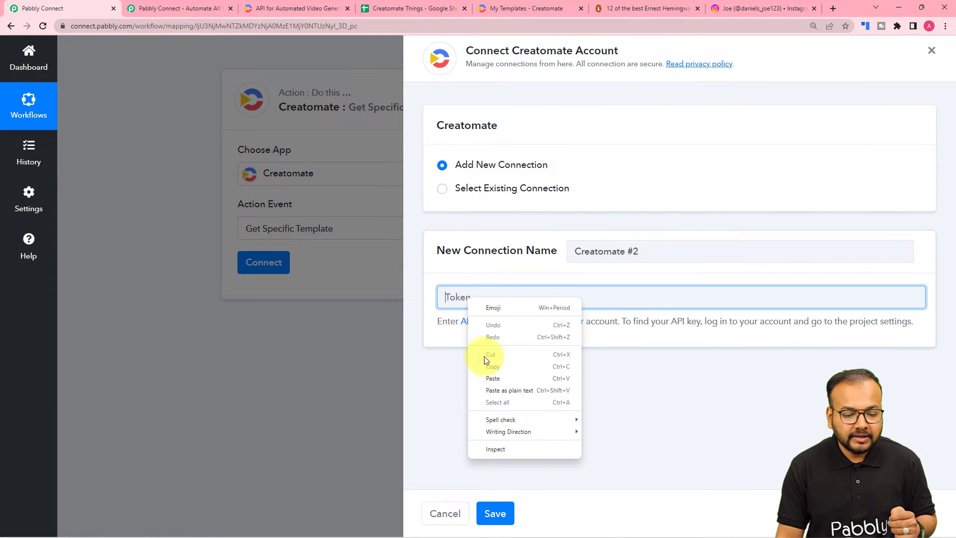
pyautogui.click(486, 378)
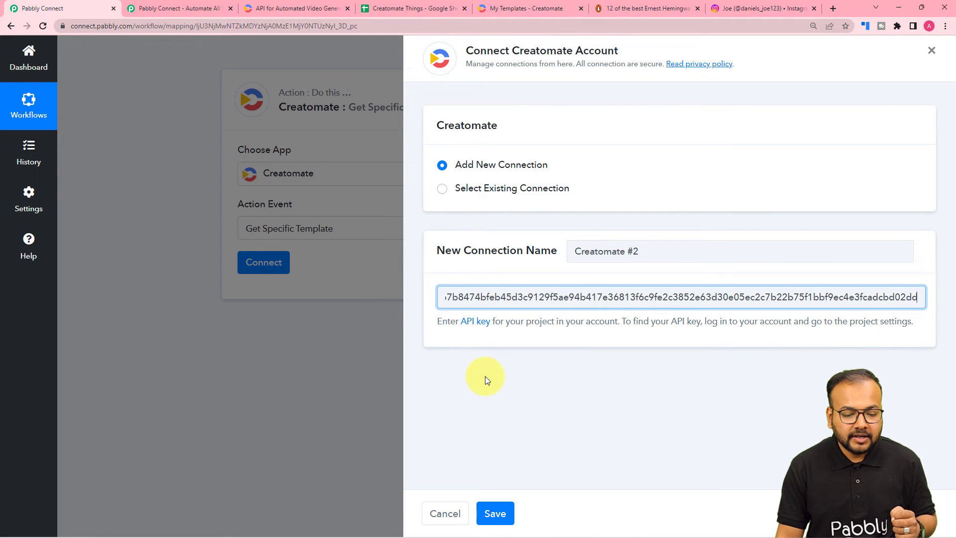
pyautogui.click(498, 513)
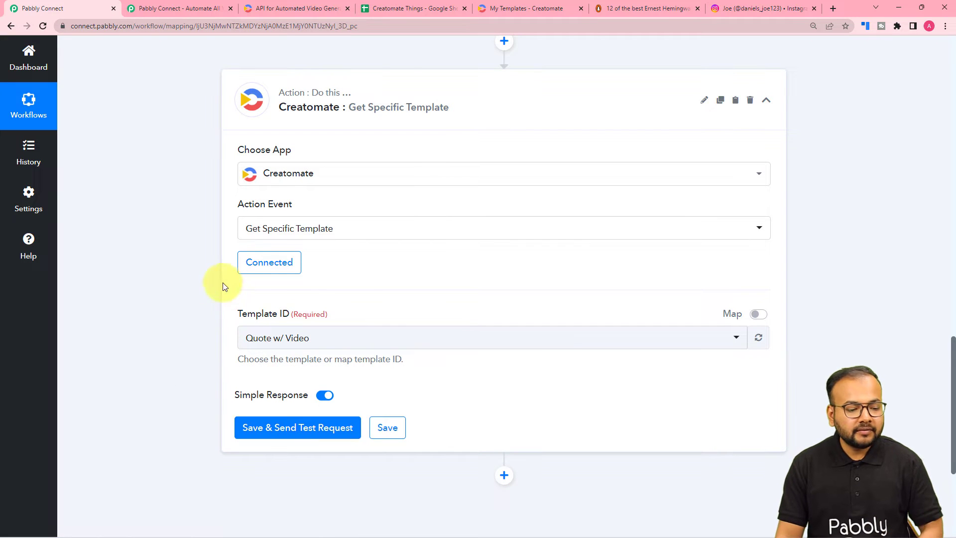
# - Switch to Creatomate and save the open project settings to get back to My Templates
pyautogui.scroll(-1, 185, 327)
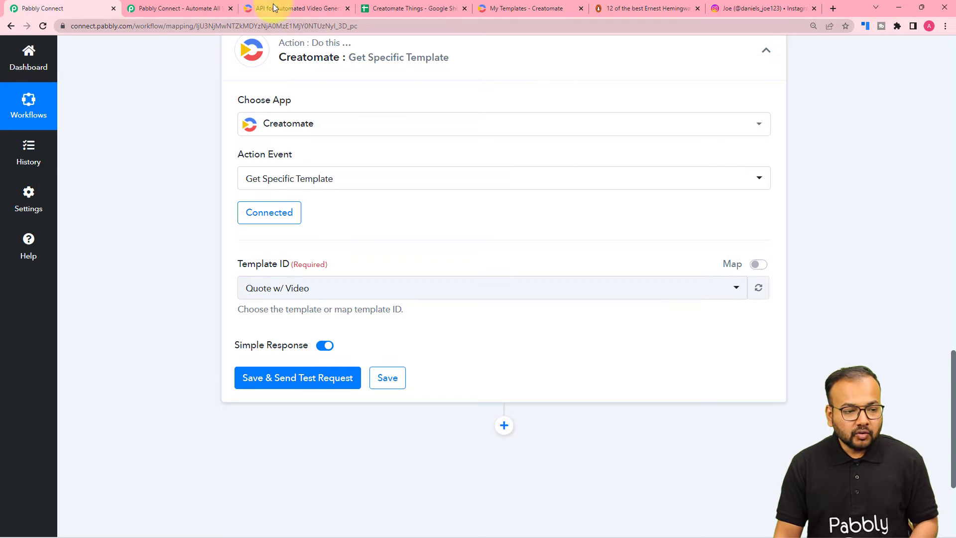
pyautogui.click(525, 5)
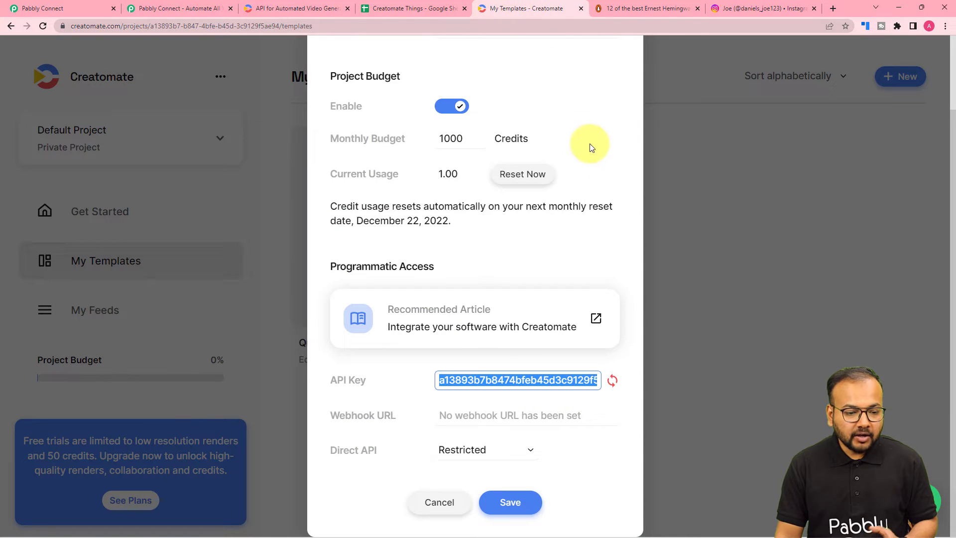
pyautogui.click(490, 503)
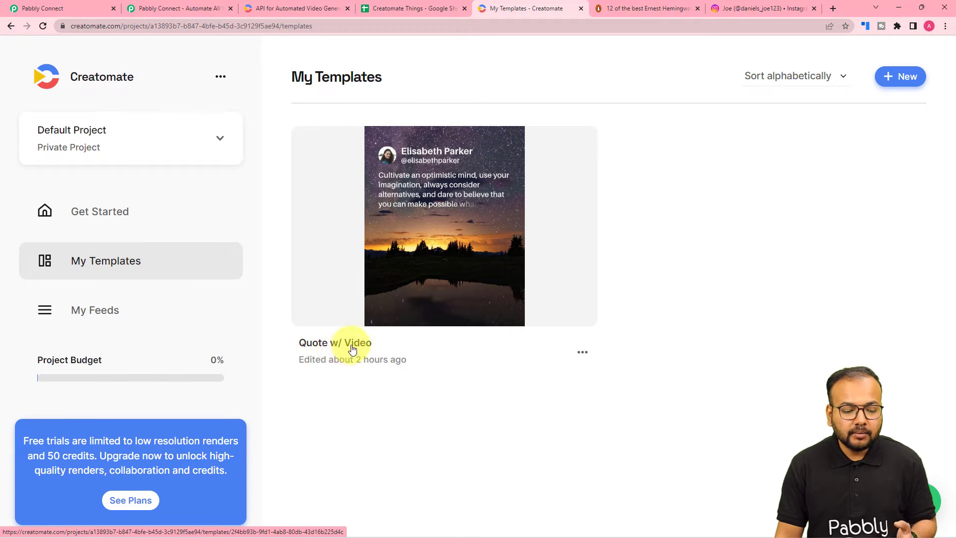
# - In Pabbly Connect, select Quote w/ Video as the Template ID, then save and send a test request
pyautogui.click(103, 10)
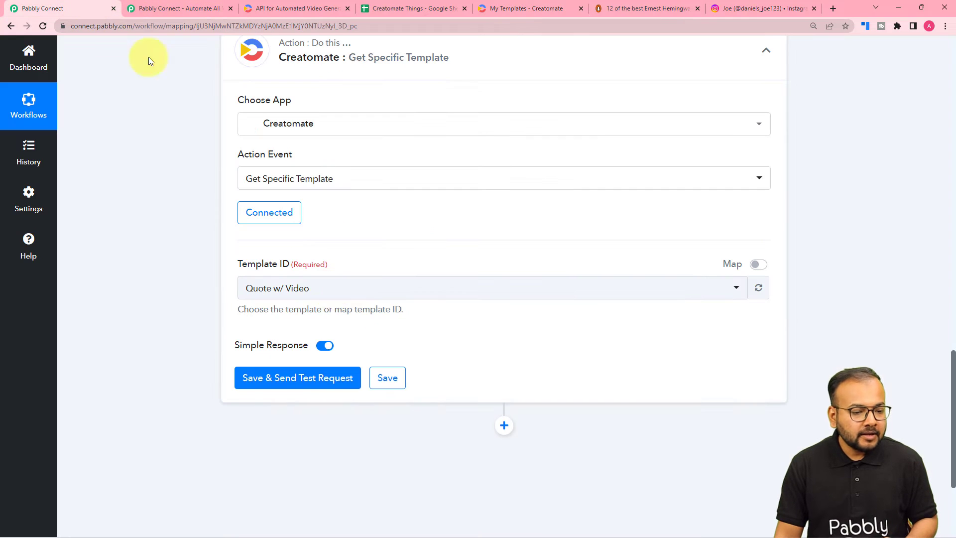
pyautogui.click(311, 297)
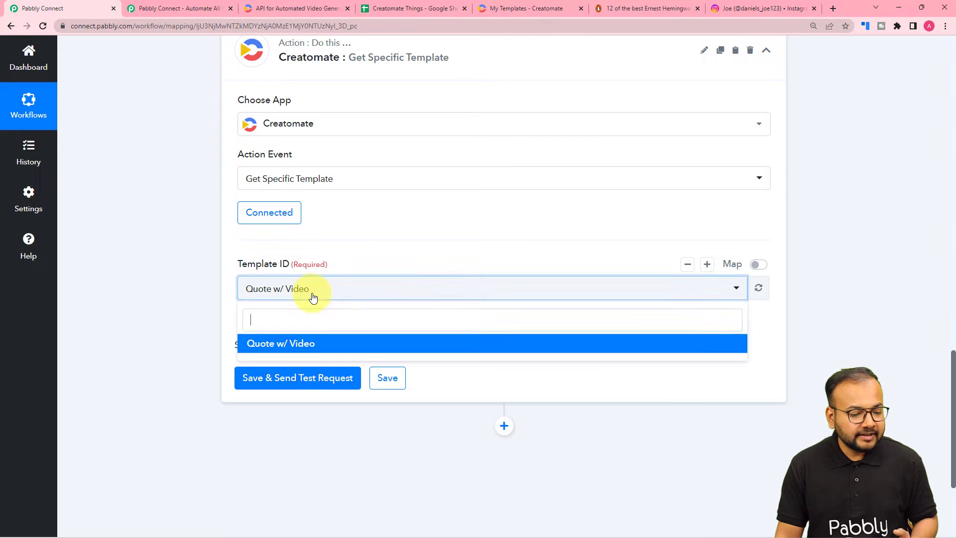
pyautogui.click(310, 340)
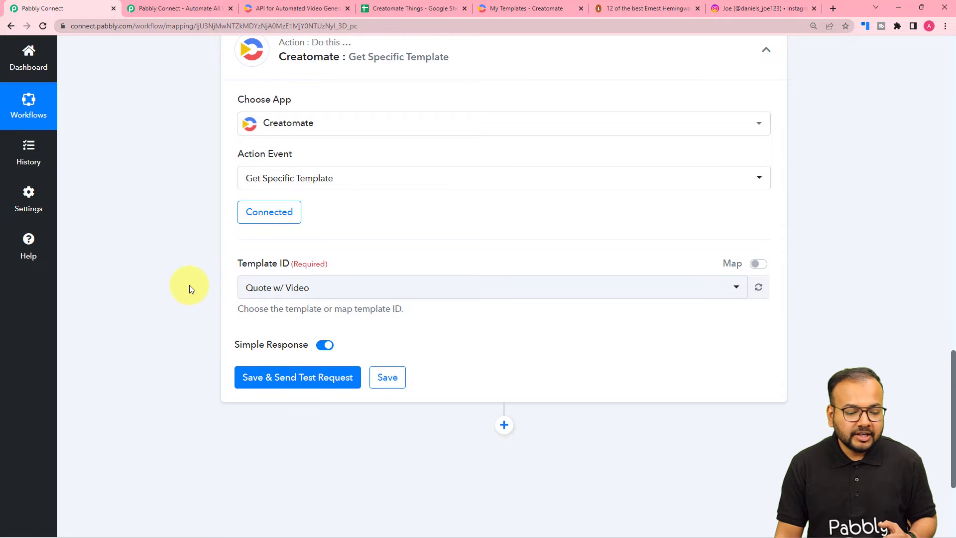
pyautogui.scroll(-2, 189, 289)
pyautogui.click(260, 279)
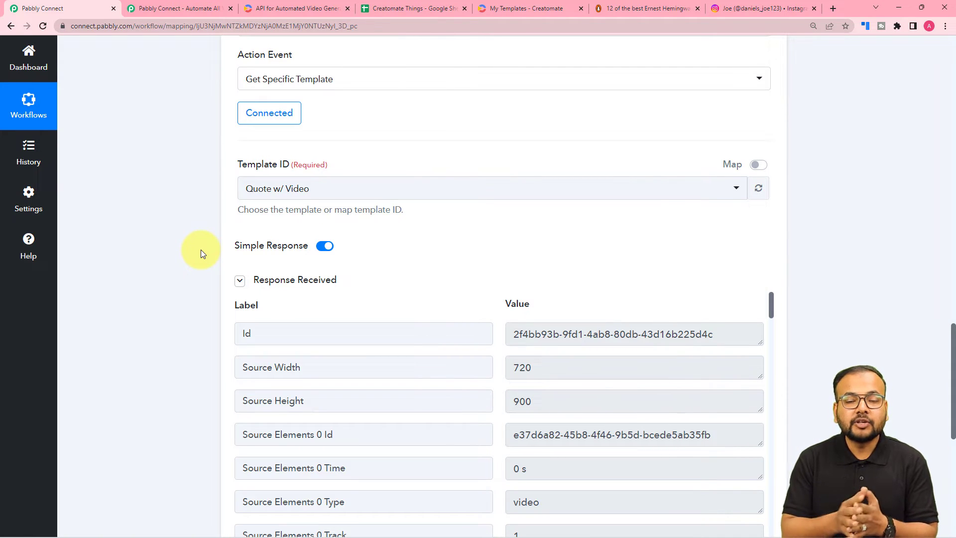
# - Examine the Get Specific Template response, checking the template ID and the Handle, Name and Picture element details
pyautogui.scroll(-4, 202, 252)
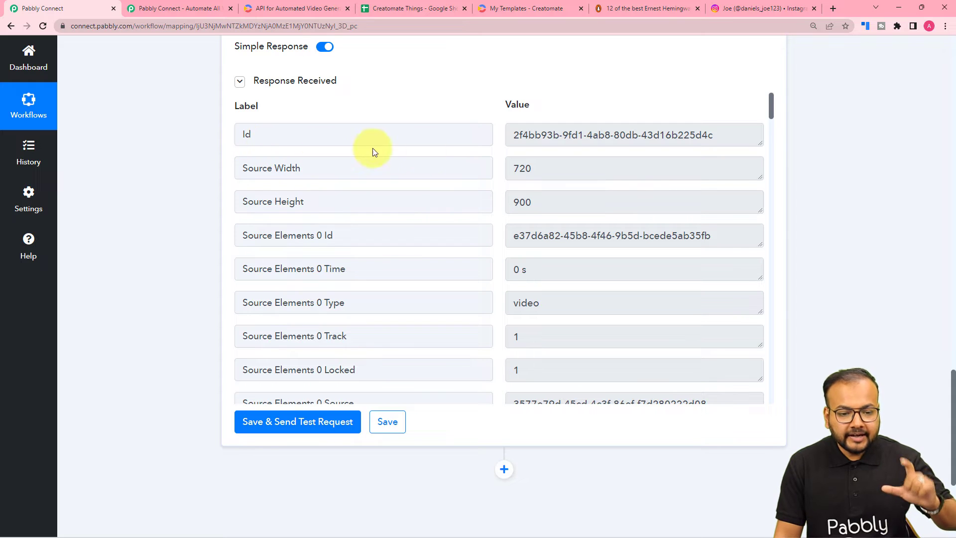
pyautogui.scroll(-1, 427, 230)
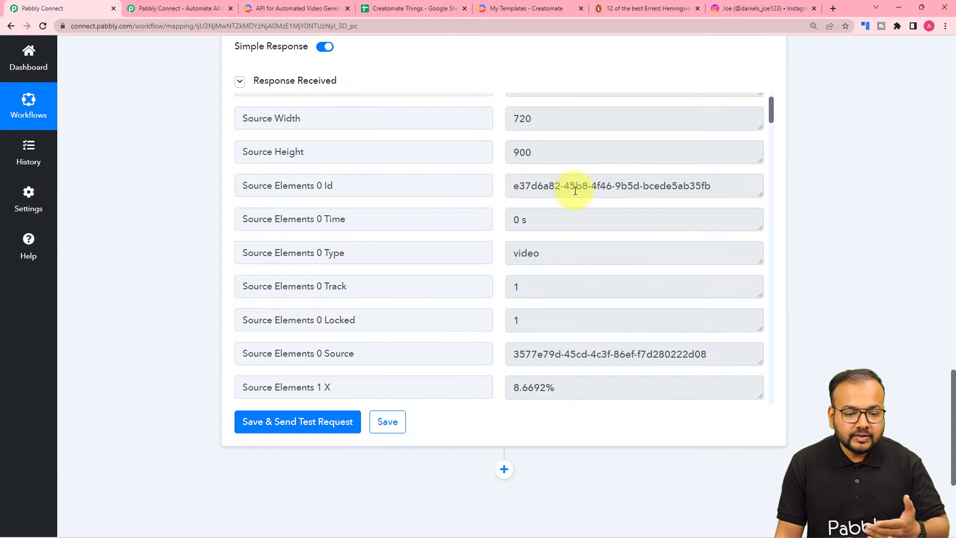
pyautogui.scroll(-3, 394, 242)
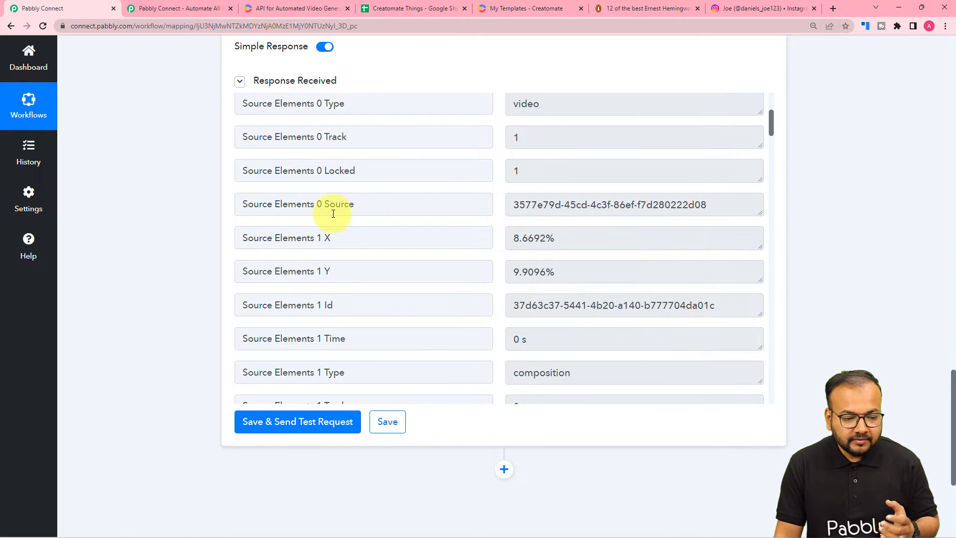
pyautogui.scroll(-2, 389, 291)
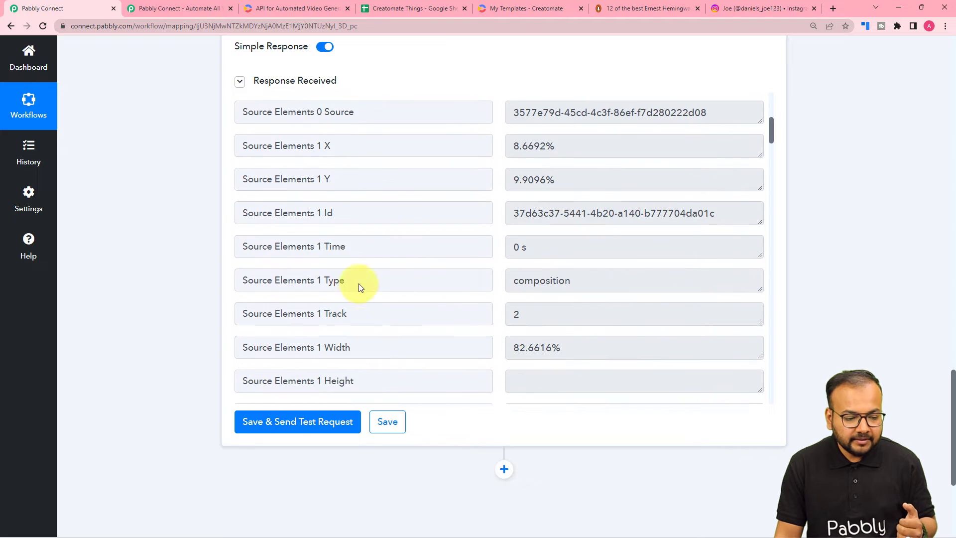
pyautogui.scroll(-1, 405, 265)
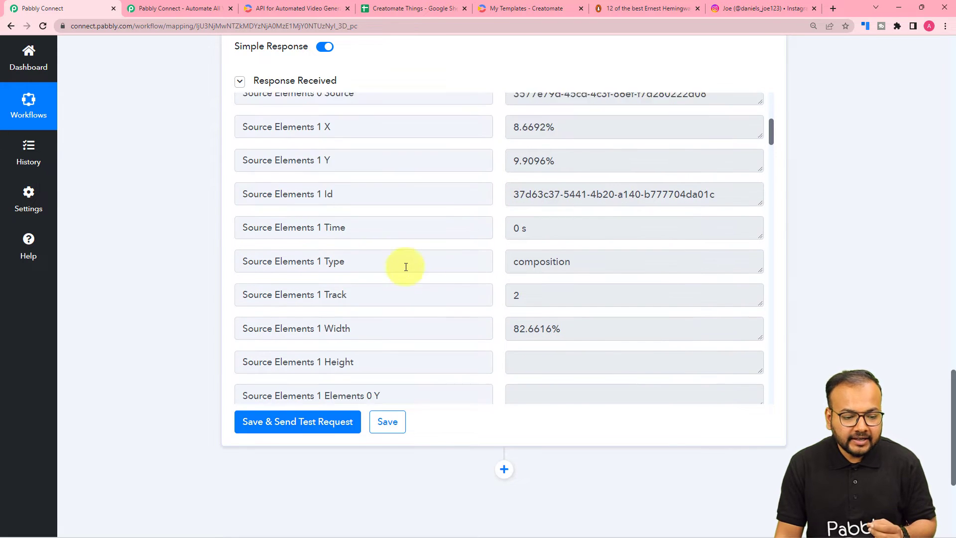
pyautogui.scroll(-2, 366, 255)
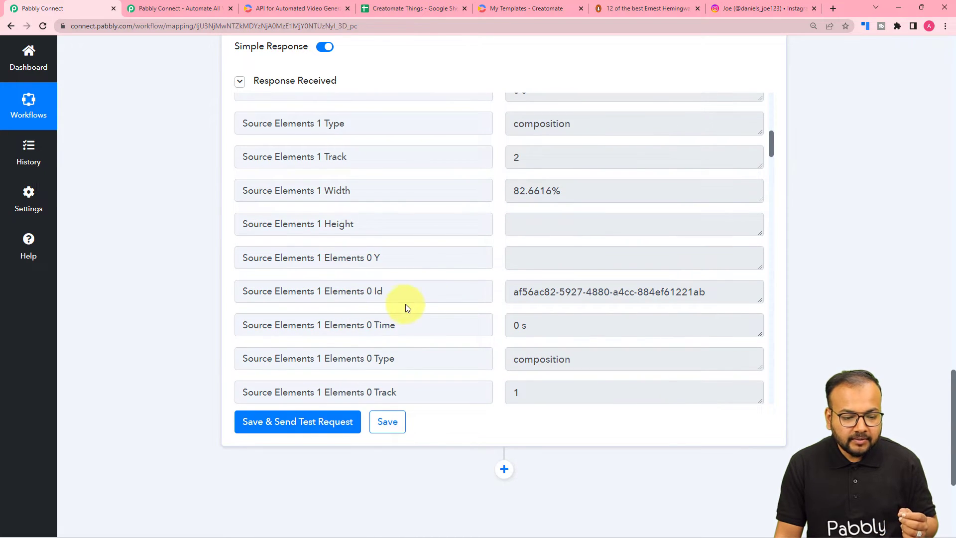
pyautogui.scroll(-4, 453, 299)
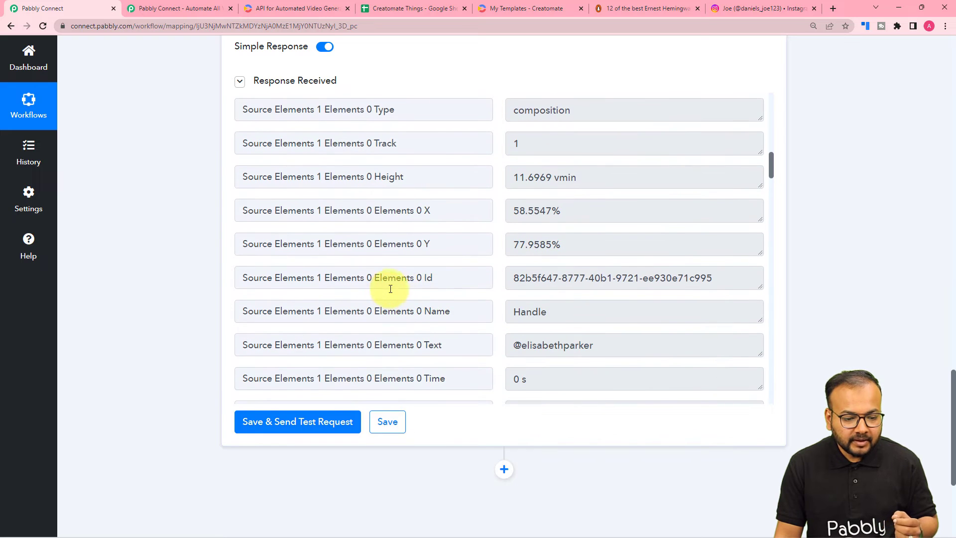
pyautogui.scroll(-10, 445, 288)
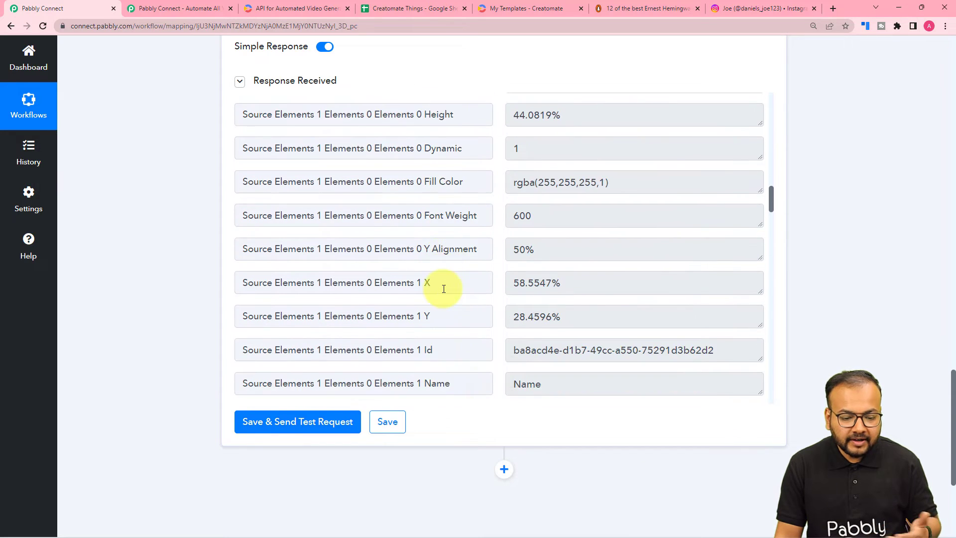
pyautogui.scroll(-4, 437, 234)
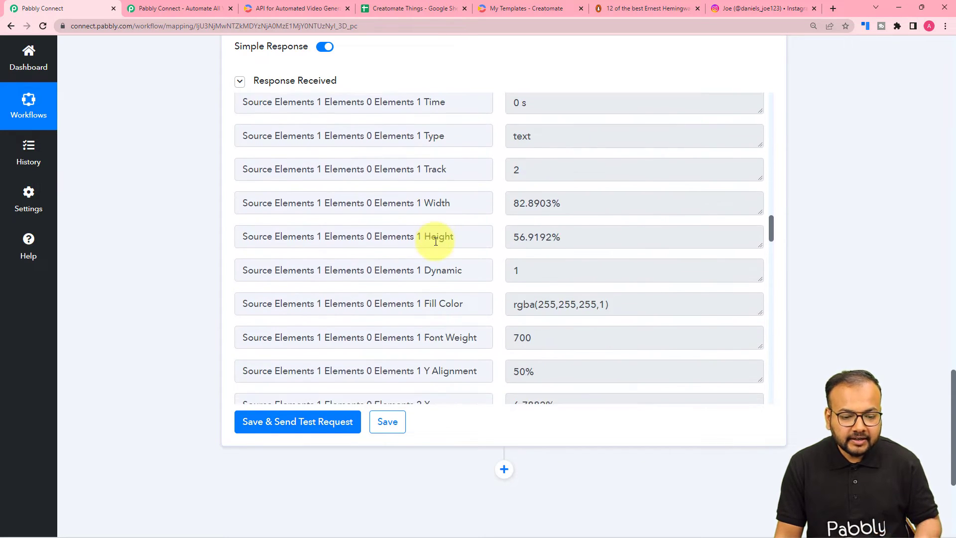
pyautogui.scroll(-7, 436, 242)
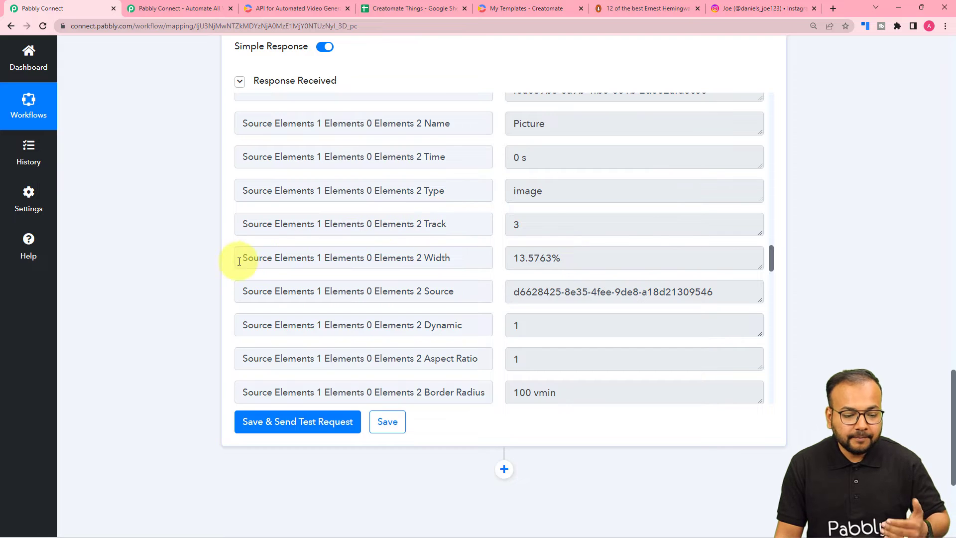
pyautogui.scroll(-5, 187, 270)
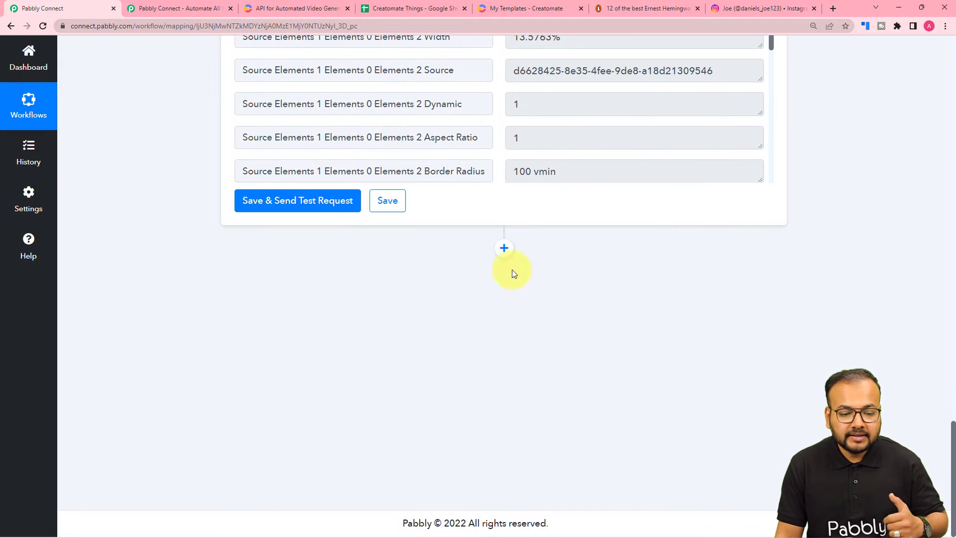
# - Add a new Creatomate action to the end of the workflow with Create Single Render as its action event
pyautogui.click(505, 249)
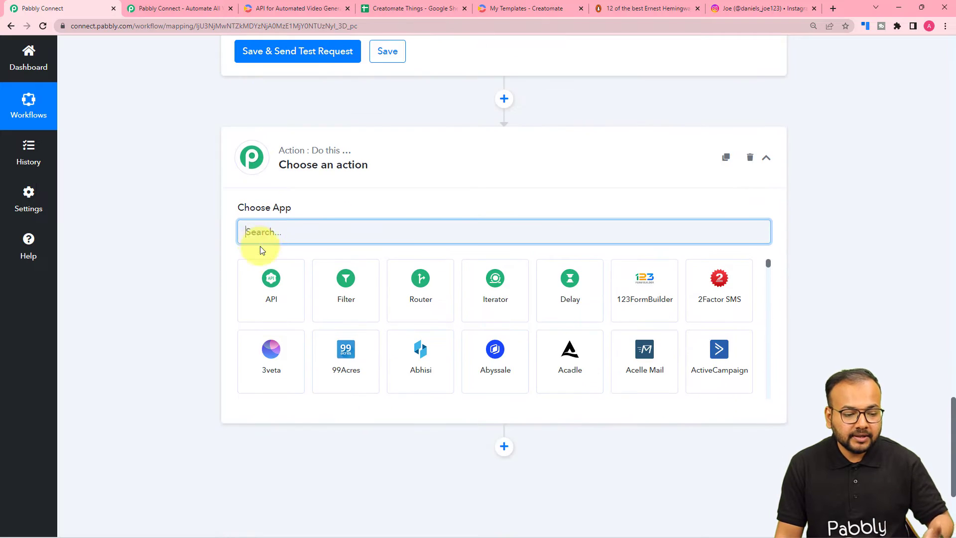
pyautogui.write('cre')
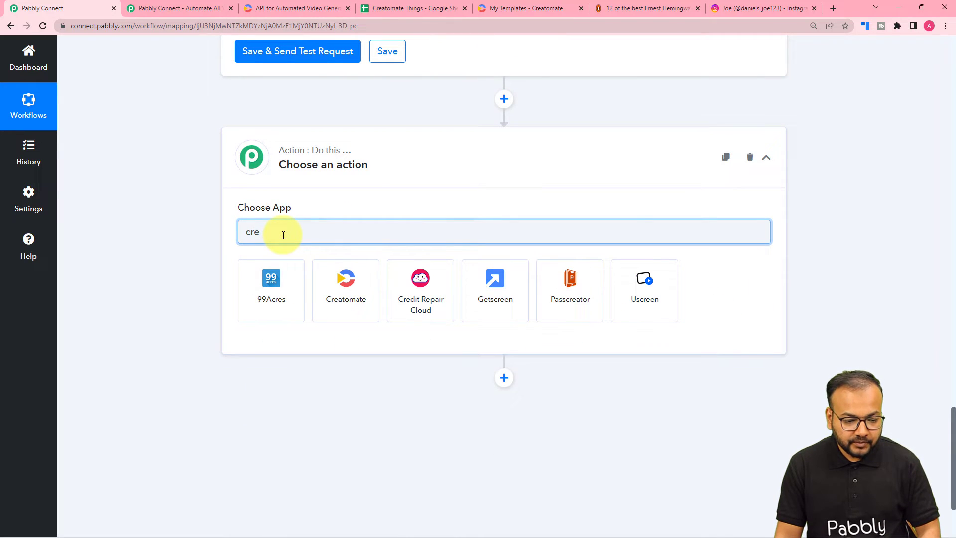
pyautogui.click(345, 311)
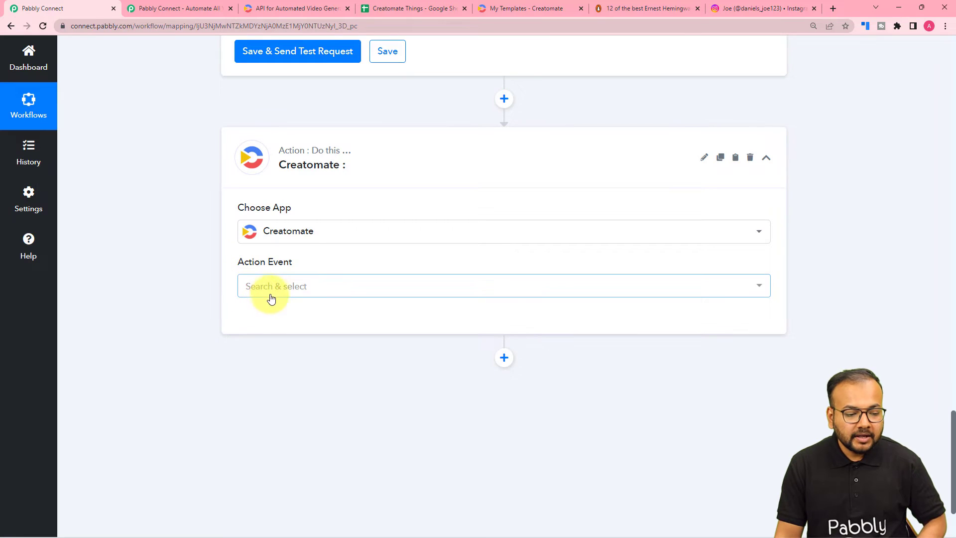
pyautogui.click(272, 286)
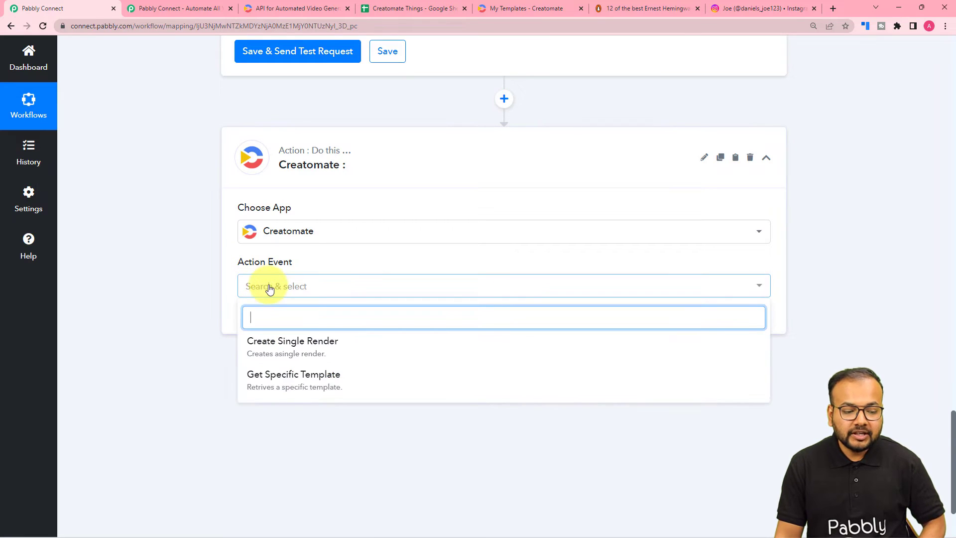
pyautogui.click(287, 348)
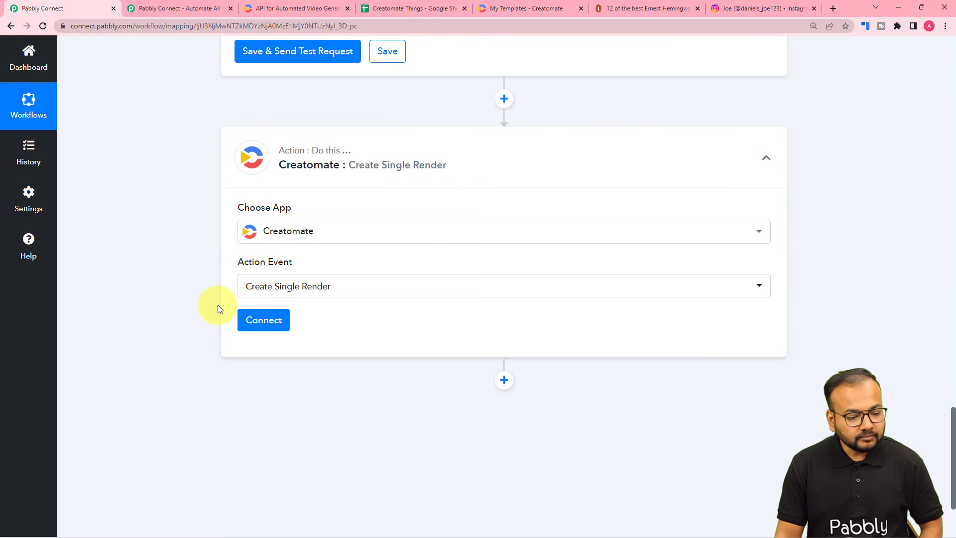
# - Connect the Create Single Render action through the existing connection Creatomate #2 and save it
pyautogui.click(256, 331)
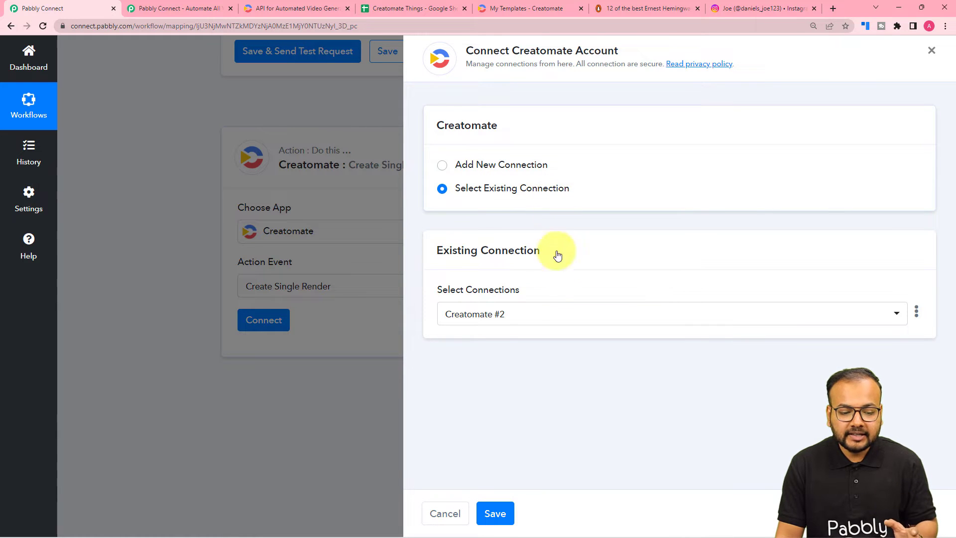
pyautogui.click(517, 323)
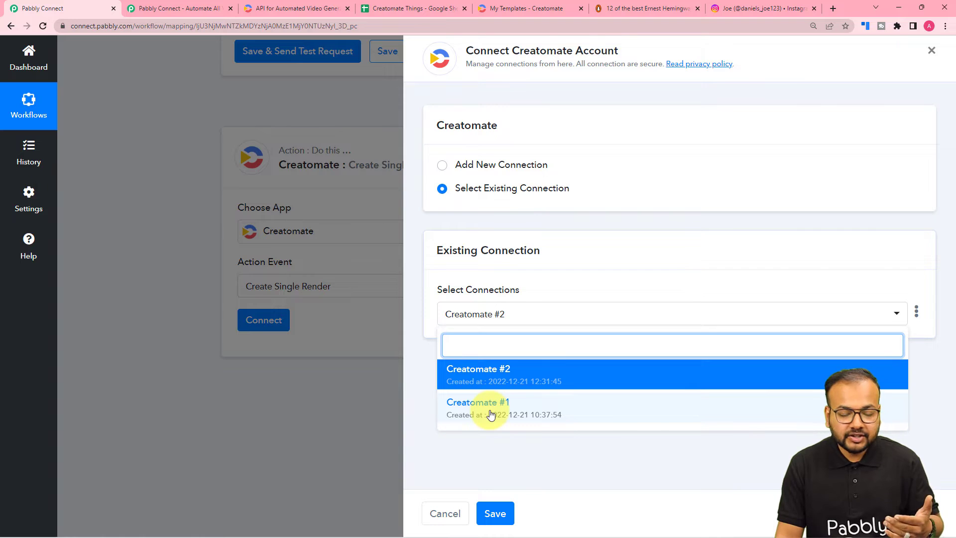
pyautogui.click(477, 375)
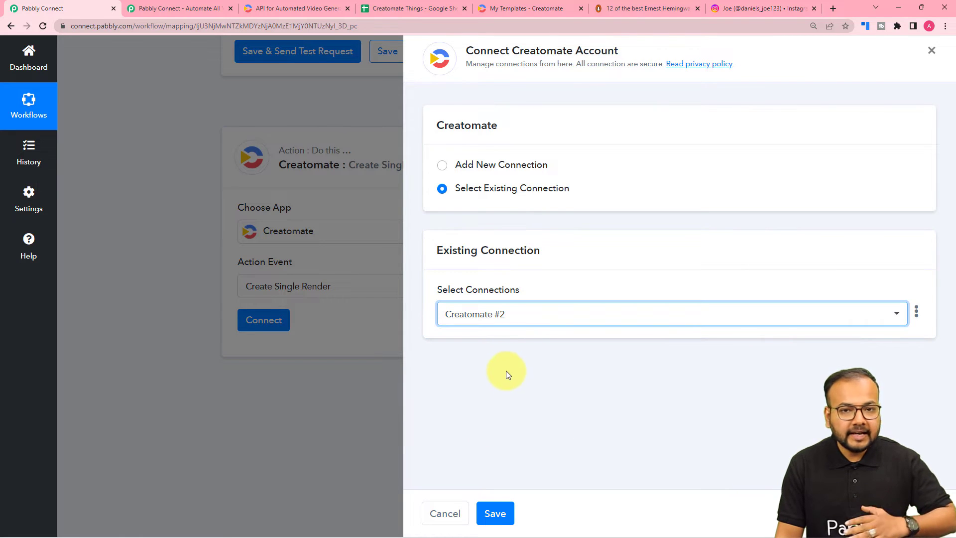
pyautogui.click(496, 513)
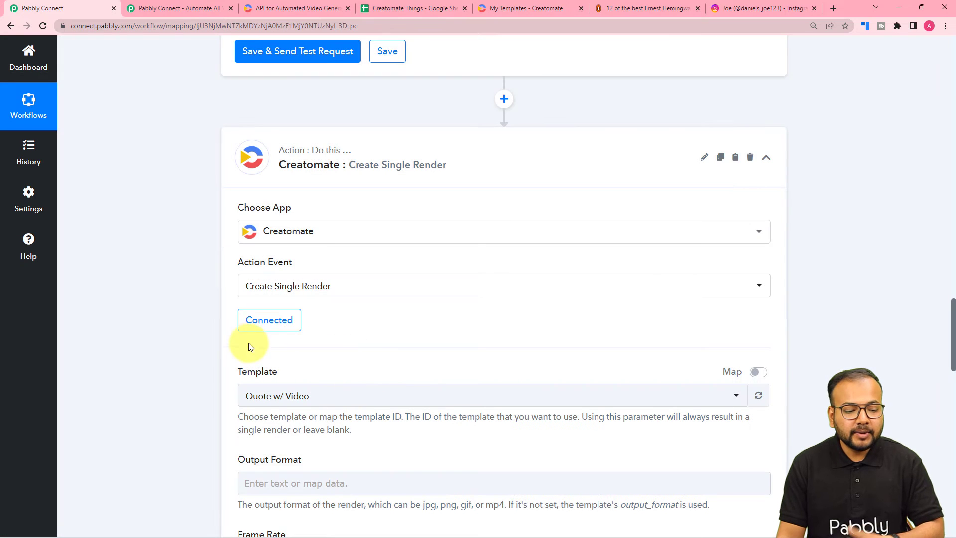
# - Review the Create Single Render fields from Template and Output Format down to the Modifications field and its guidance
pyautogui.scroll(-4, 250, 347)
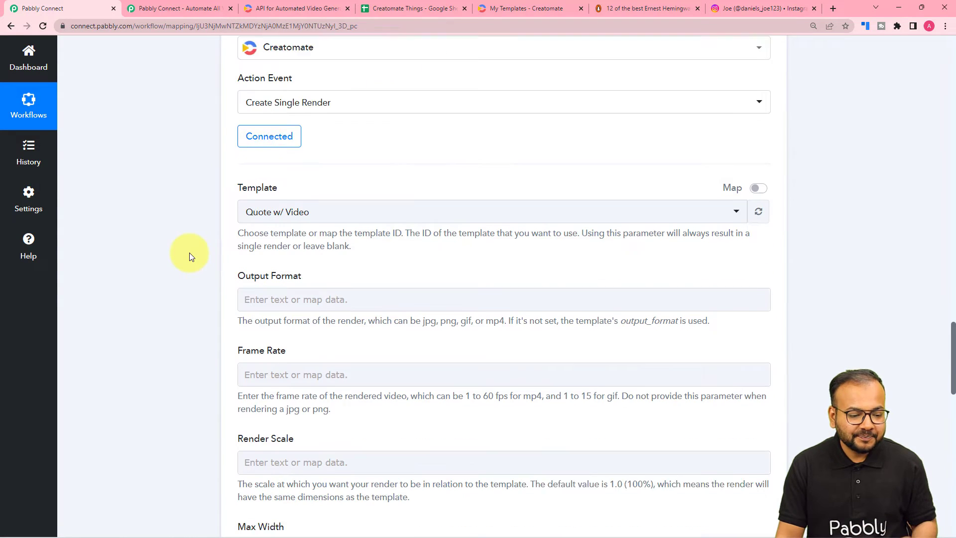
pyautogui.scroll(-1, 189, 252)
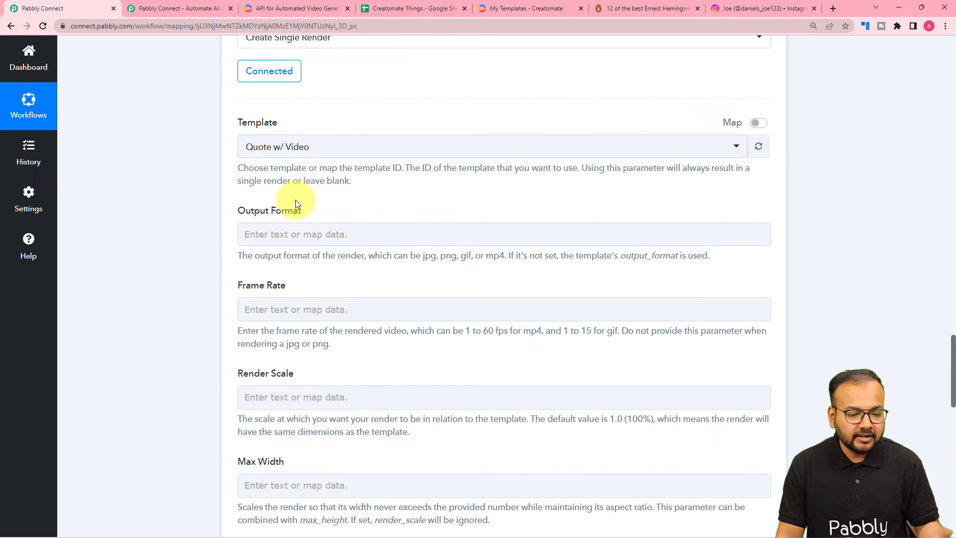
pyautogui.scroll(-2, 295, 201)
pyautogui.scroll(-5, 296, 169)
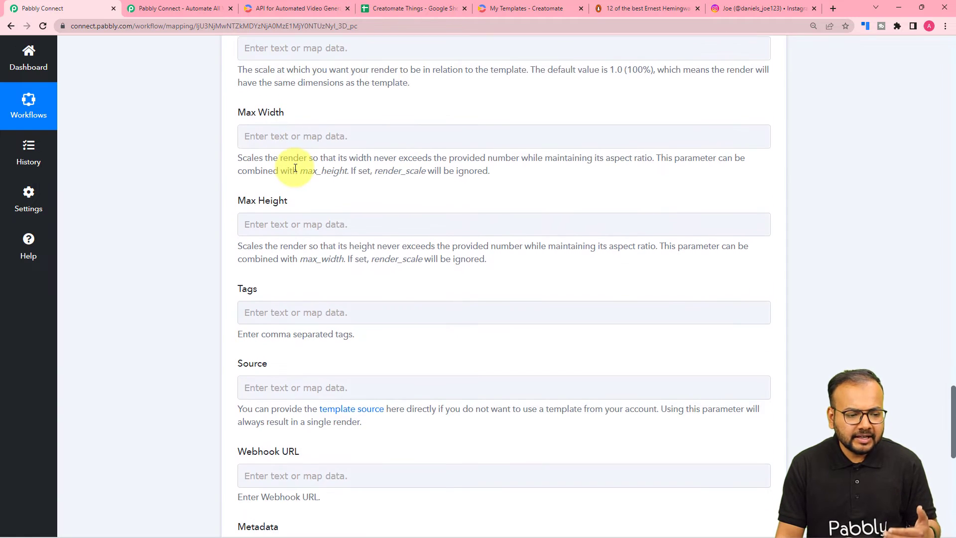
pyautogui.scroll(-3, 295, 168)
pyautogui.click(294, 167)
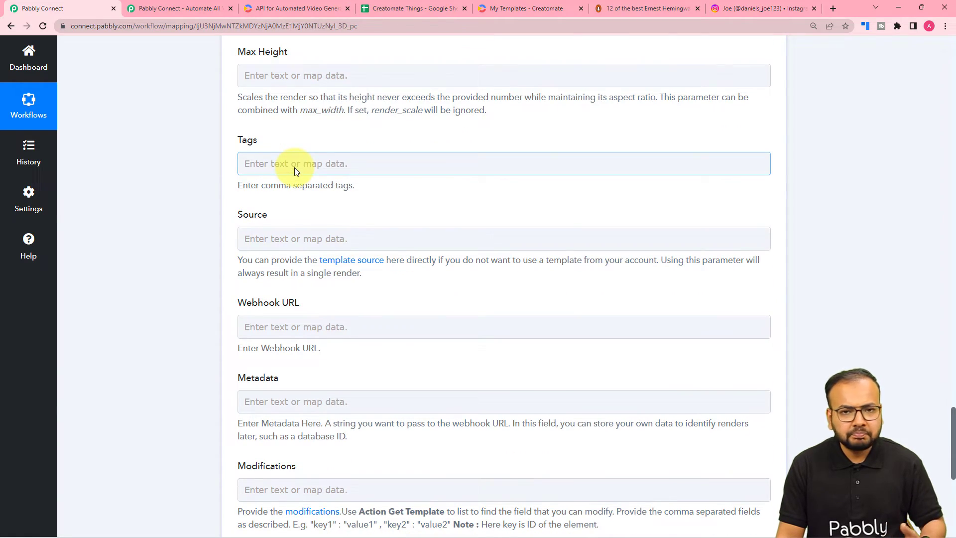
pyautogui.click(184, 160)
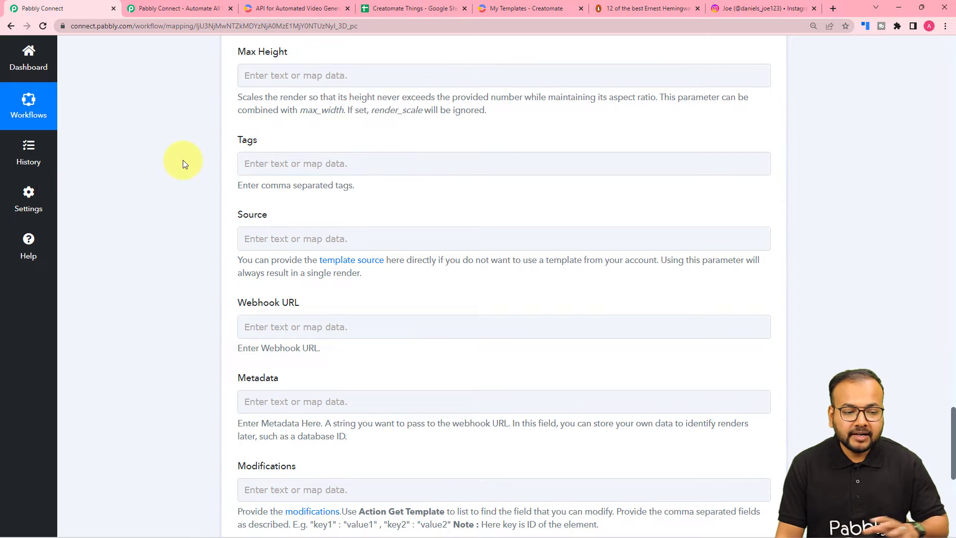
pyautogui.scroll(-1, 183, 160)
pyautogui.scroll(-1, 249, 165)
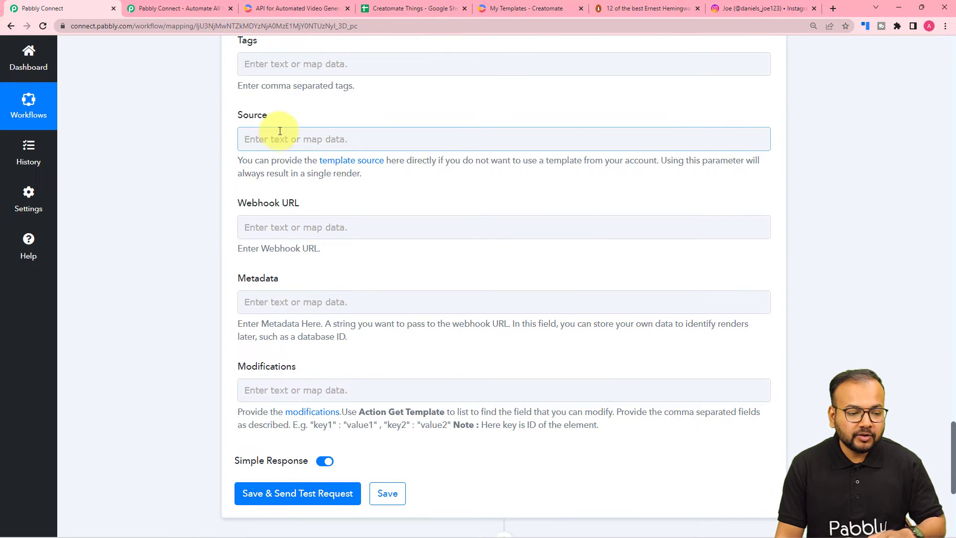
pyautogui.scroll(-3, 321, 214)
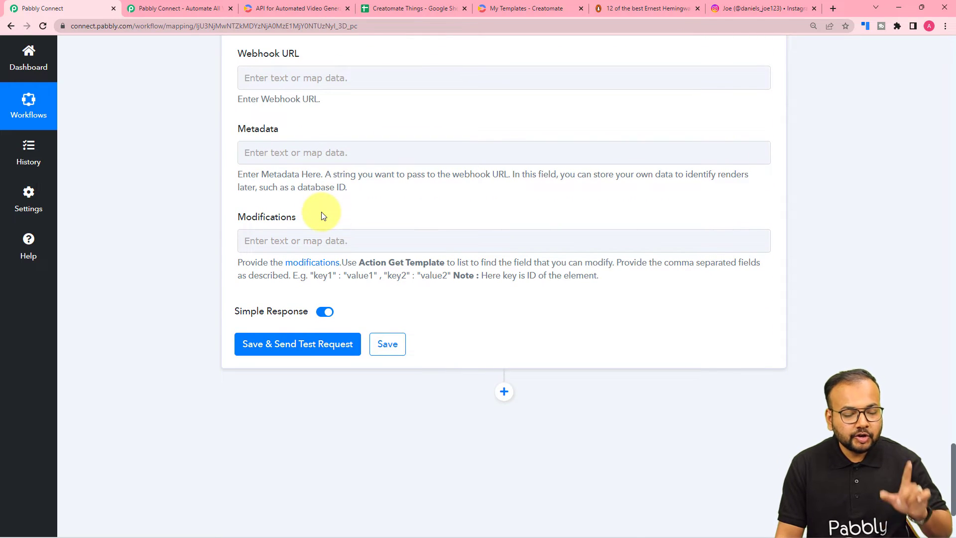
pyautogui.click(246, 237)
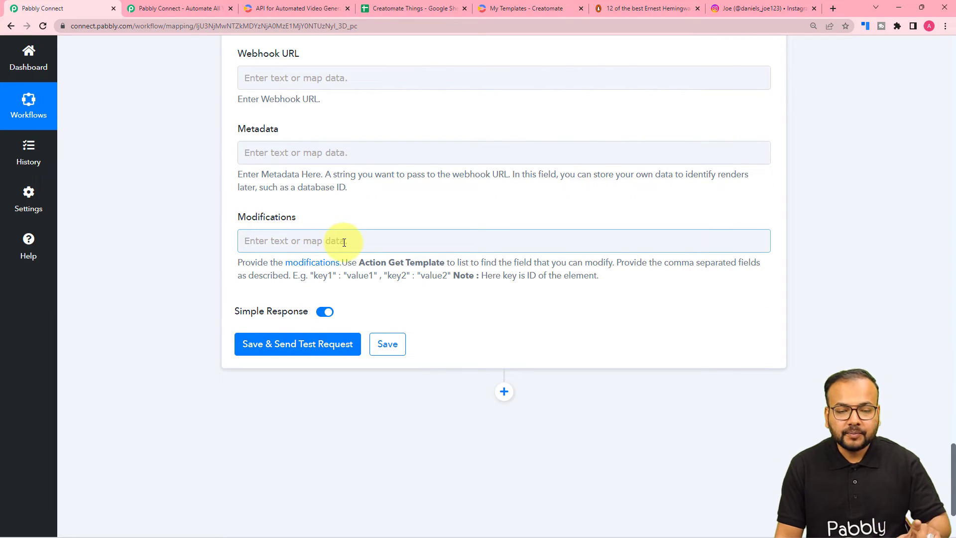
pyautogui.click(215, 241)
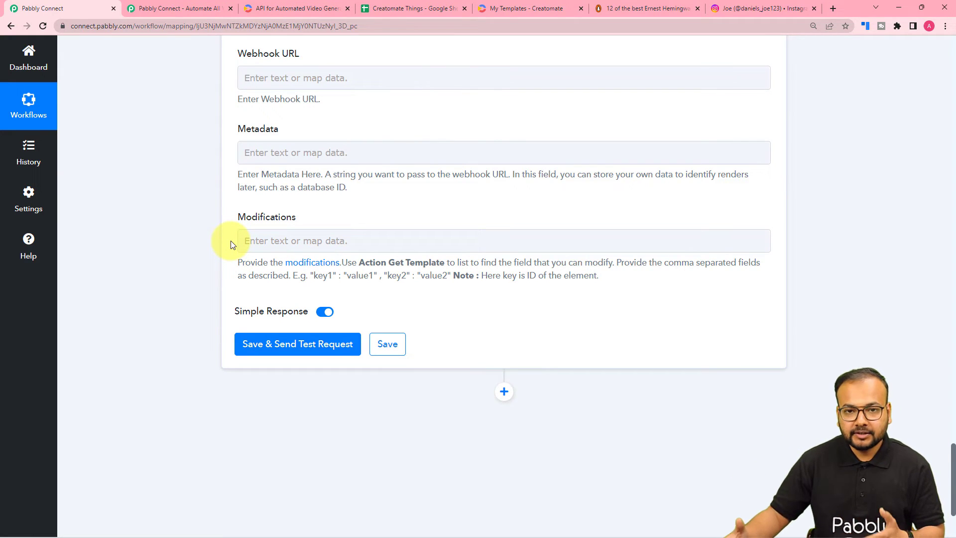
pyautogui.click(247, 241)
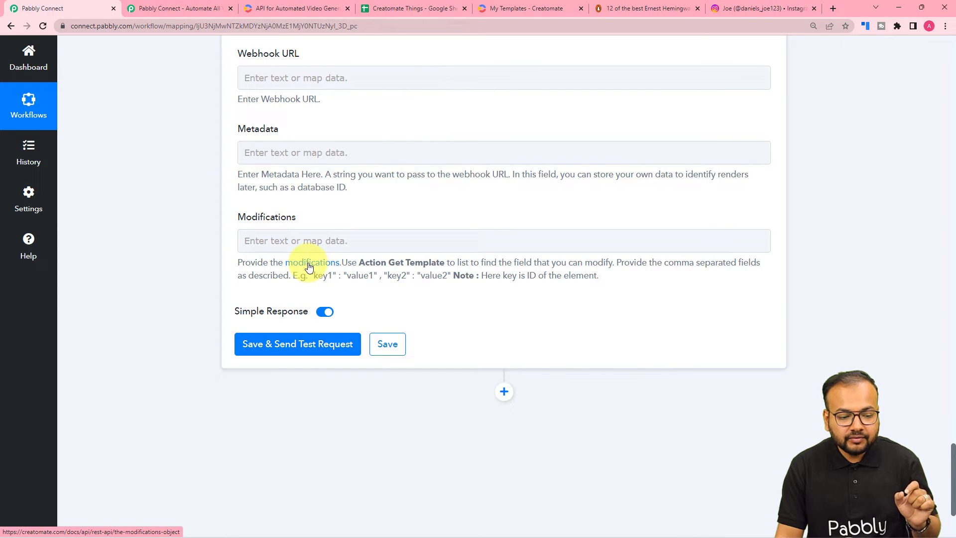
# - Open the linked modifications object documentation, return to the workflow and look back at the Get Specific Template response
pyautogui.click(309, 268)
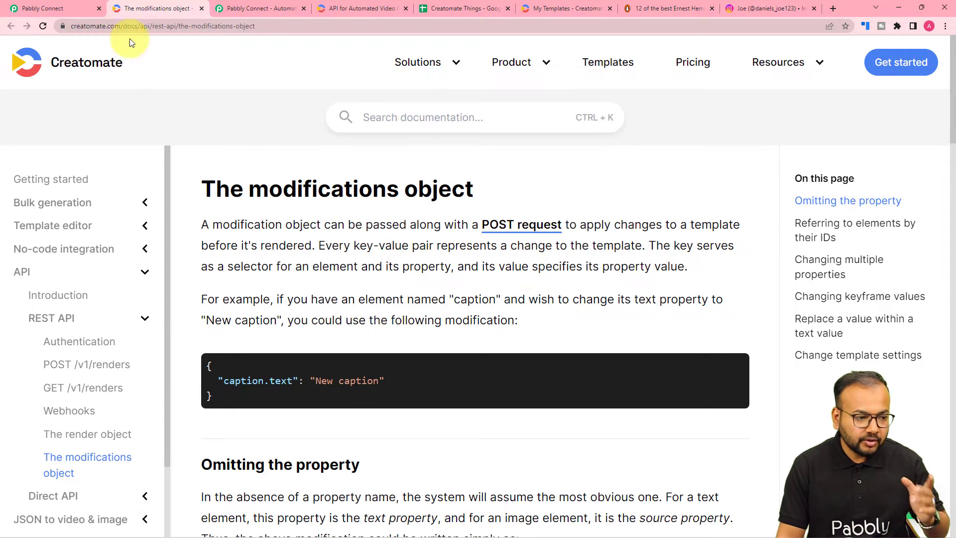
pyautogui.click(75, 8)
pyautogui.click(319, 246)
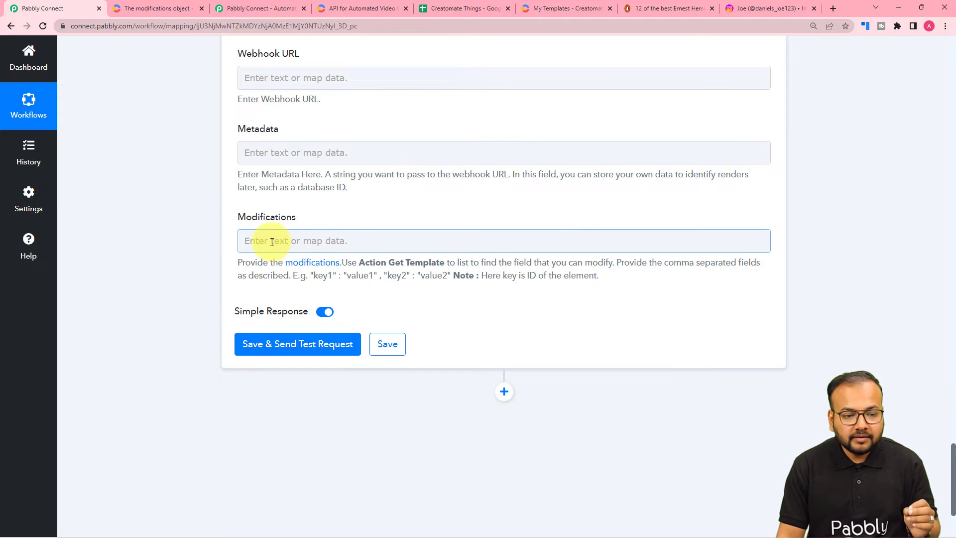
pyautogui.scroll(14, 175, 216)
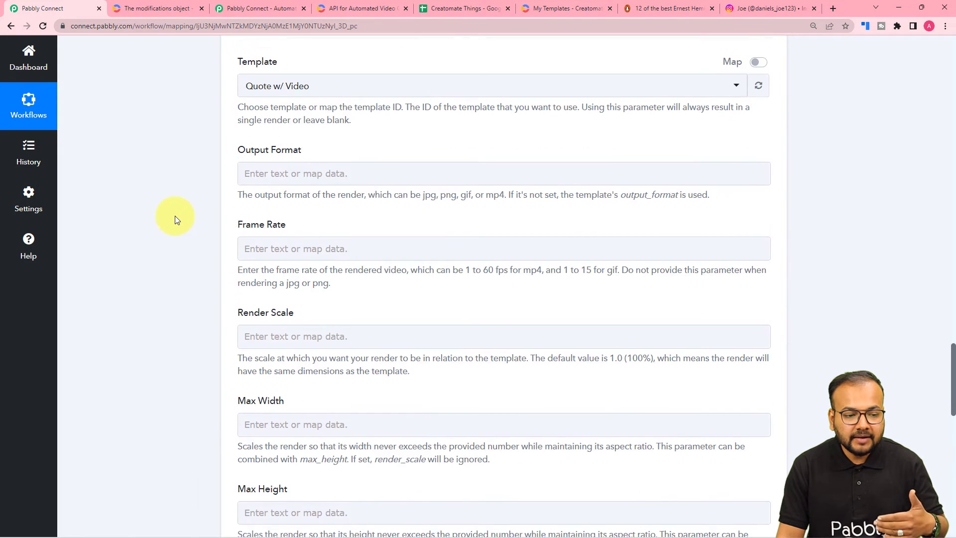
pyautogui.scroll(15, 175, 216)
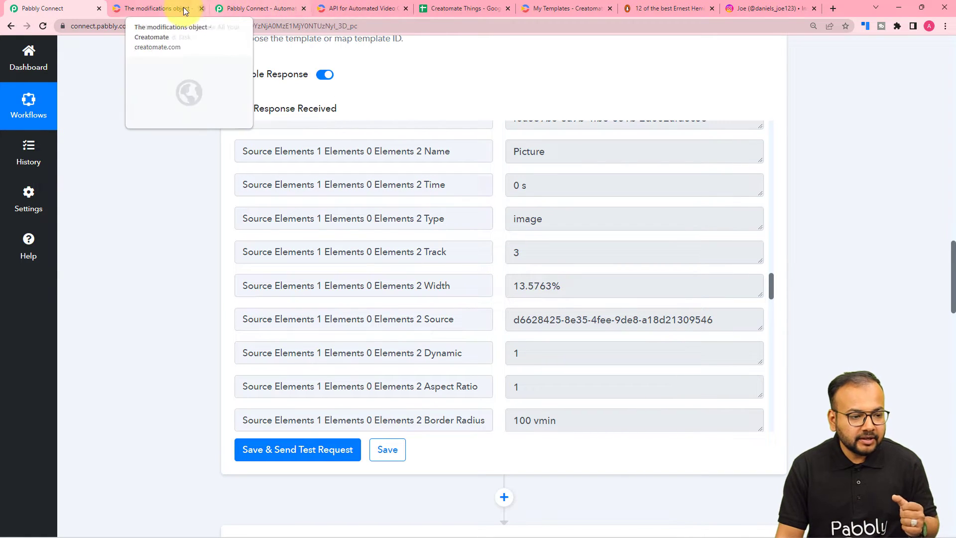
# - Switch to Creatomate, open the Quote w/ Video template and inspect its Text, Picture, Name and Handle elements
pyautogui.click(343, 7)
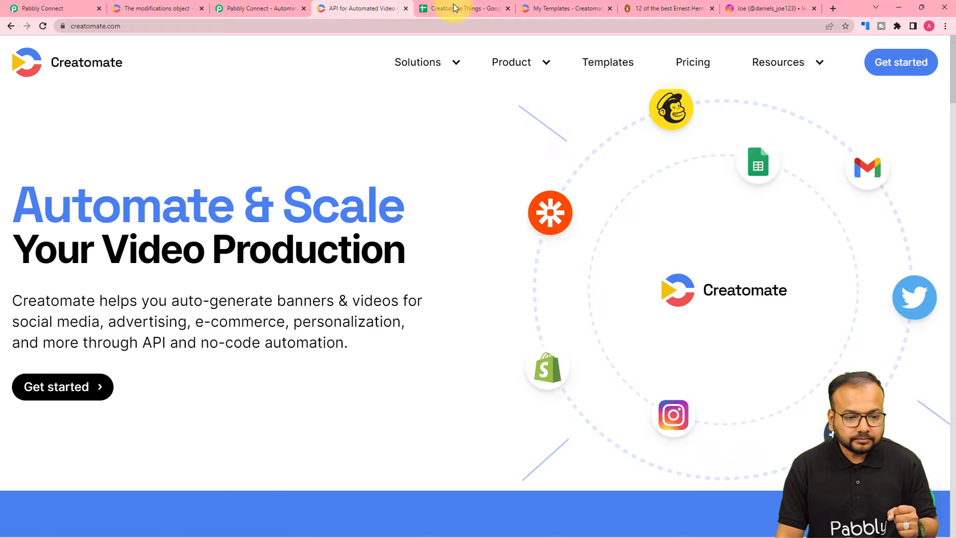
pyautogui.click(543, 8)
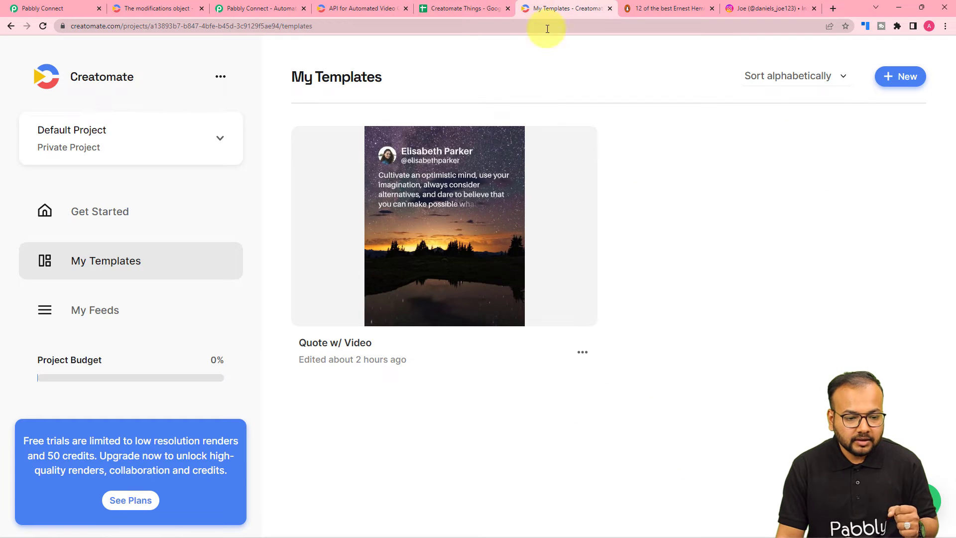
pyautogui.click(394, 186)
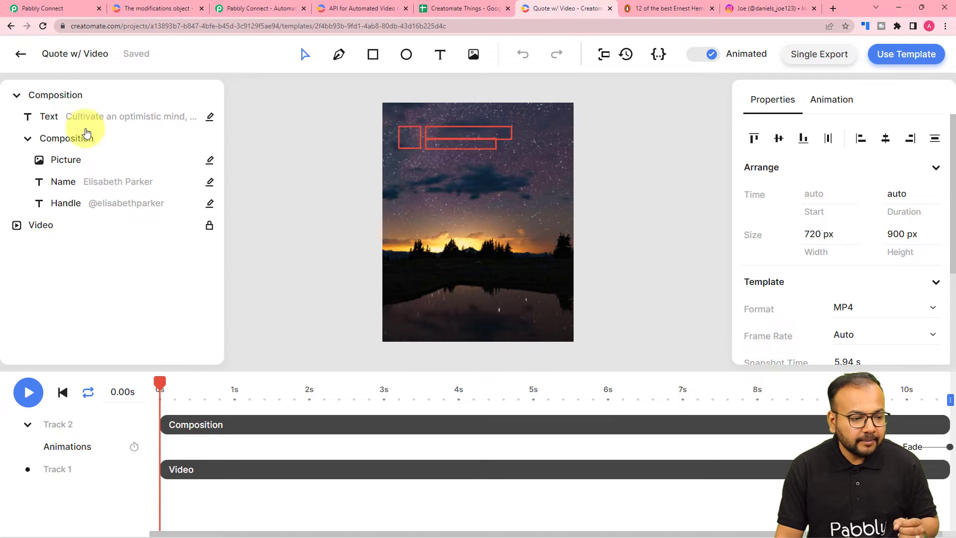
pyautogui.click(48, 121)
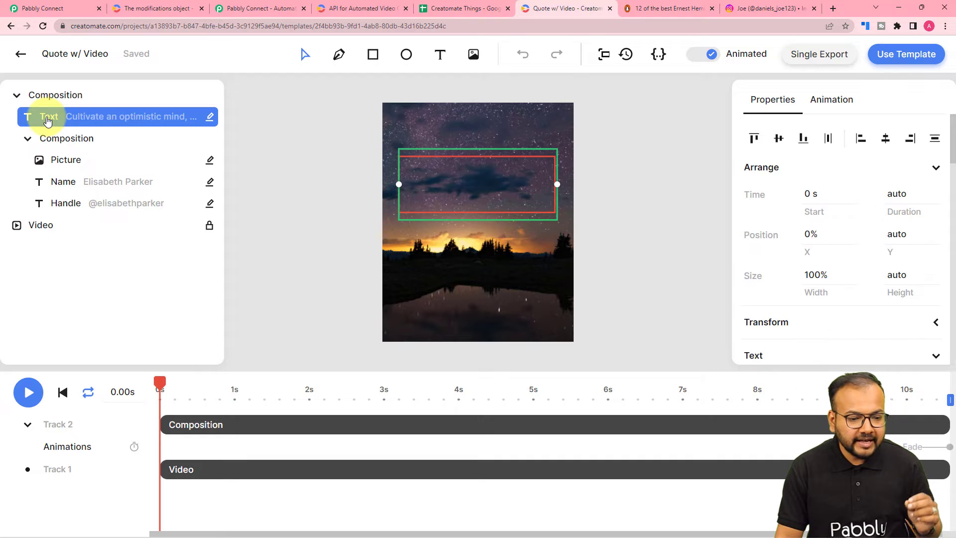
pyautogui.click(63, 159)
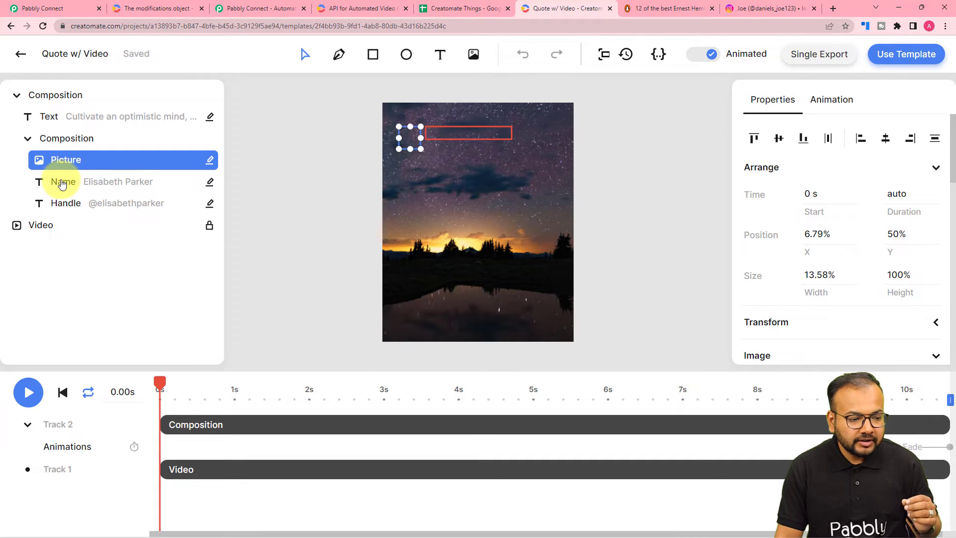
pyautogui.click(62, 182)
pyautogui.click(64, 203)
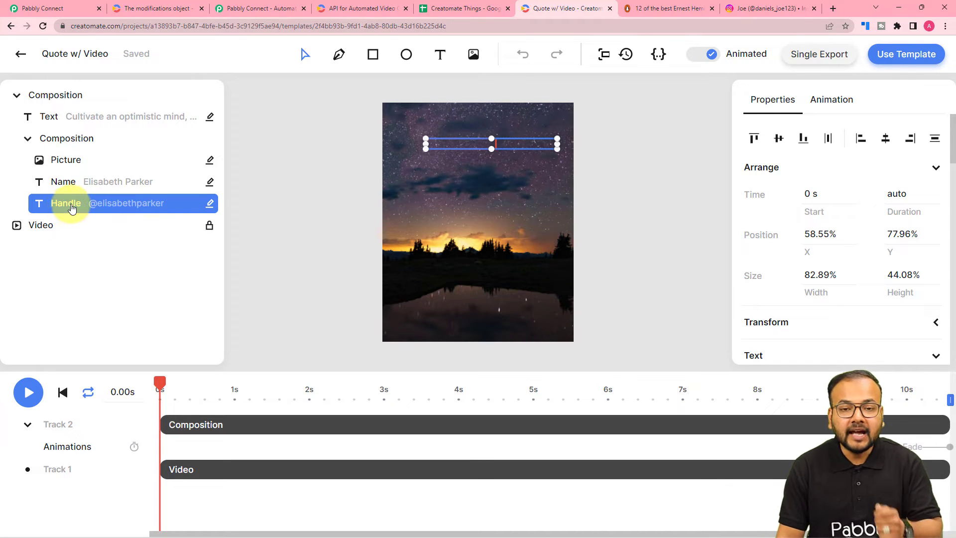
# - Back in Pabbly Connect, copy the sample "key1" : "value1" from the Modifications help text and paste it into the Modifications field
pyautogui.click(68, 10)
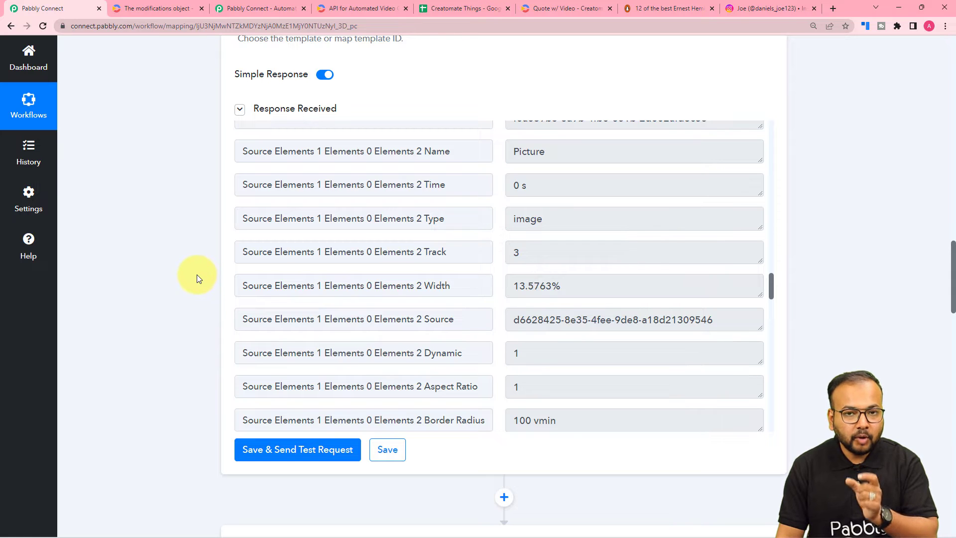
pyautogui.scroll(-15, 163, 276)
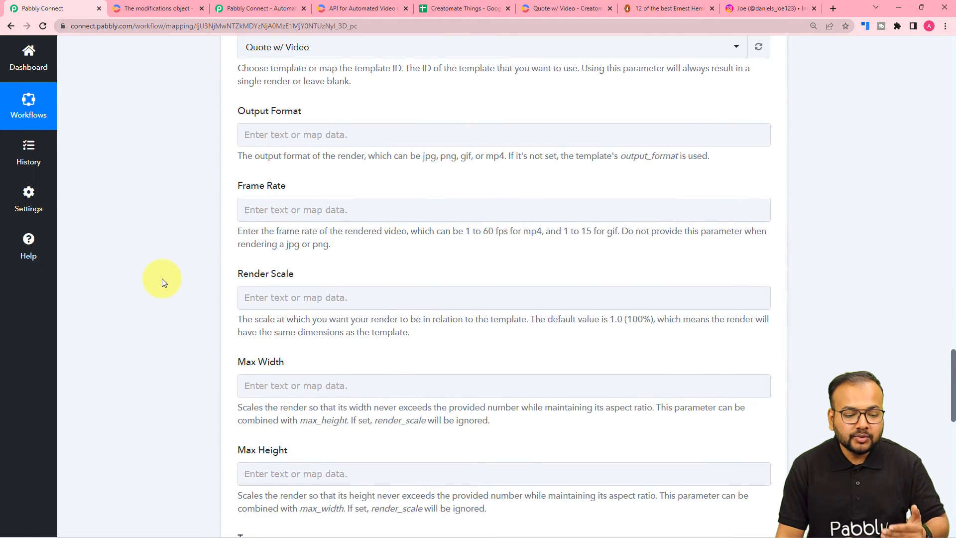
pyautogui.scroll(-15, 163, 281)
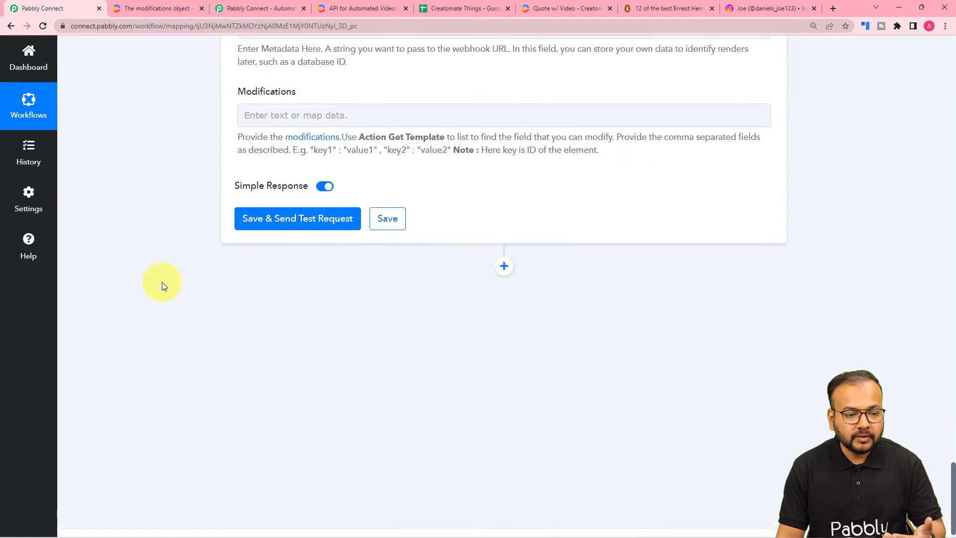
pyautogui.scroll(2, 164, 286)
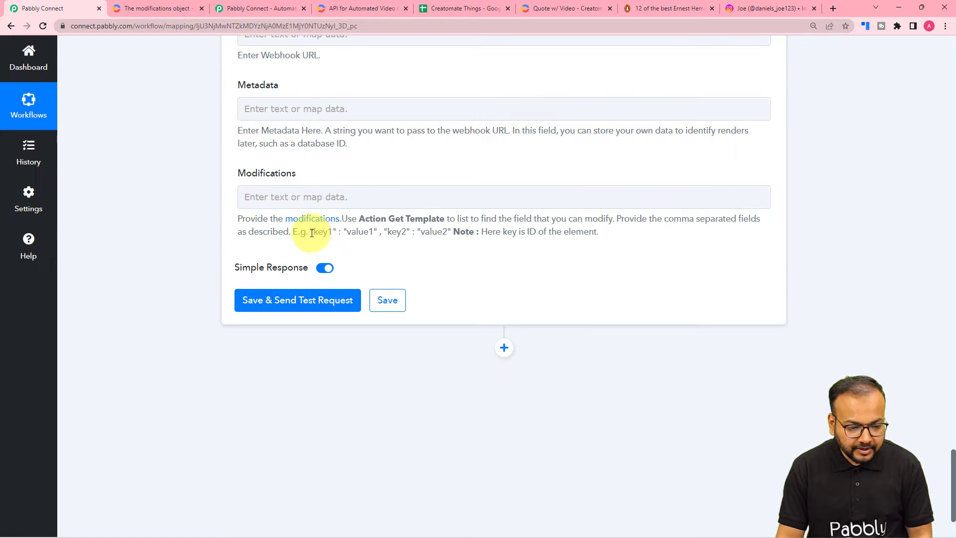
pyautogui.moveTo(312, 233); pyautogui.dragTo(378, 234)
pyautogui.hotkey('ctrl', 'c')
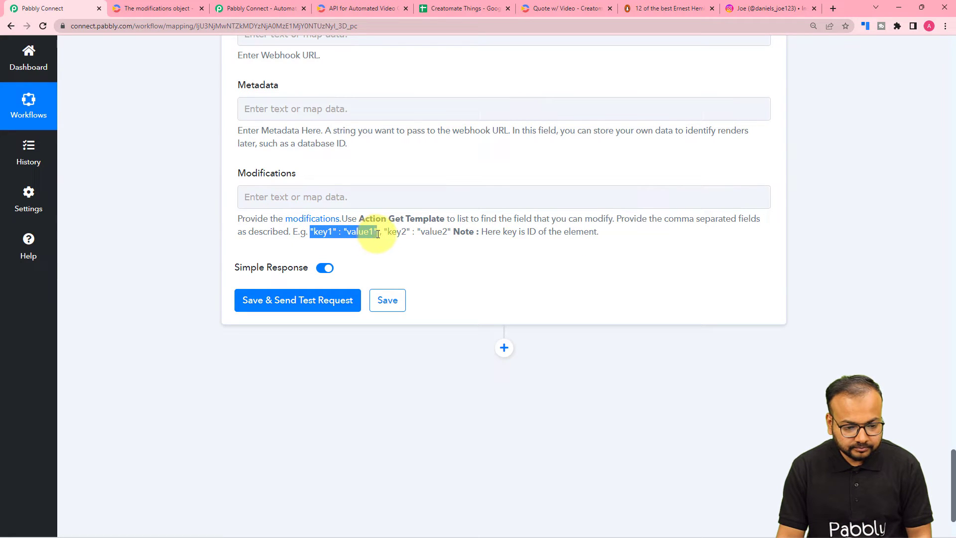
pyautogui.click(288, 194)
pyautogui.hotkey('ctrl', 'v')
pyautogui.click(210, 193)
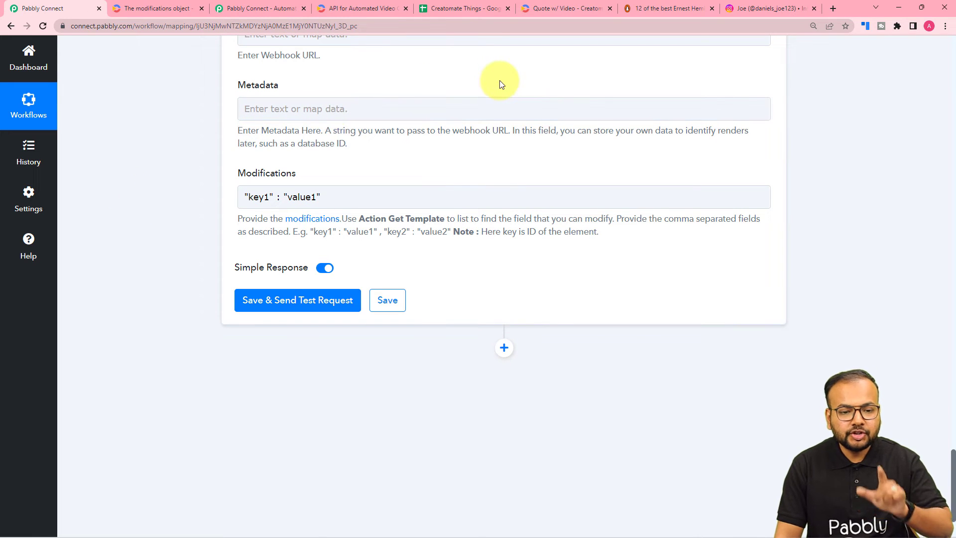
# - Switch to Creatomate and preview the Quote w/ Video template's animation until the quote text appears
pyautogui.click(545, 10)
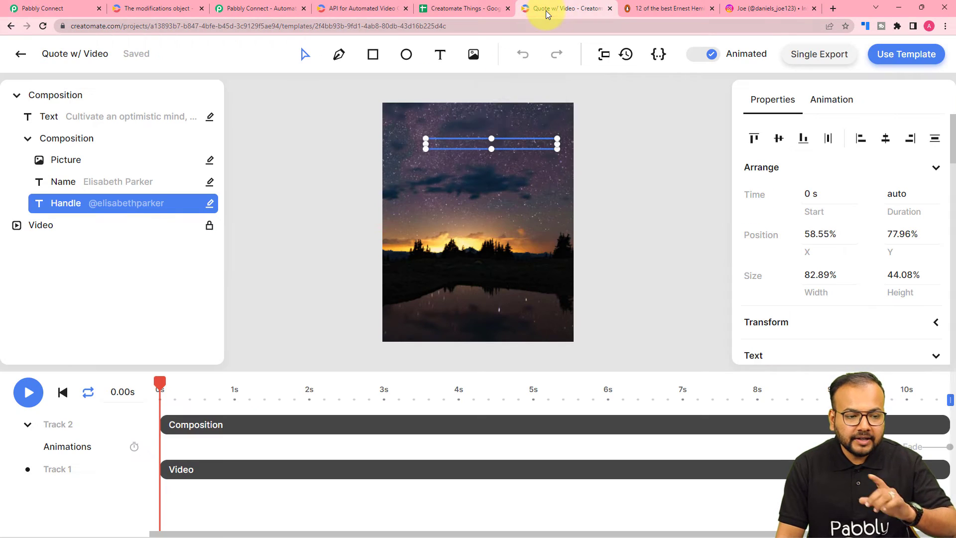
pyautogui.click(514, 190)
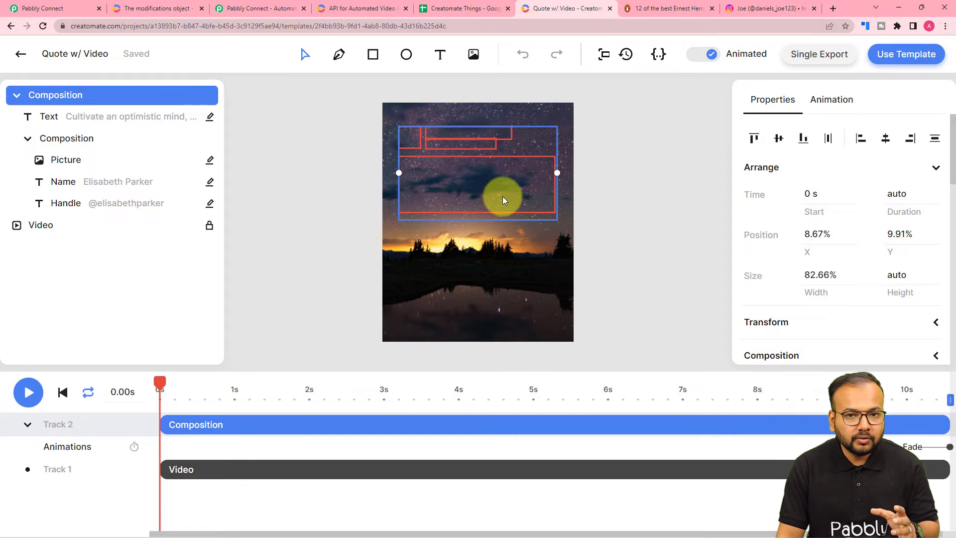
pyautogui.press('space')
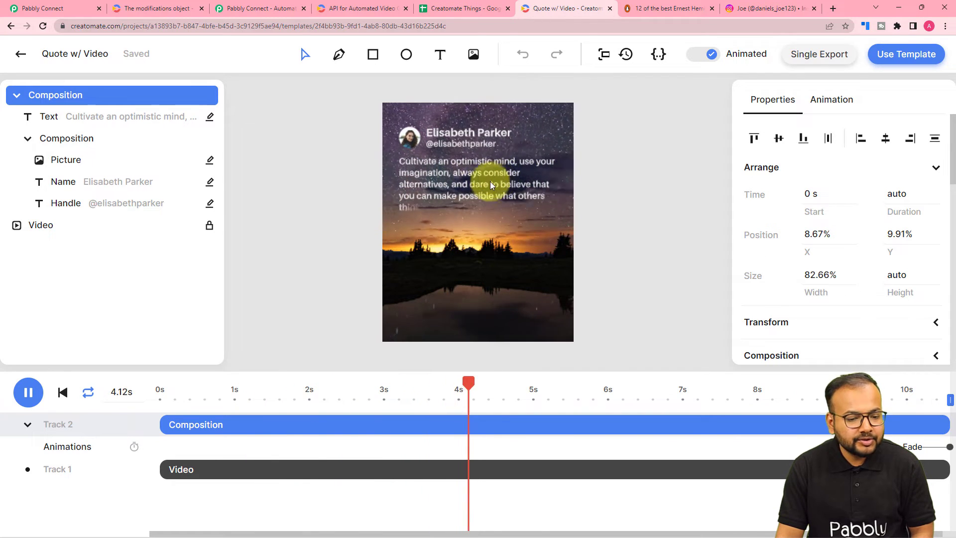
pyautogui.press('space')
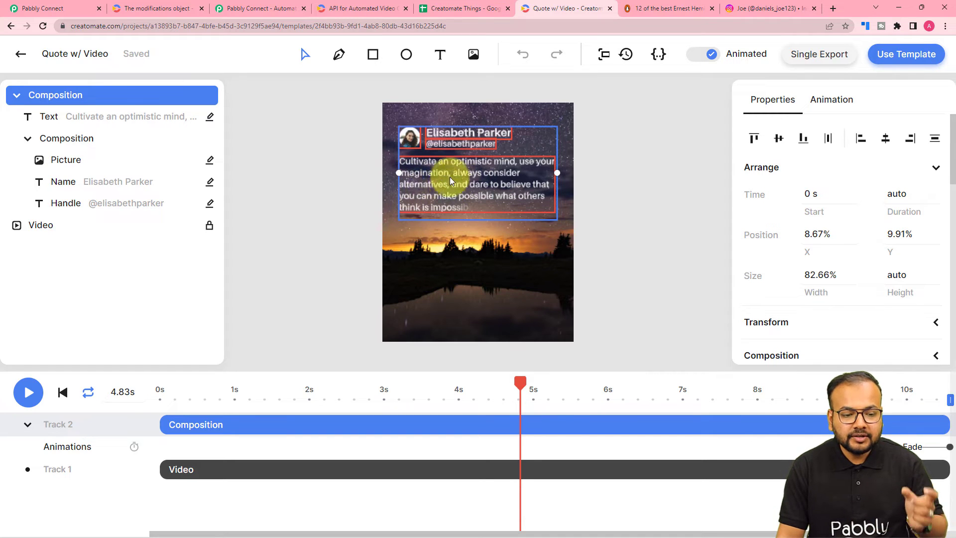
# - Return to Pabbly Connect and compare the Modifications field's key placeholder with the element data in the Get Specific Template response
pyautogui.click(35, 9)
pyautogui.click(262, 198)
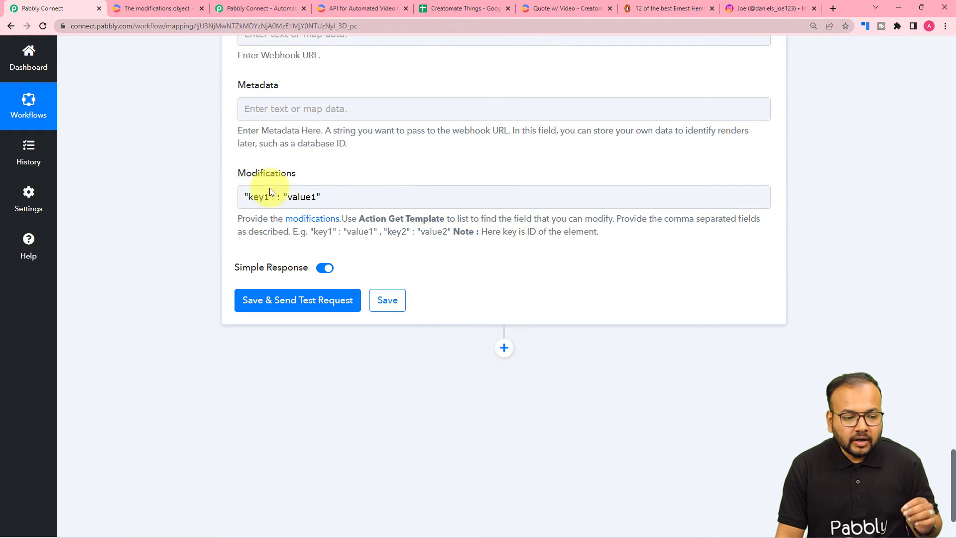
pyautogui.scroll(3, 183, 185)
pyautogui.scroll(20, 183, 185)
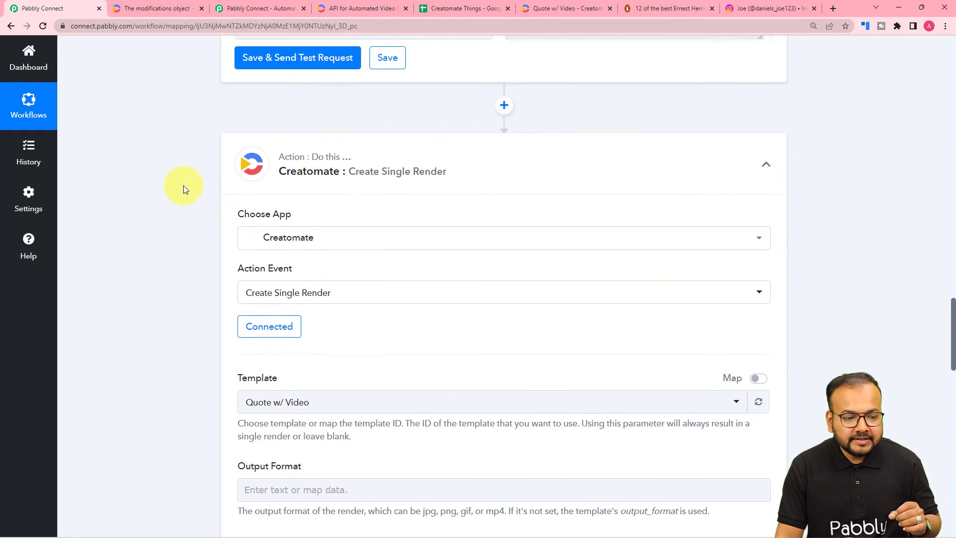
pyautogui.scroll(1, 183, 185)
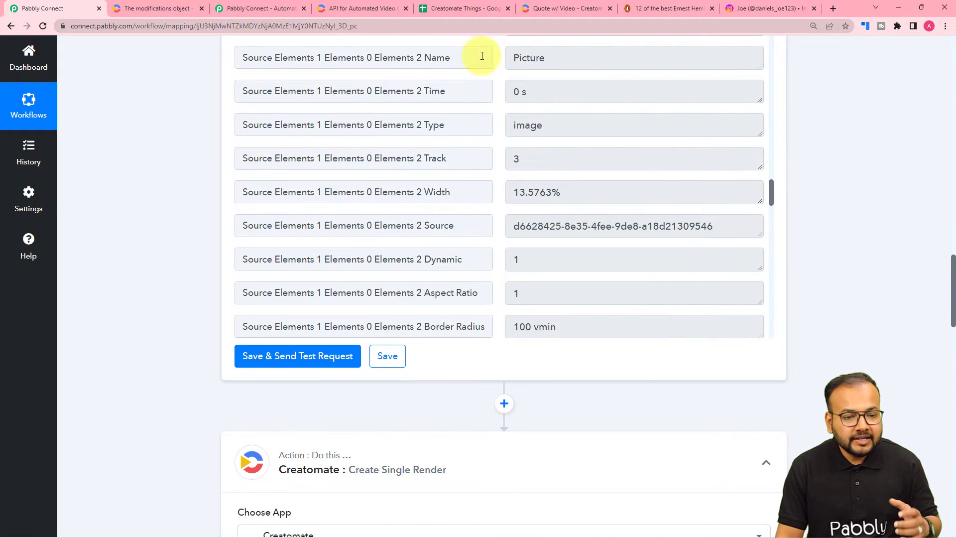
# - In Creatomate, open the Quote w/ Video template's API Integration example and copy the element ID of the "Cultivate an optimistic mind" text
pyautogui.click(547, 13)
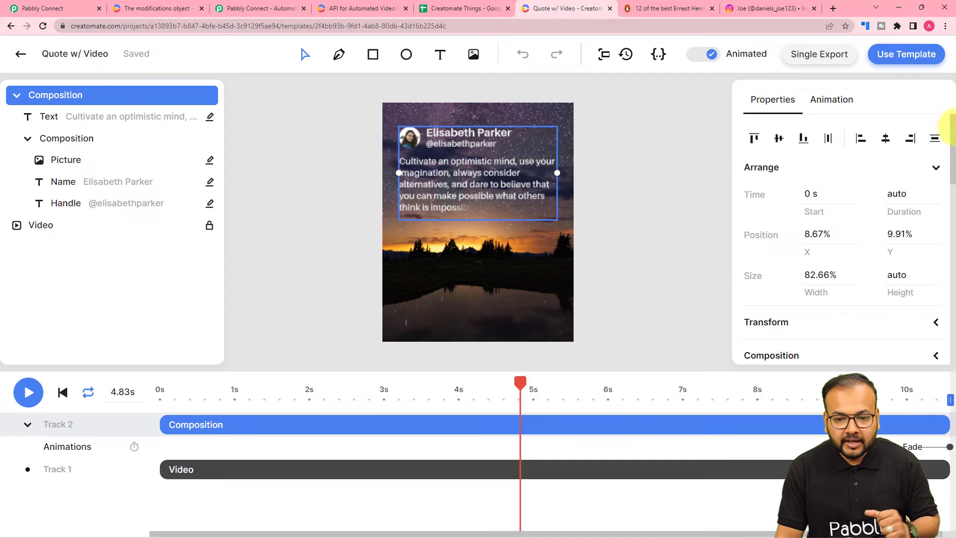
pyautogui.click(902, 62)
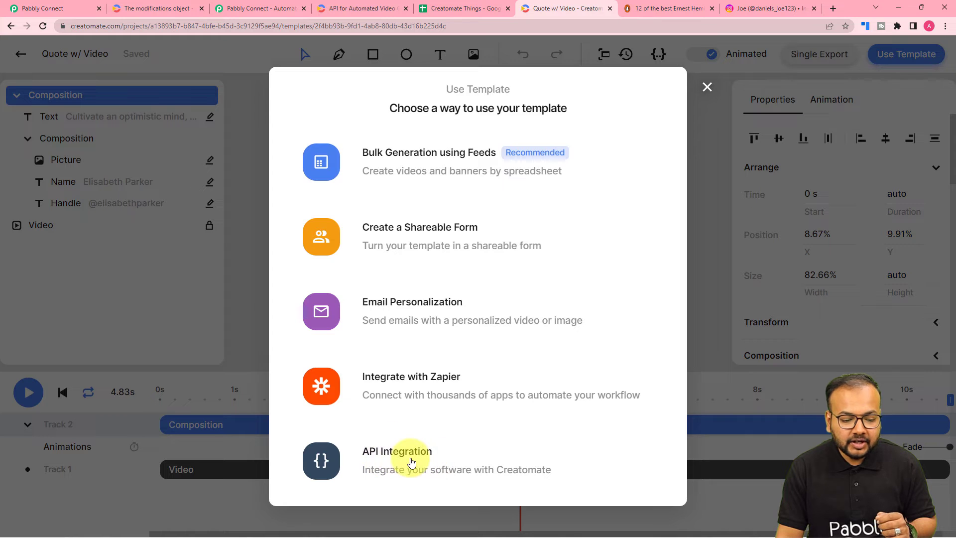
pyautogui.click(412, 463)
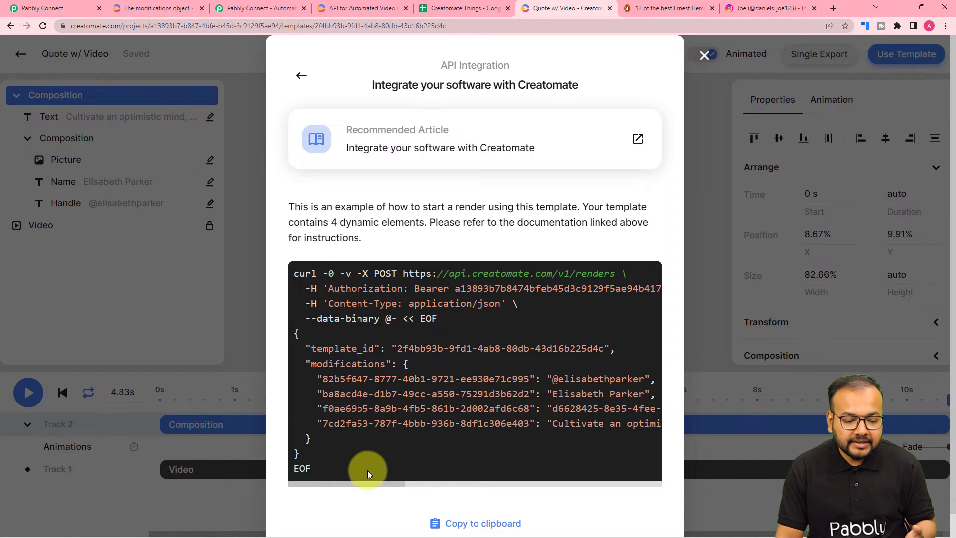
pyautogui.moveTo(369, 483)
pyautogui.mouseDown()
pyautogui.moveTo(417, 480)
pyautogui.moveTo(354, 488)
pyautogui.mouseUp()
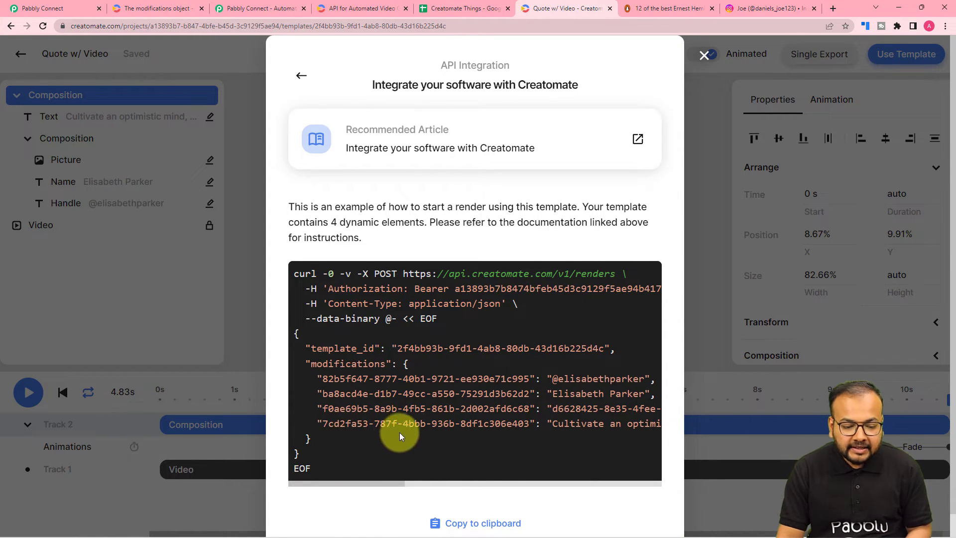
pyautogui.moveTo(396, 480); pyautogui.dragTo(462, 482)
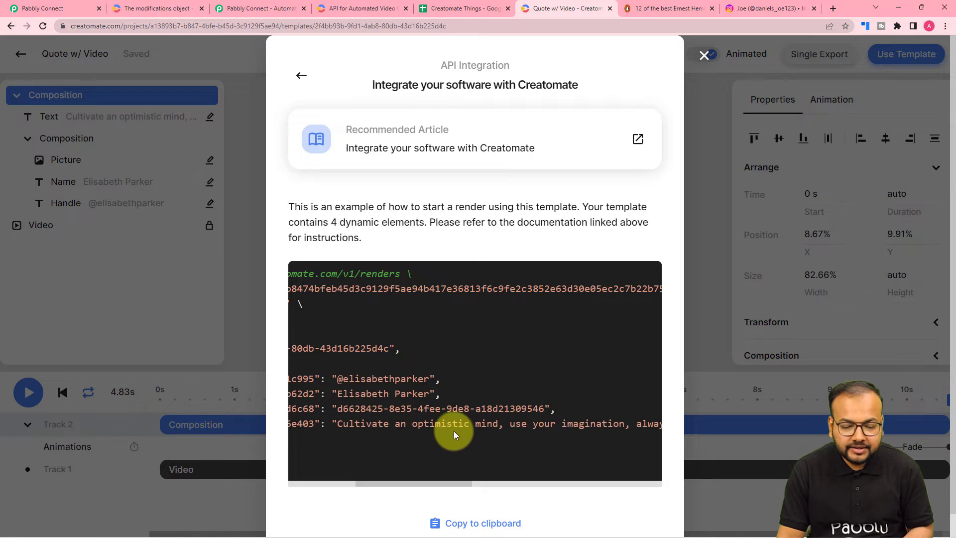
pyautogui.moveTo(403, 479); pyautogui.dragTo(332, 483)
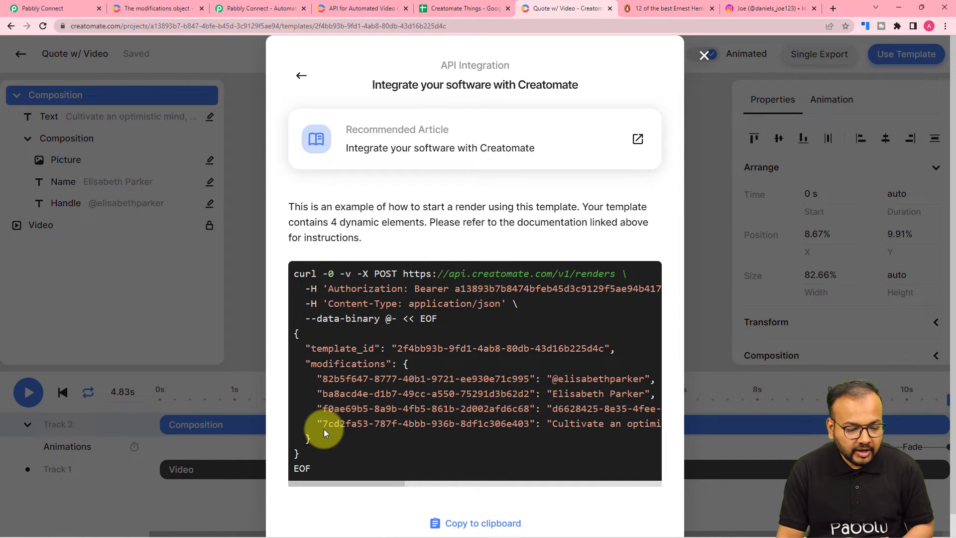
pyautogui.moveTo(325, 424); pyautogui.dragTo(528, 429)
pyautogui.hotkey('ctrl', 'c')
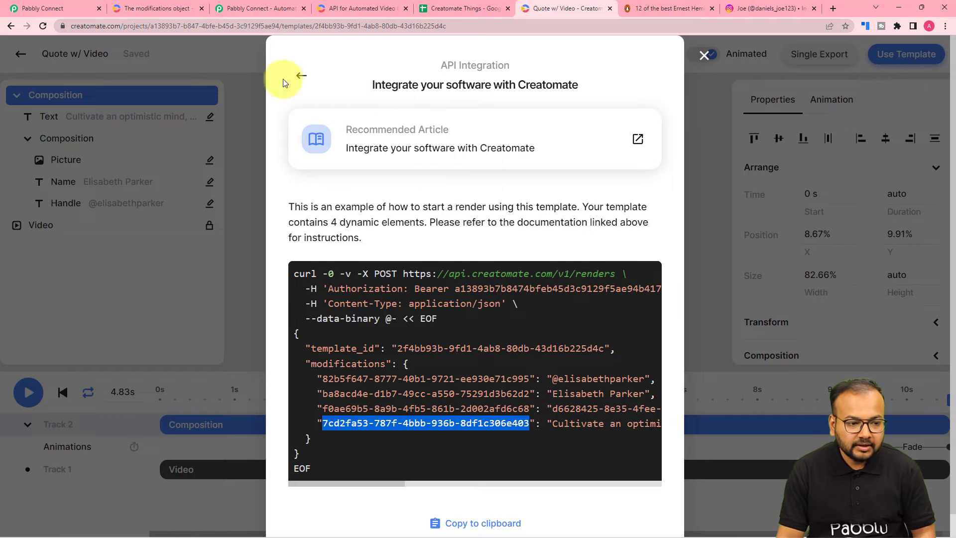
# - In Pabbly Connect, replace key1 in Modifications with the mapped Source Elements 1 Elements 1 Id, found by searching for the copied ID
pyautogui.click(87, 6)
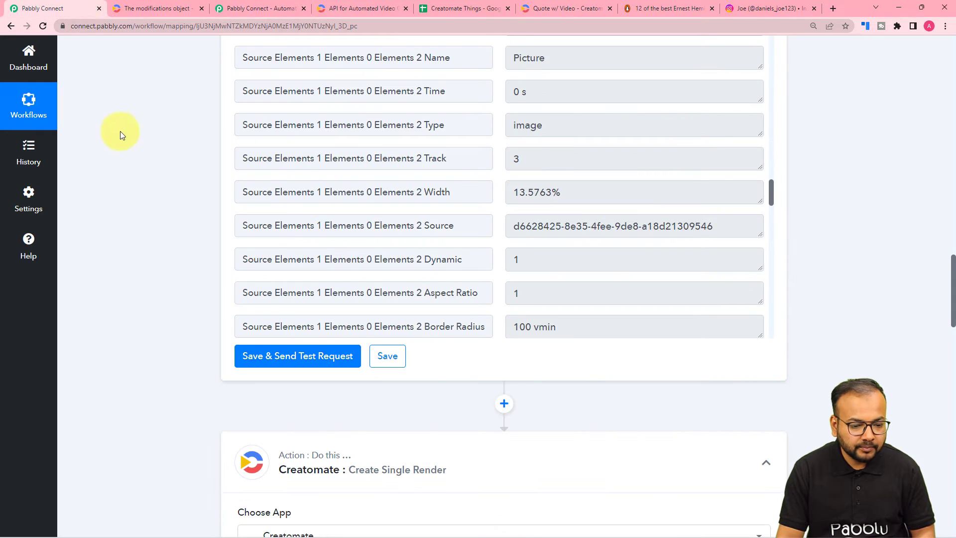
pyautogui.scroll(-8, 166, 269)
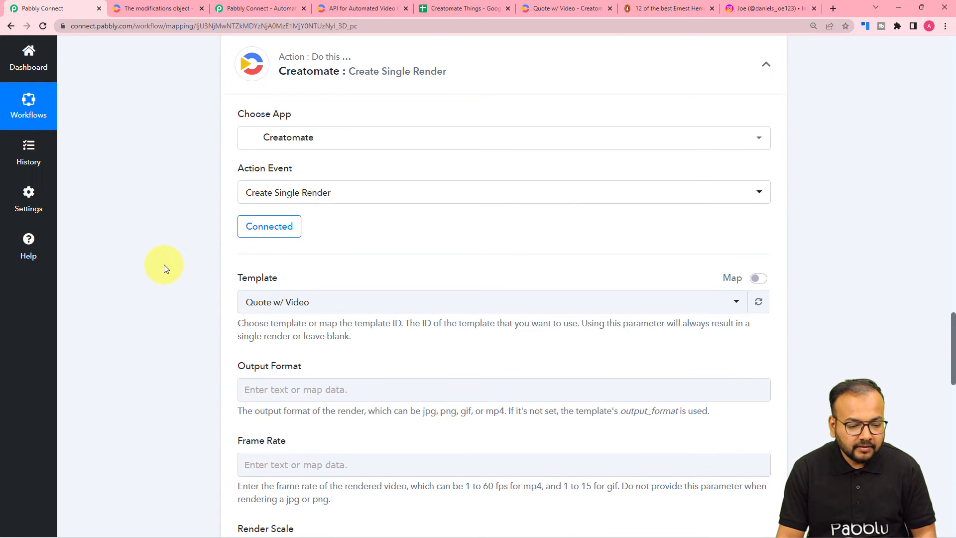
pyautogui.scroll(7, 163, 264)
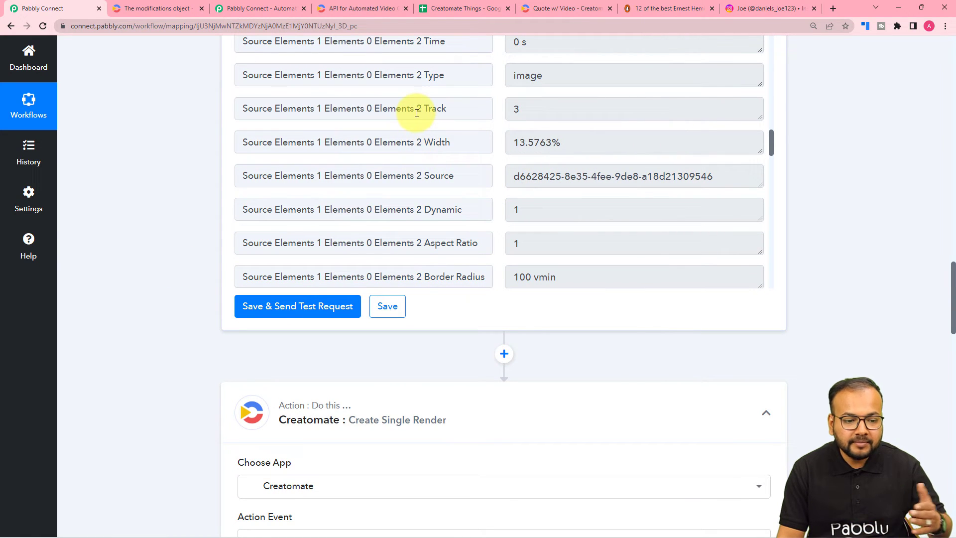
pyautogui.scroll(-12, 162, 277)
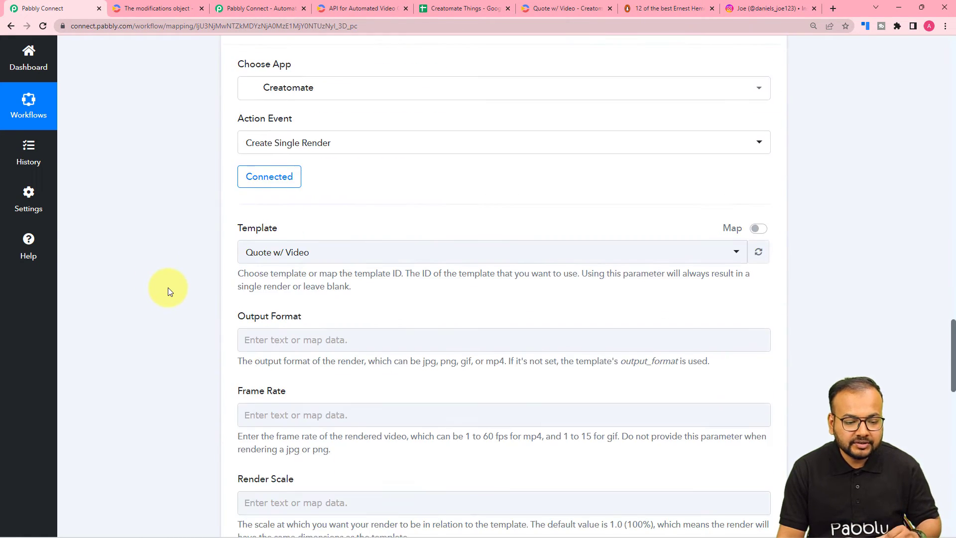
pyautogui.scroll(-13, 168, 288)
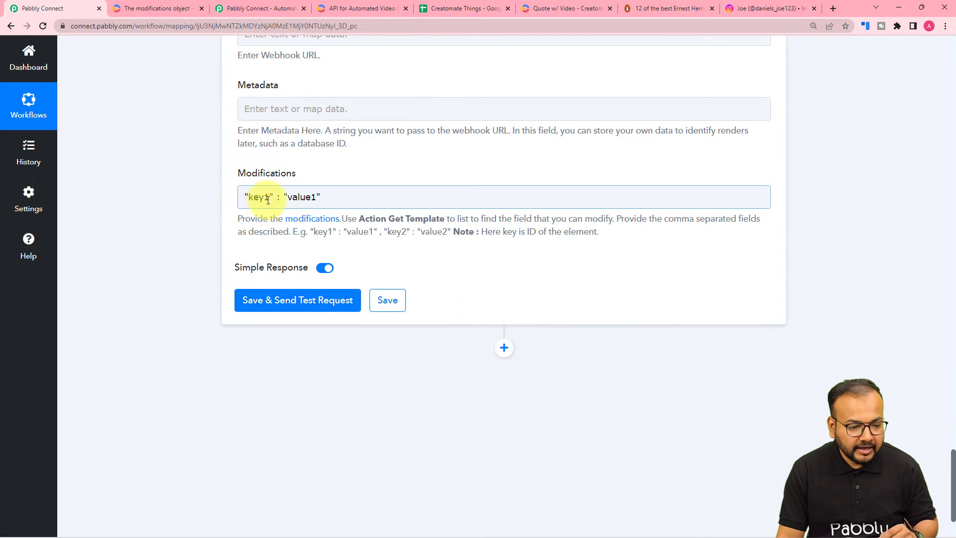
pyautogui.click(268, 199)
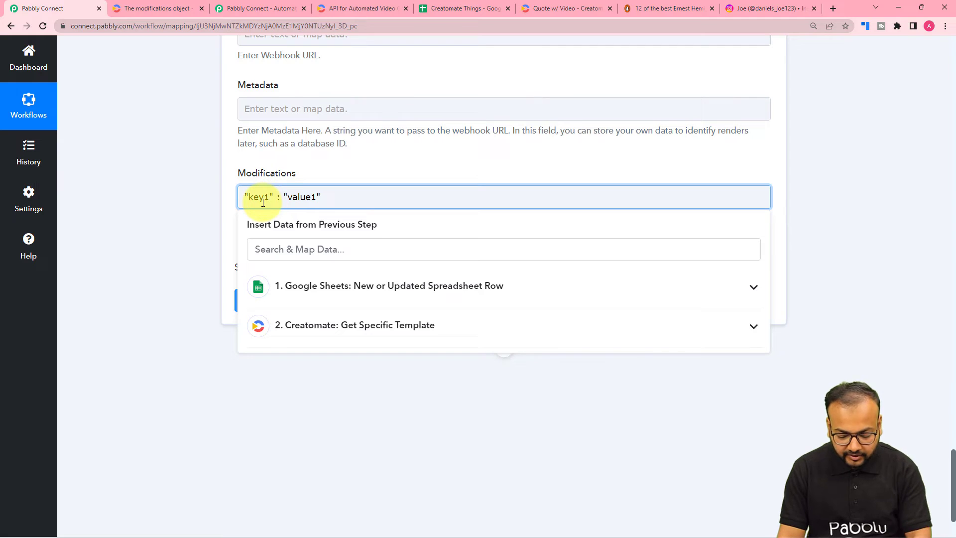
pyautogui.press('BackSpace')
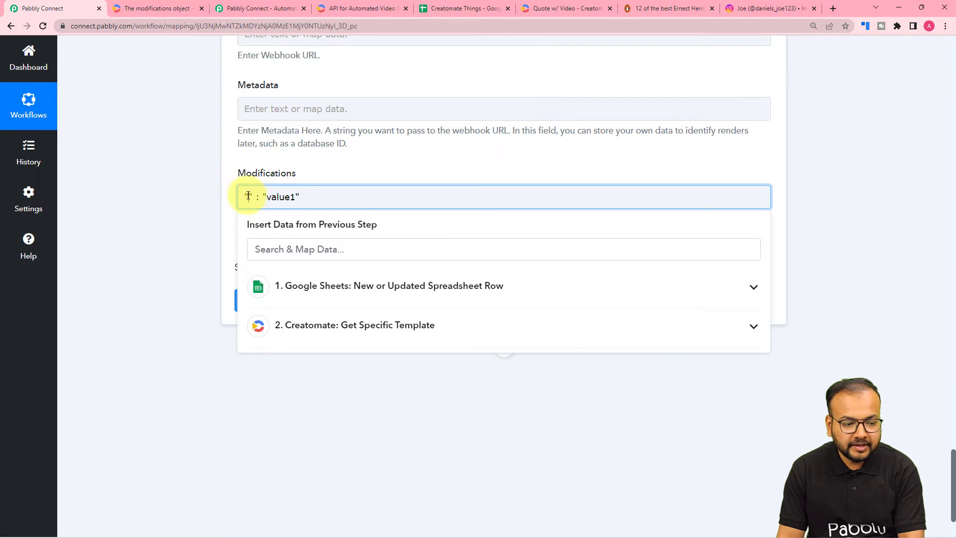
pyautogui.click(305, 332)
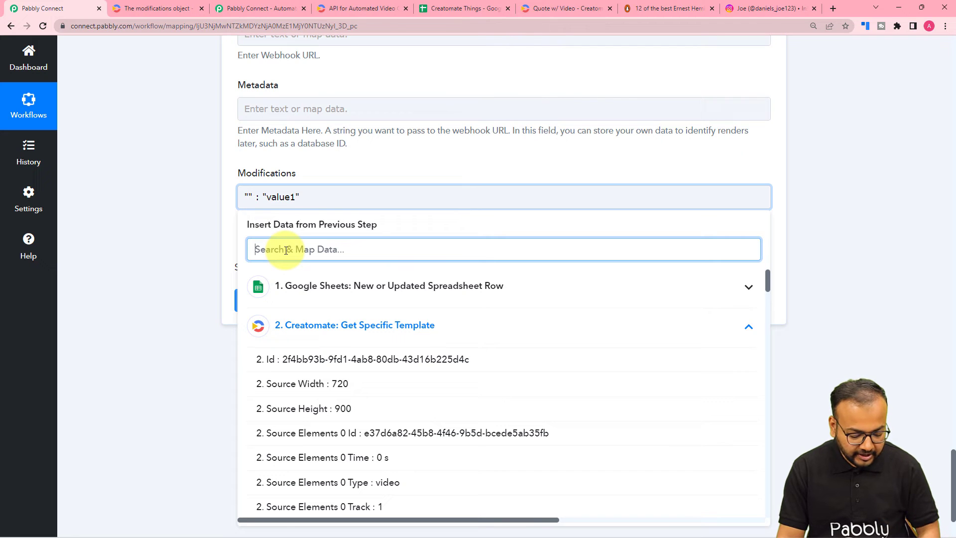
pyautogui.hotkey('ctrl', 'v')
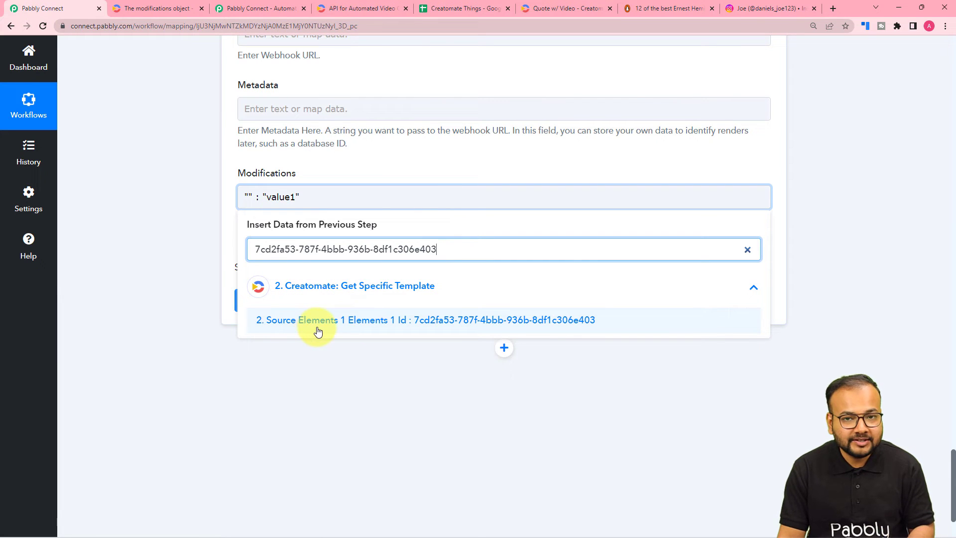
pyautogui.click(404, 329)
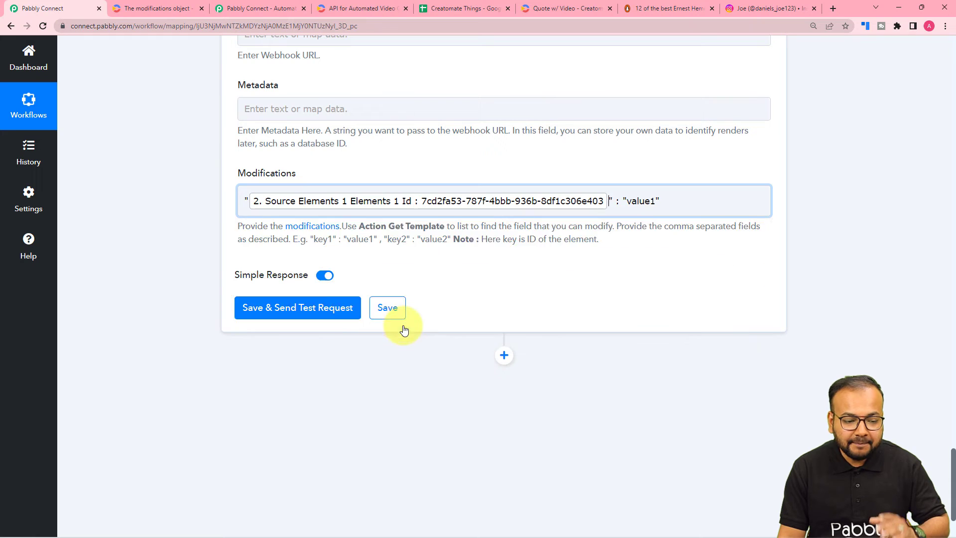
pyautogui.click(294, 213)
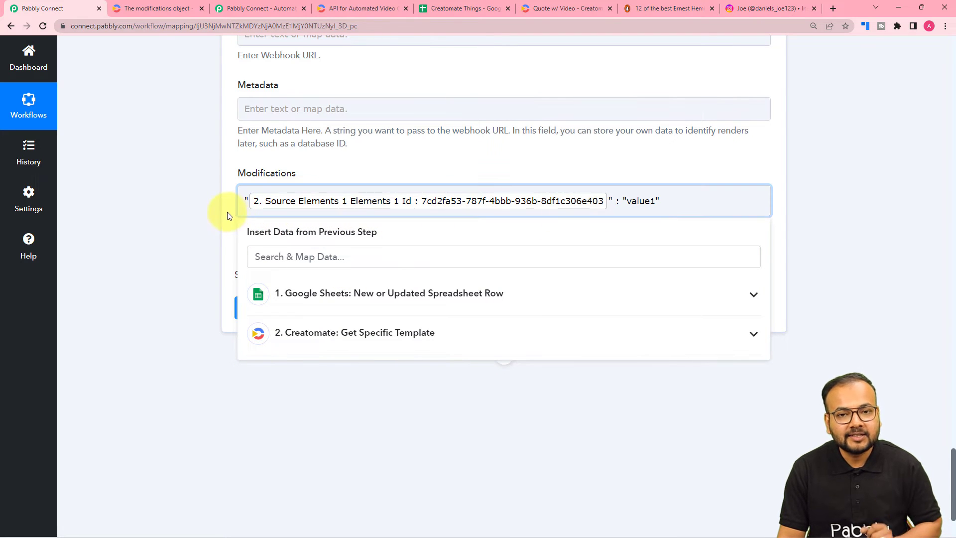
pyautogui.click(213, 218)
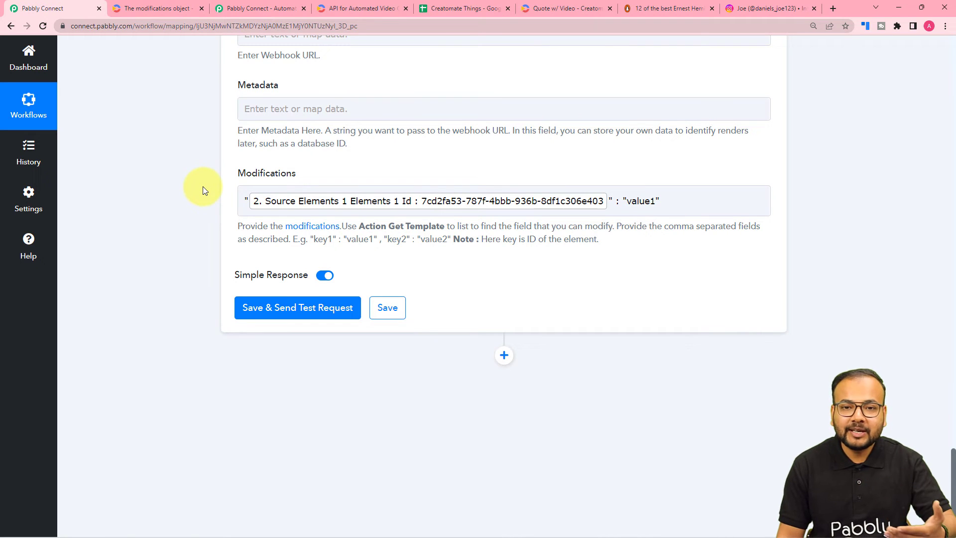
# - Replace value1 in Modifications with "When people talk listen completely. Don't be thinking what you're going to say. Most people never listen."
pyautogui.click(437, 215)
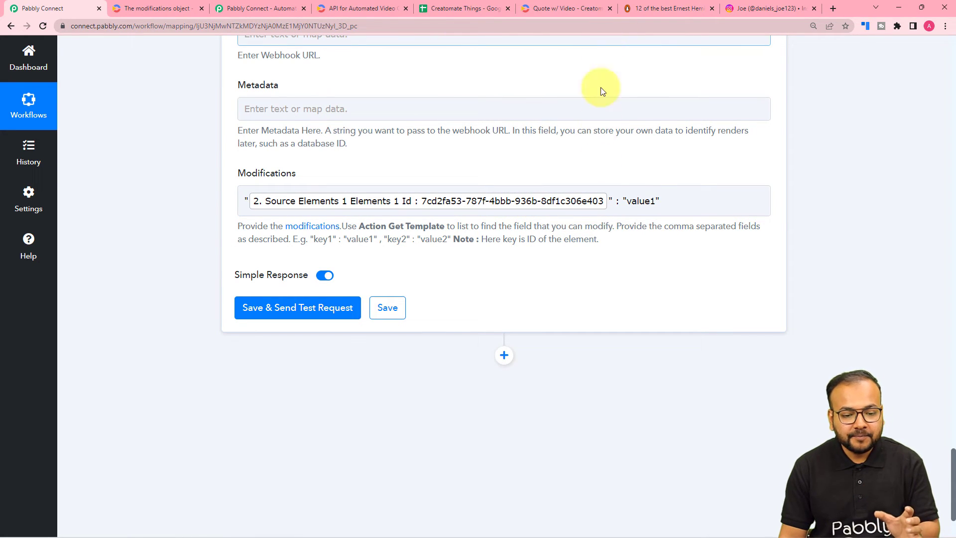
pyautogui.click(658, 201)
pyautogui.click(655, 201)
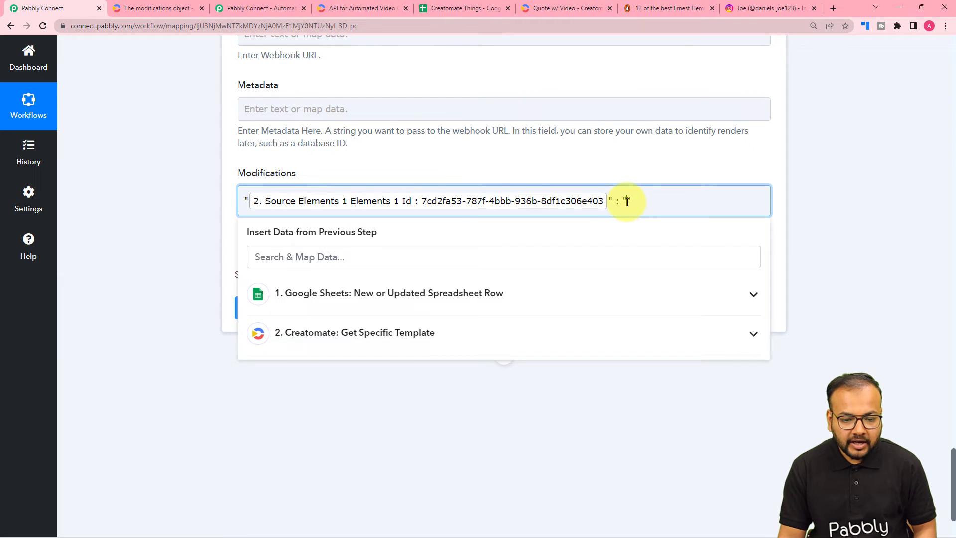
pyautogui.write("When people talk listen completely. Don't be thinking what you're going to say. Most people never listen.")
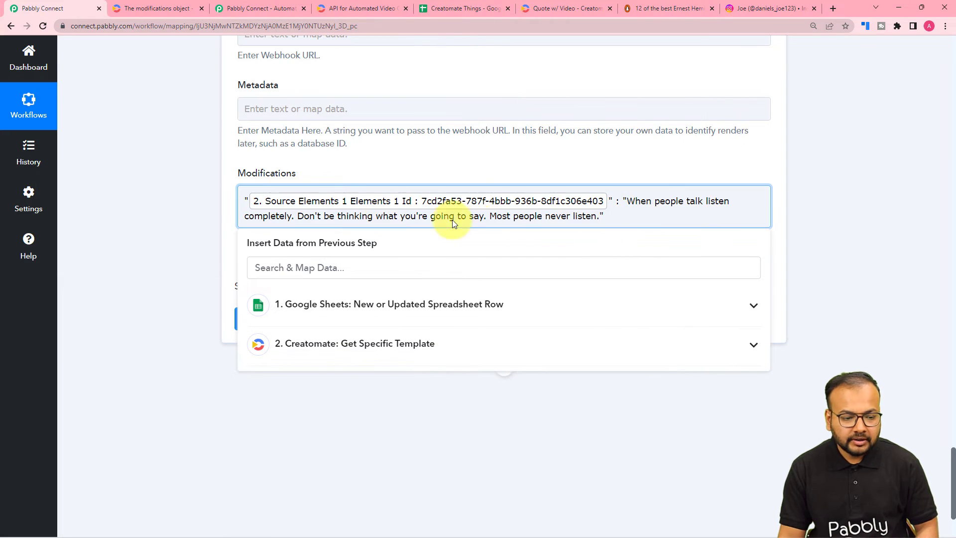
pyautogui.click(187, 219)
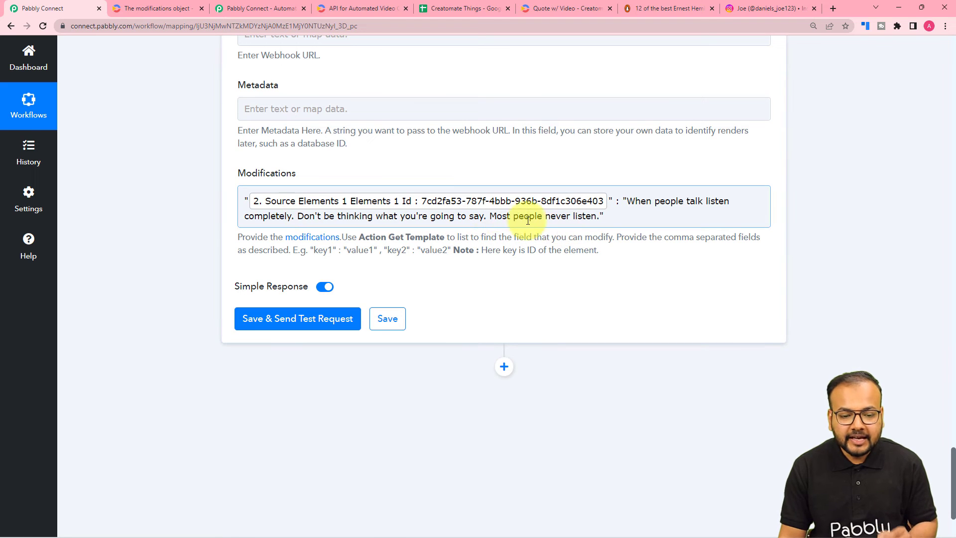
# - Close the API Integration example in Creatomate, then return to Pabbly Connect and save and test the Create Single Render action
pyautogui.click(553, 8)
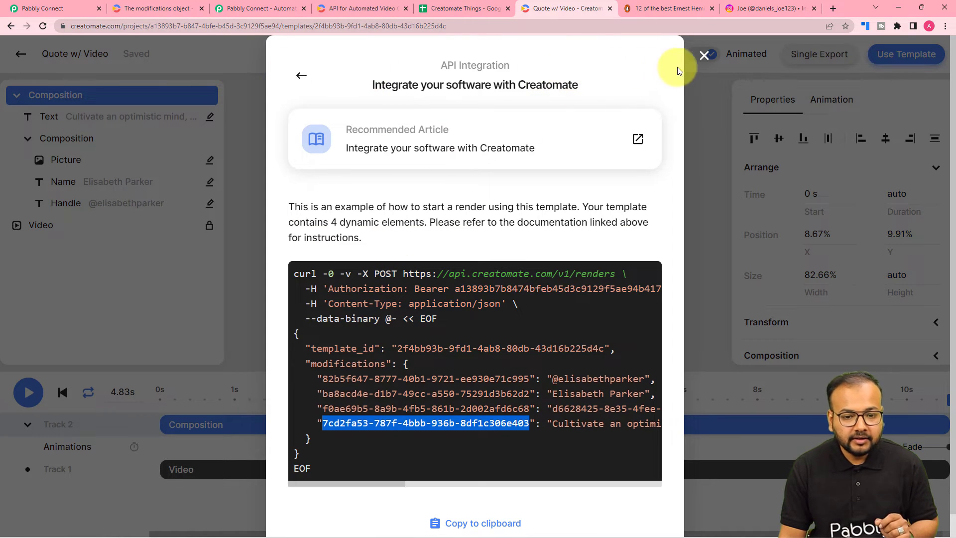
pyautogui.click(704, 57)
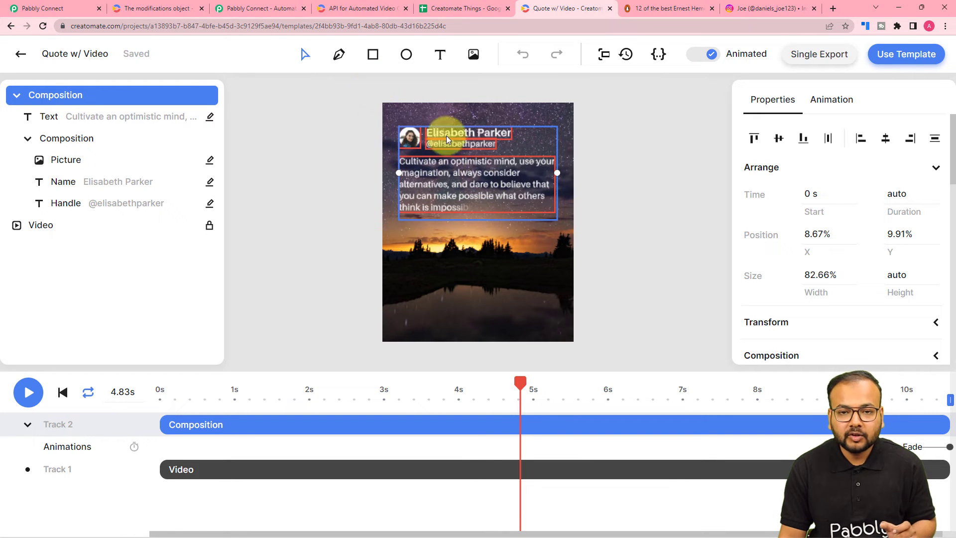
pyautogui.click(85, 7)
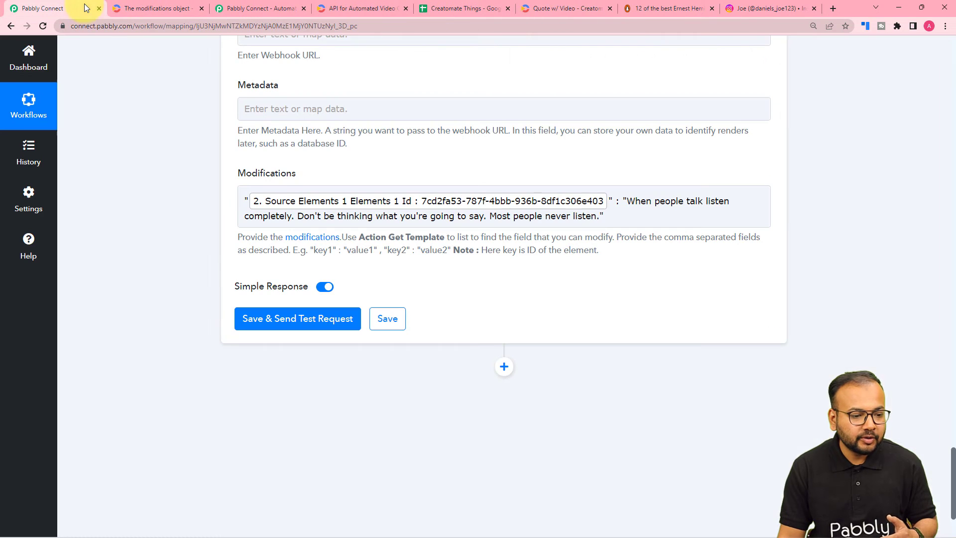
pyautogui.click(251, 325)
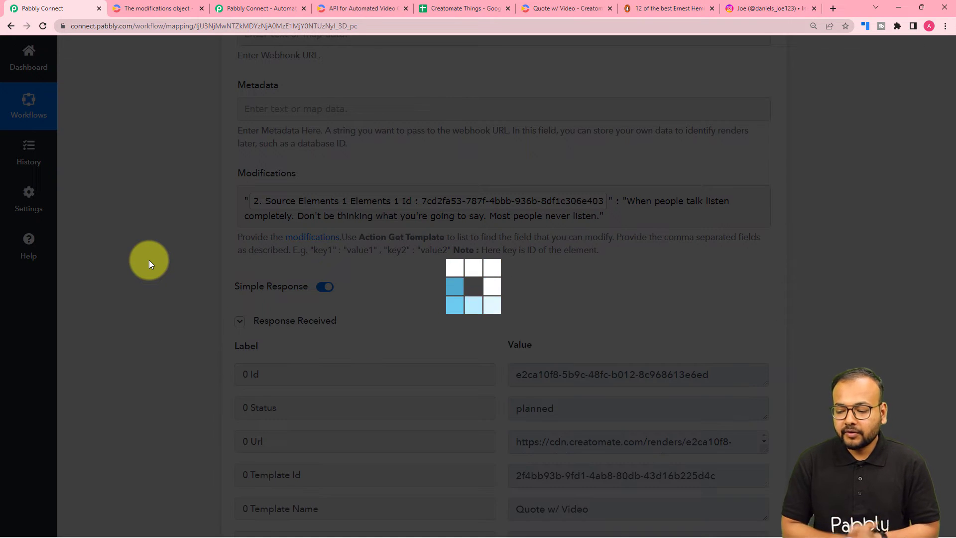
pyautogui.scroll(-6, 150, 255)
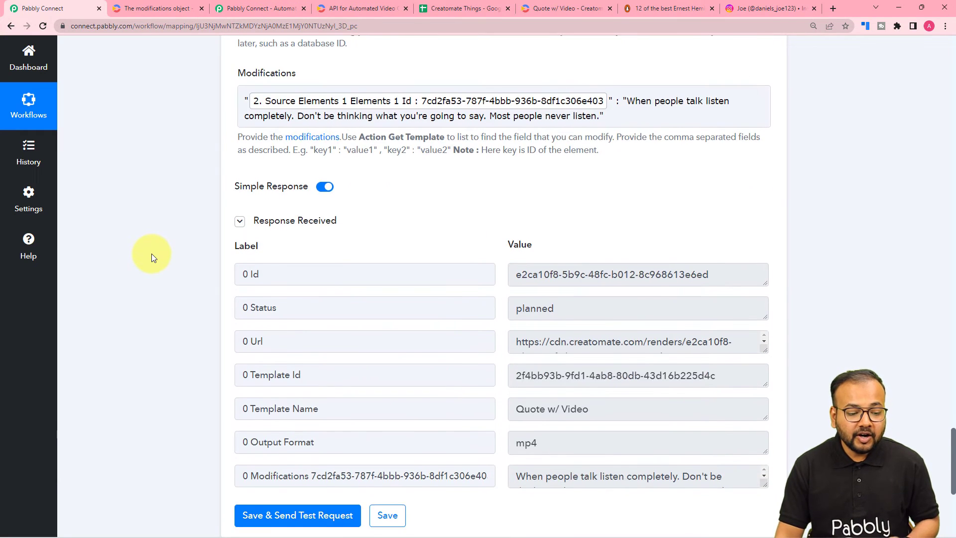
# - Enlarge the 0 Url value in the Create Single Render response and open its full video link in a new browser tab
pyautogui.moveTo(765, 151); pyautogui.dragTo(762, 209)
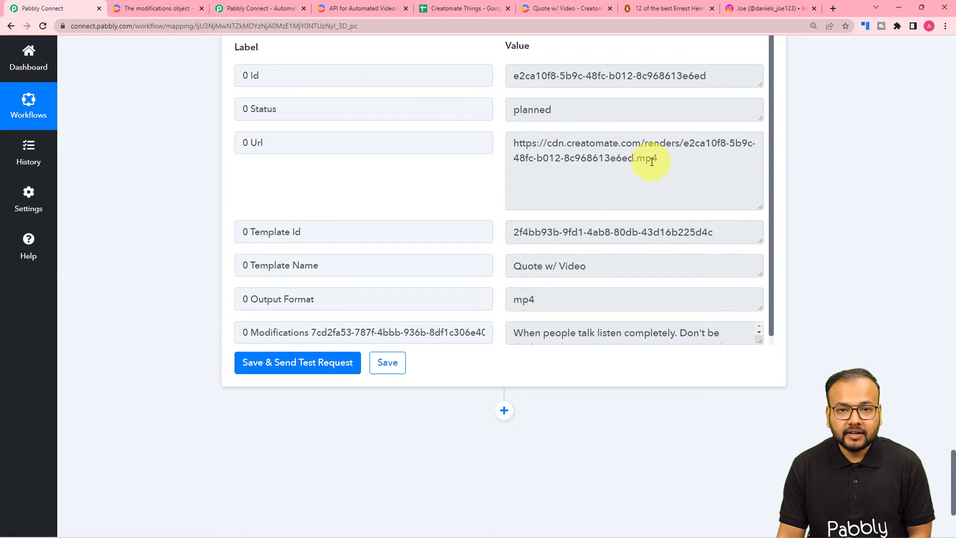
pyautogui.moveTo(660, 162); pyautogui.dragTo(516, 144)
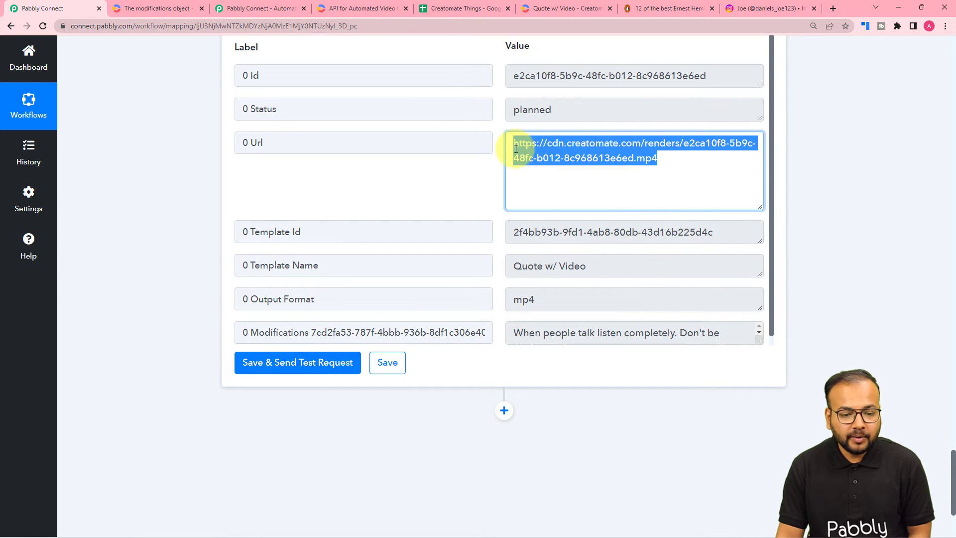
pyautogui.rightClick(529, 158)
pyautogui.click(545, 190)
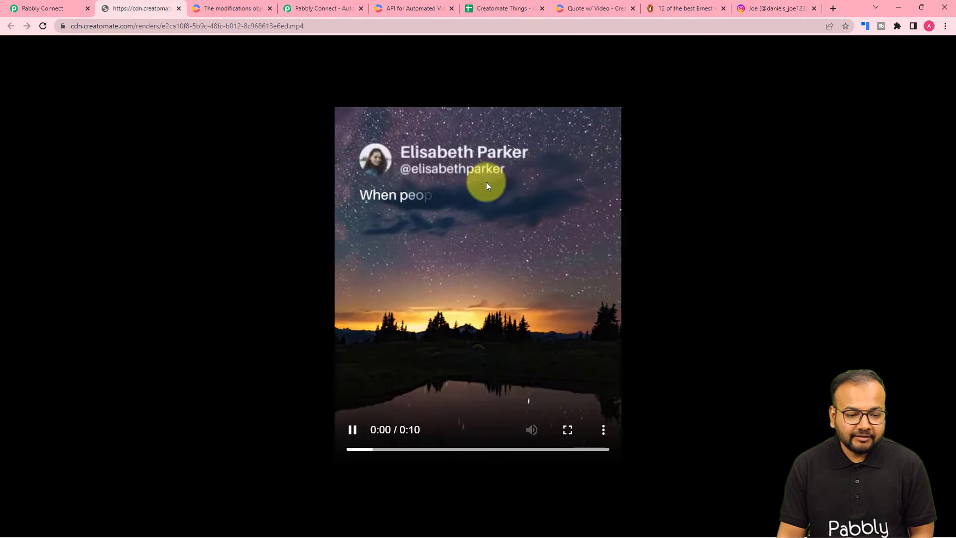
# - Play through the rendered quote video, pausing to check the animated quote text
pyautogui.click(353, 430)
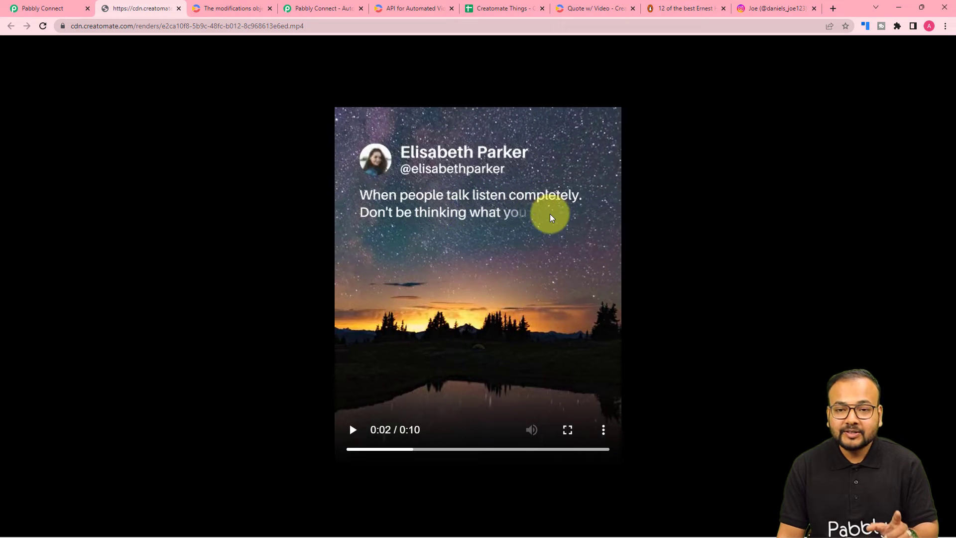
pyautogui.click(427, 274)
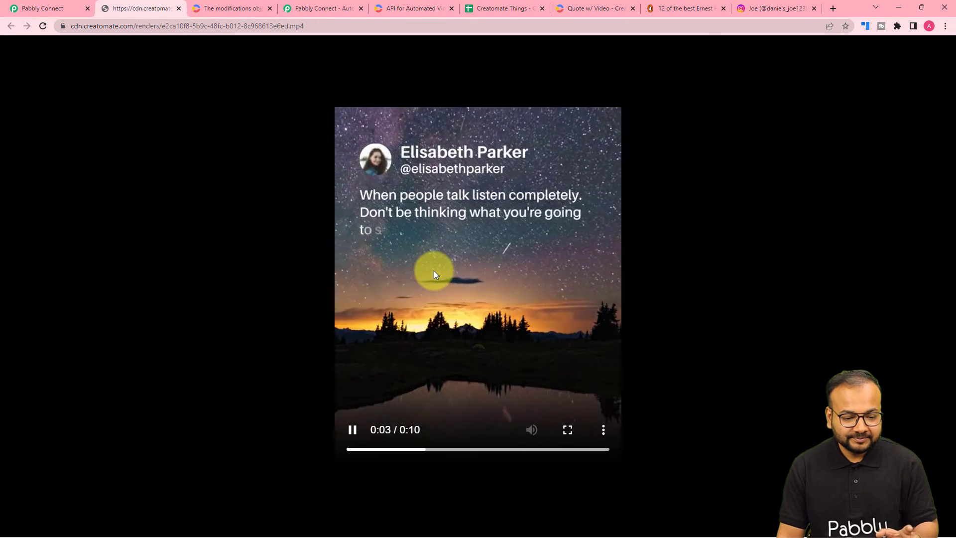
pyautogui.click(413, 314)
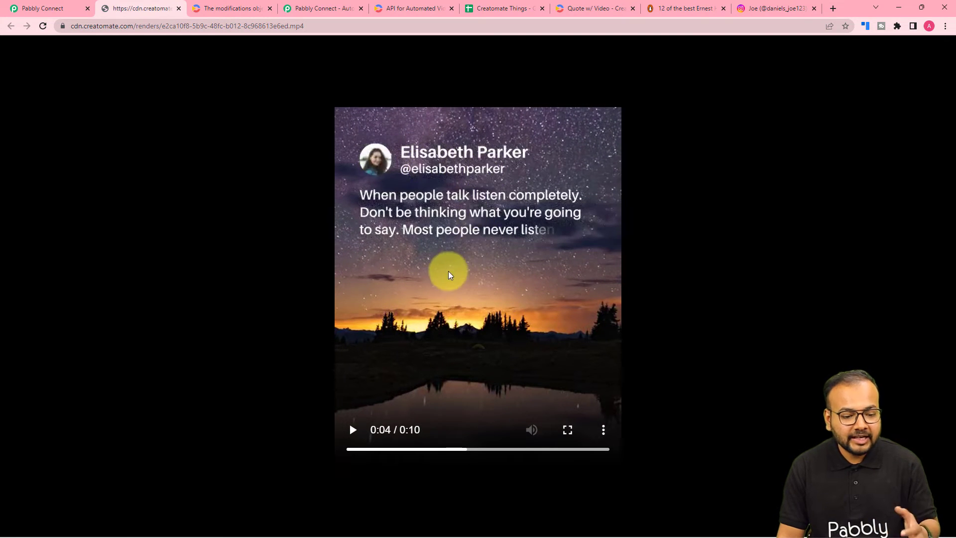
pyautogui.click(479, 275)
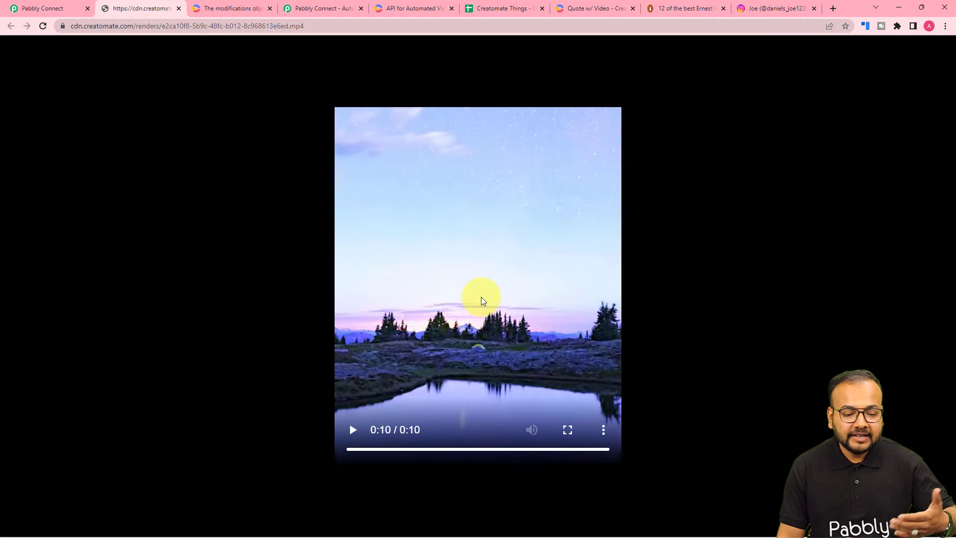
pyautogui.click(423, 241)
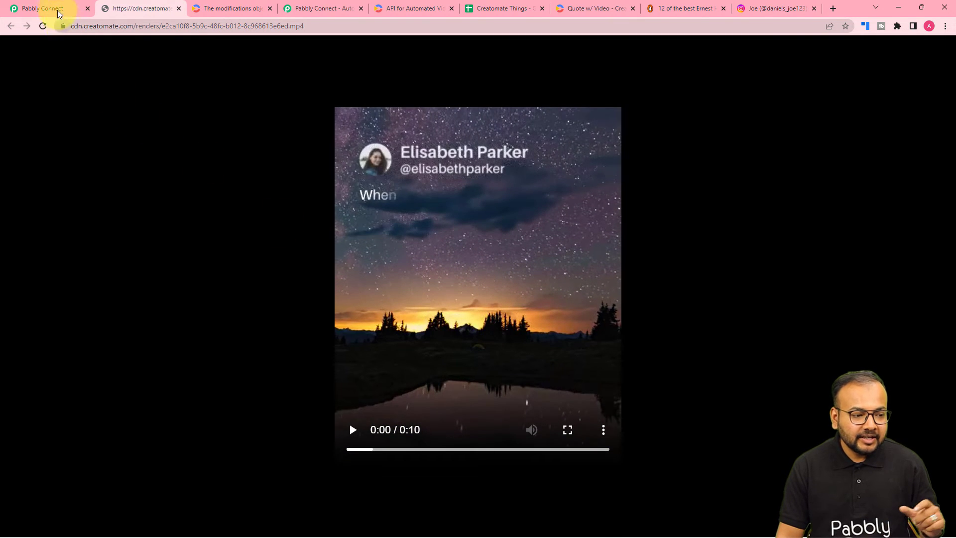
# - Return to the Pabbly Connect workflow and add a Delay by Pabbly action after the Create Single Render step
pyautogui.click(47, 9)
pyautogui.scroll(1, 191, 238)
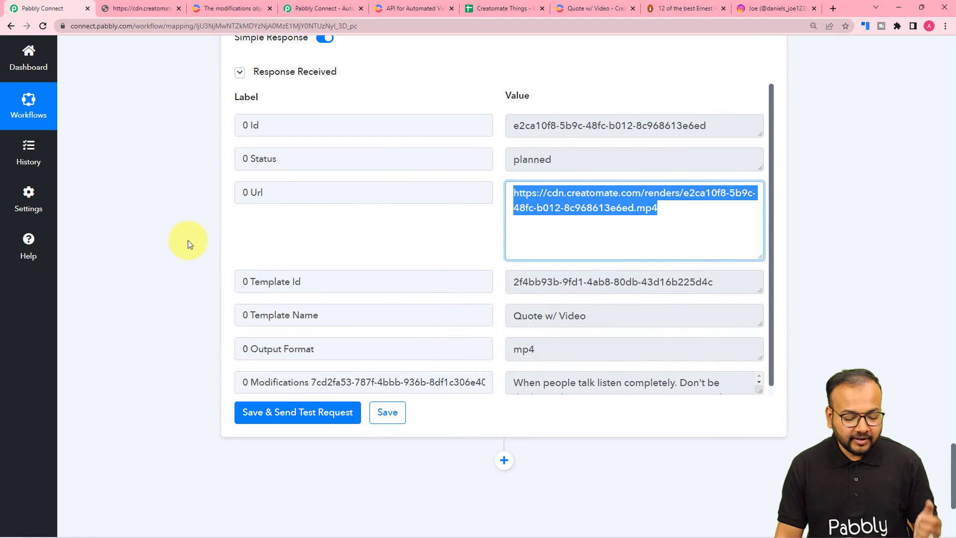
pyautogui.scroll(-2, 187, 240)
pyautogui.scroll(-2, 188, 240)
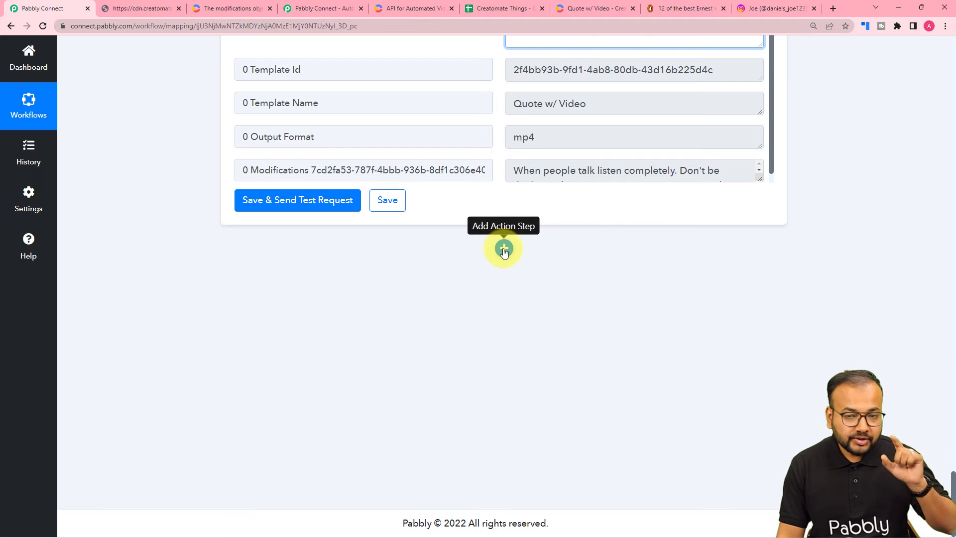
pyautogui.scroll(1, 502, 222)
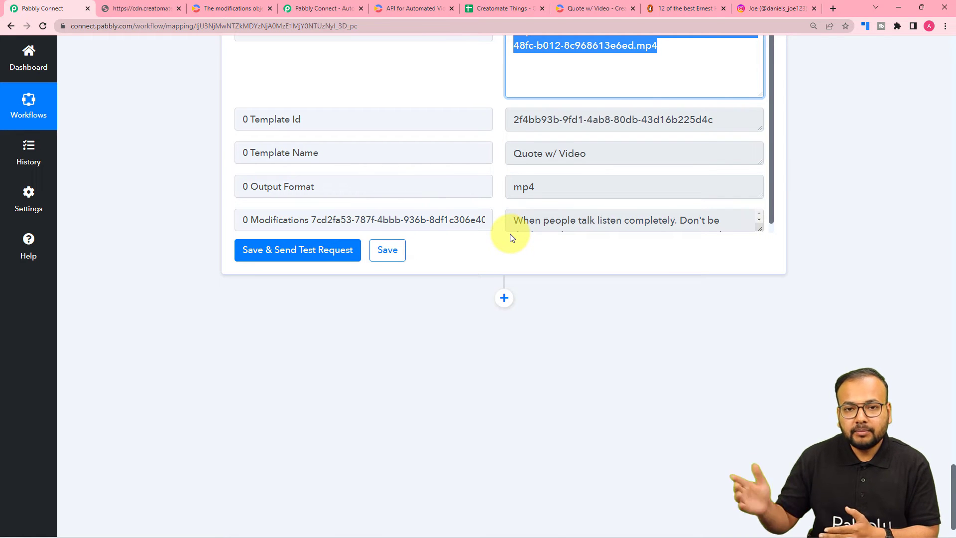
pyautogui.click(503, 299)
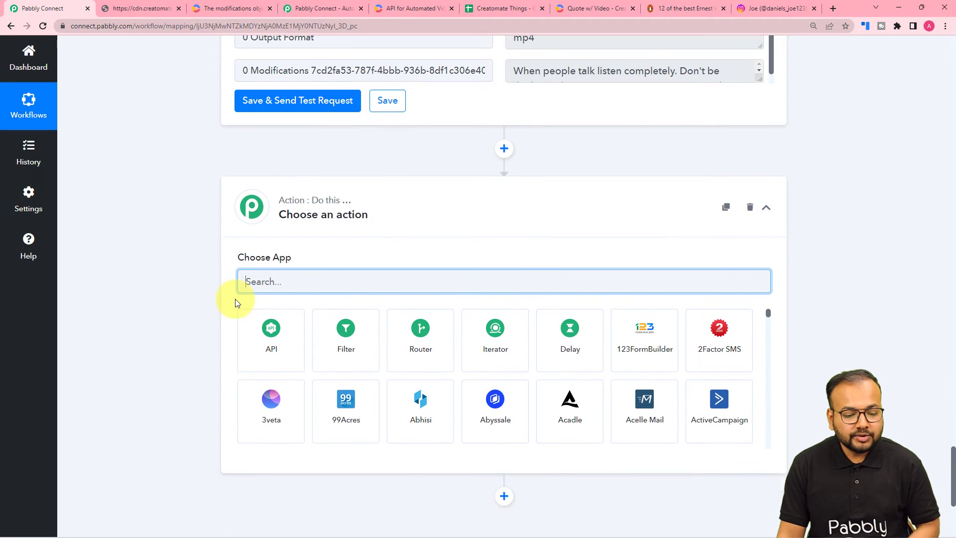
pyautogui.click(569, 362)
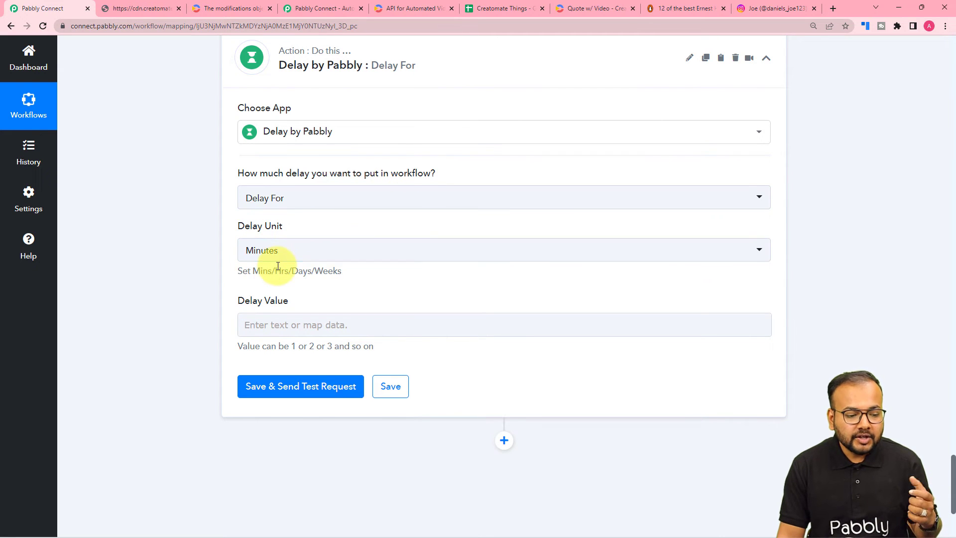
# - Set the delay unit to Minutes and the delay value to 4, then save and test the delay step
pyautogui.scroll(-2, 273, 264)
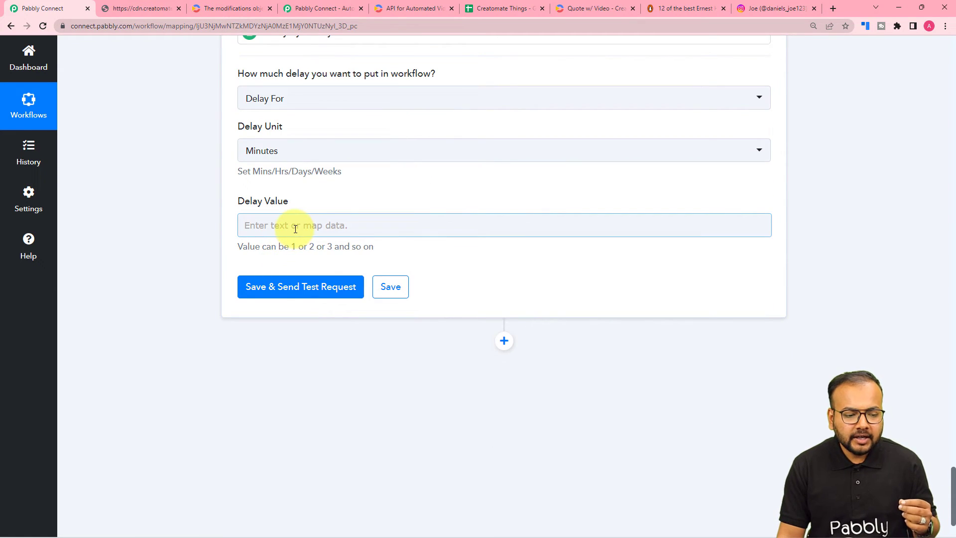
pyautogui.click(287, 157)
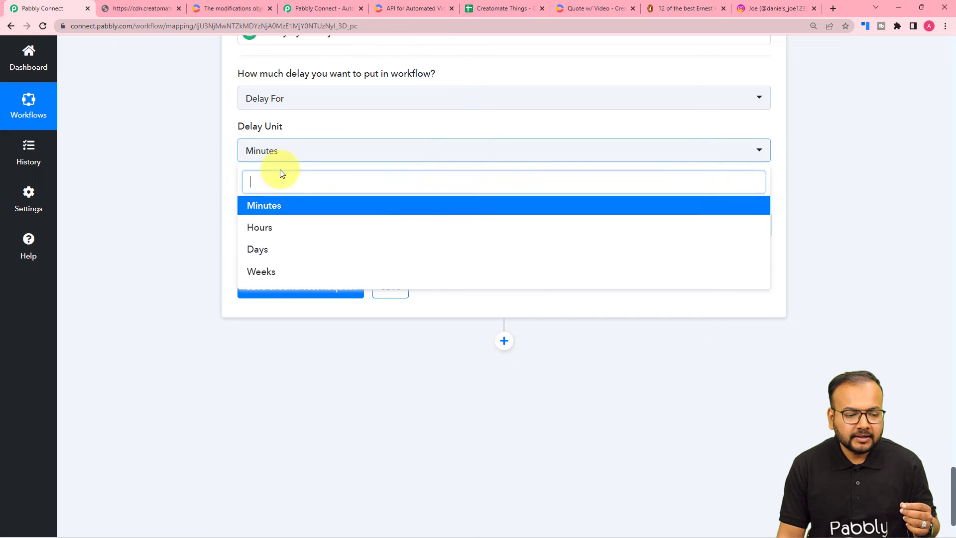
pyautogui.click(274, 207)
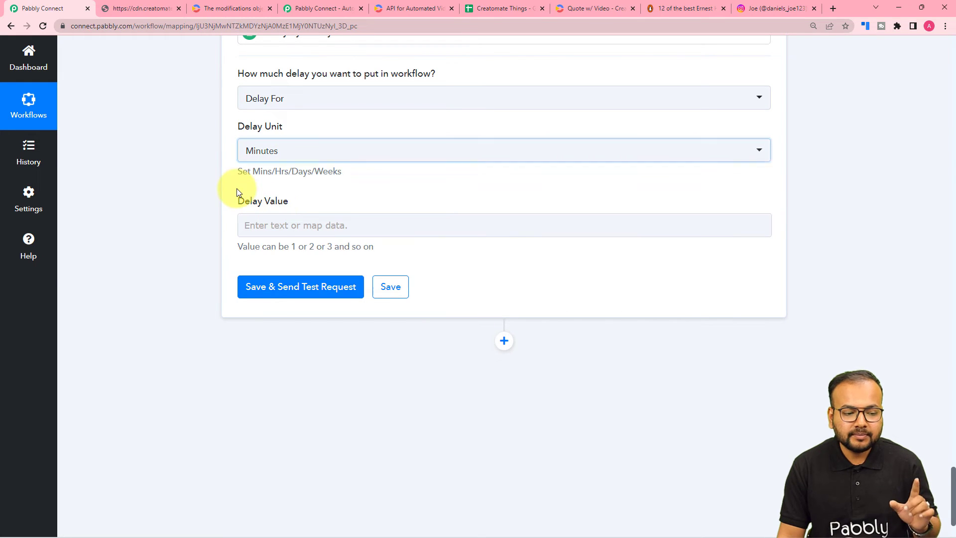
pyautogui.click(271, 227)
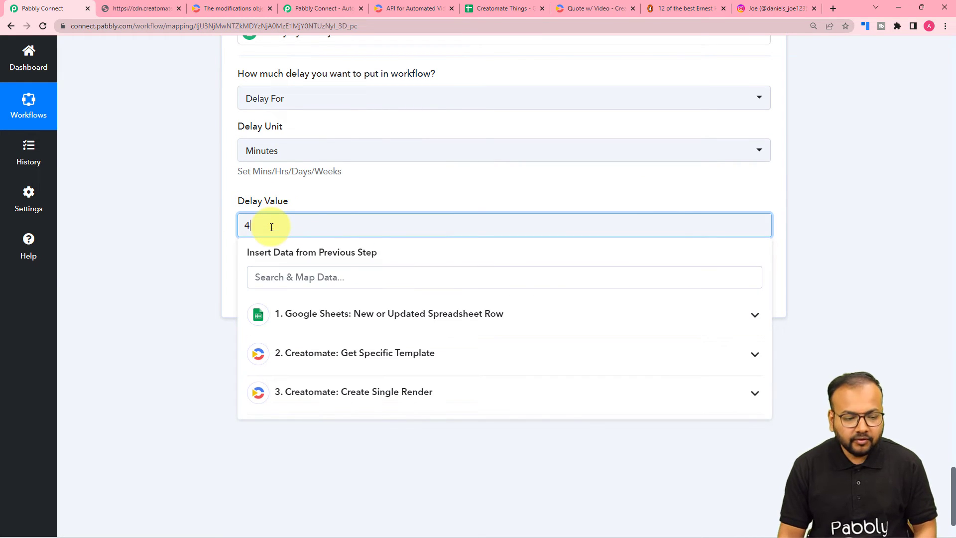
pyautogui.click(307, 205)
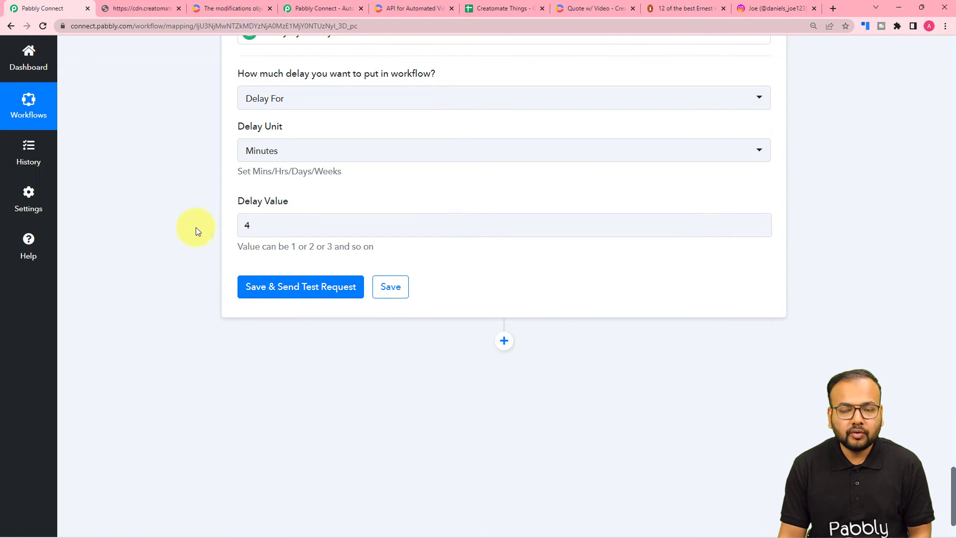
pyautogui.click(252, 292)
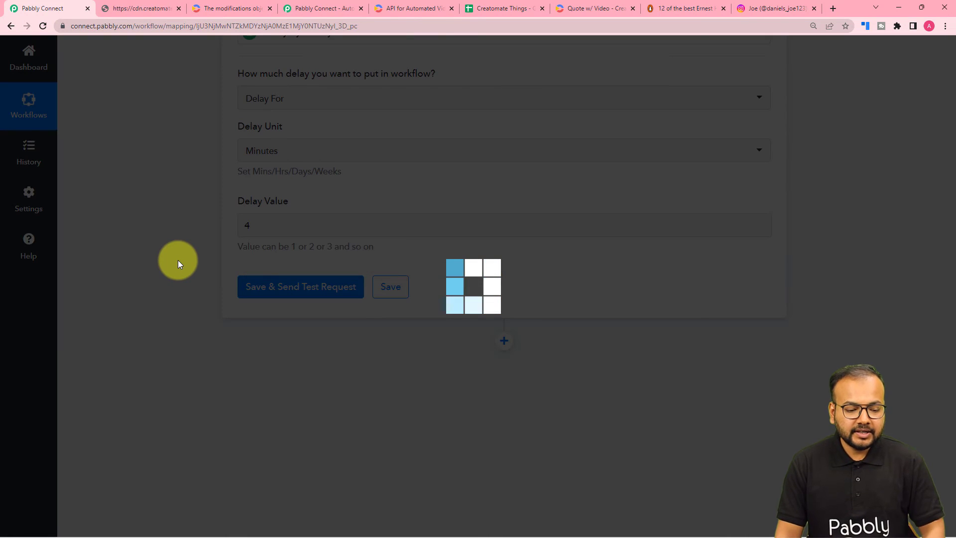
pyautogui.scroll(-1, 178, 260)
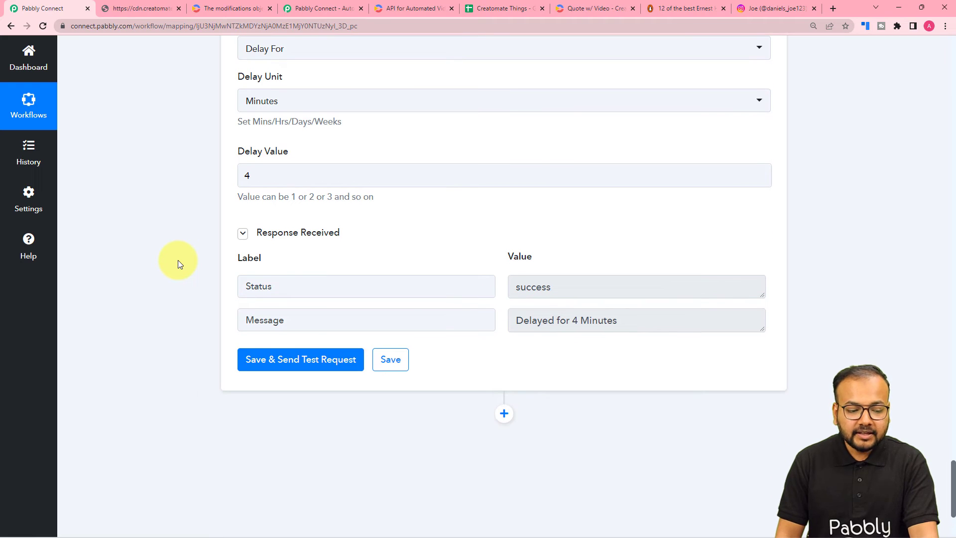
pyautogui.scroll(-1, 178, 260)
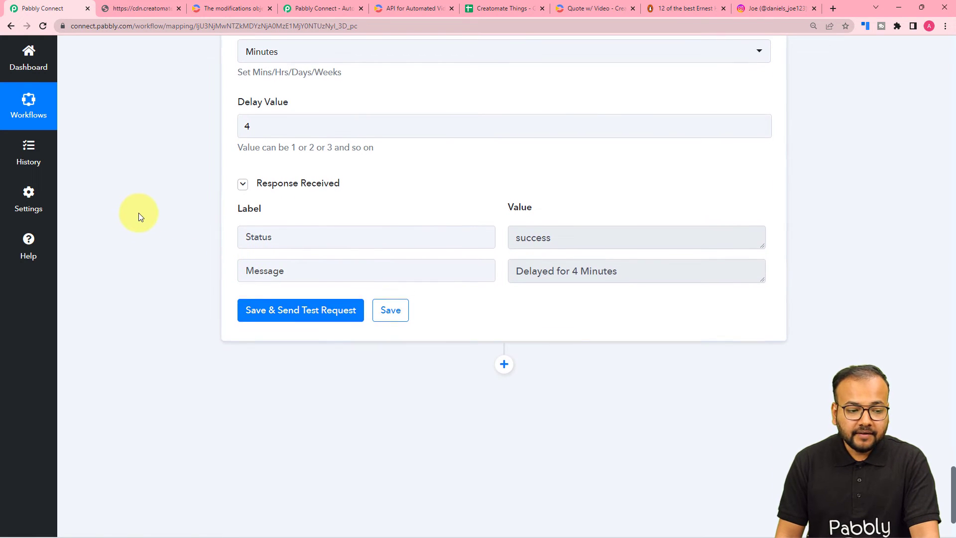
pyautogui.scroll(9, 138, 213)
pyautogui.scroll(-9, 135, 208)
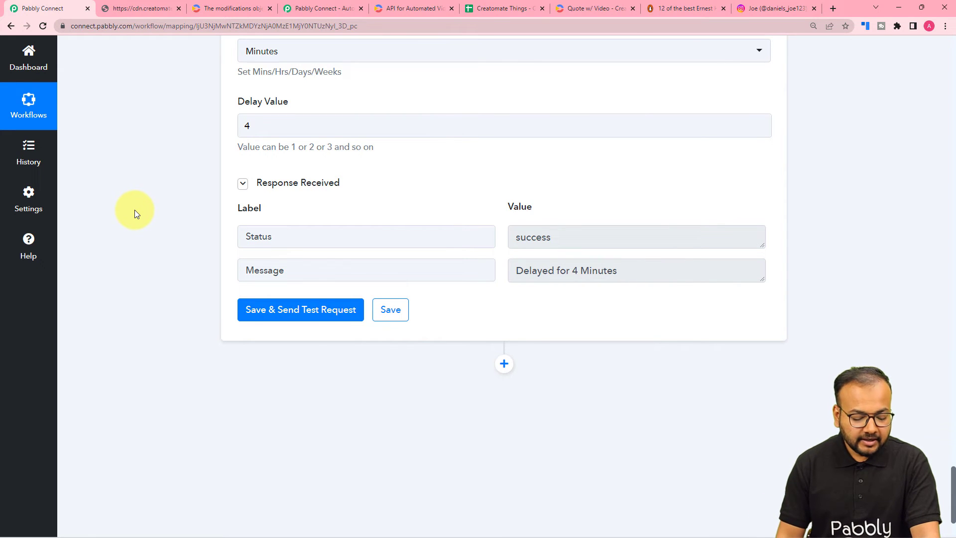
# - Add an Instagram for Business action after the delay step with Create Reel Video as the action event
pyautogui.scroll(-3, 135, 210)
pyautogui.click(505, 249)
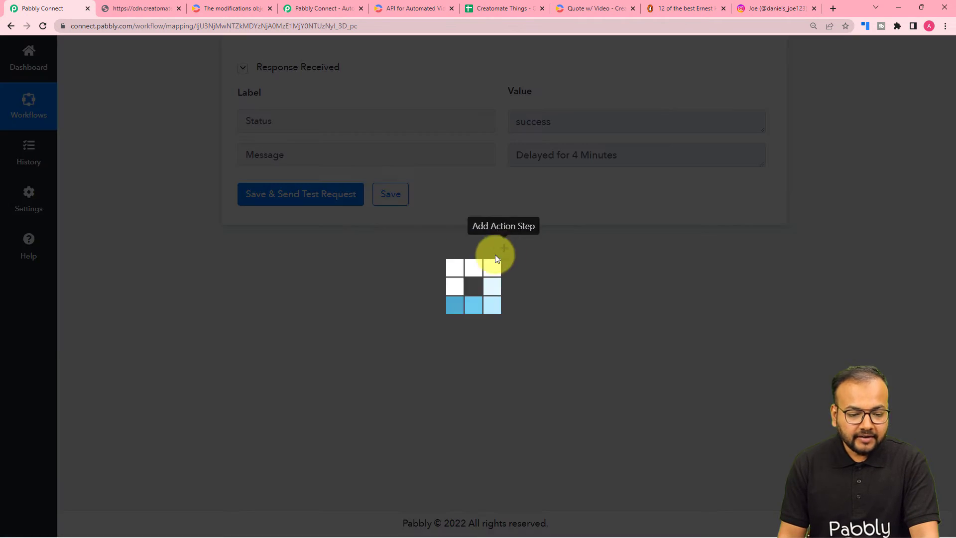
pyautogui.scroll(-2, 196, 240)
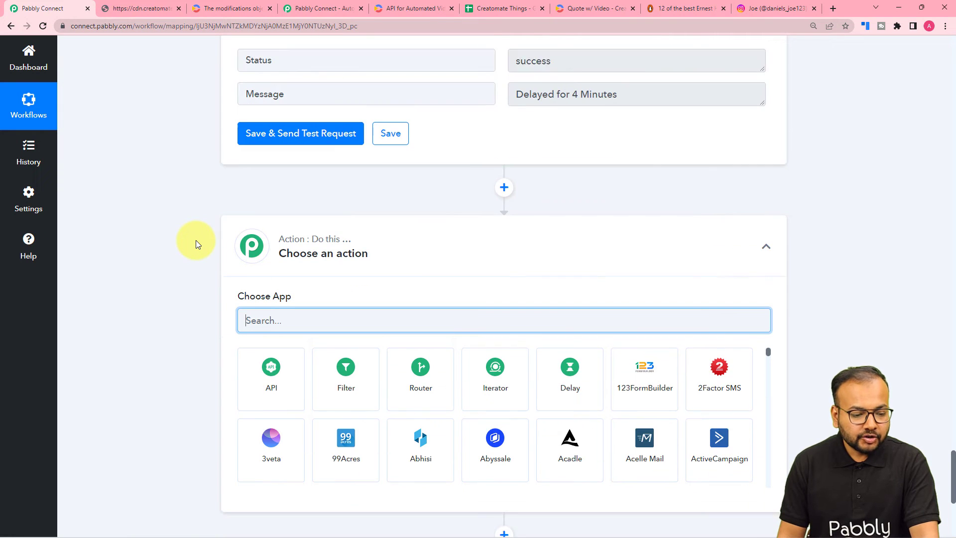
pyautogui.write('inst')
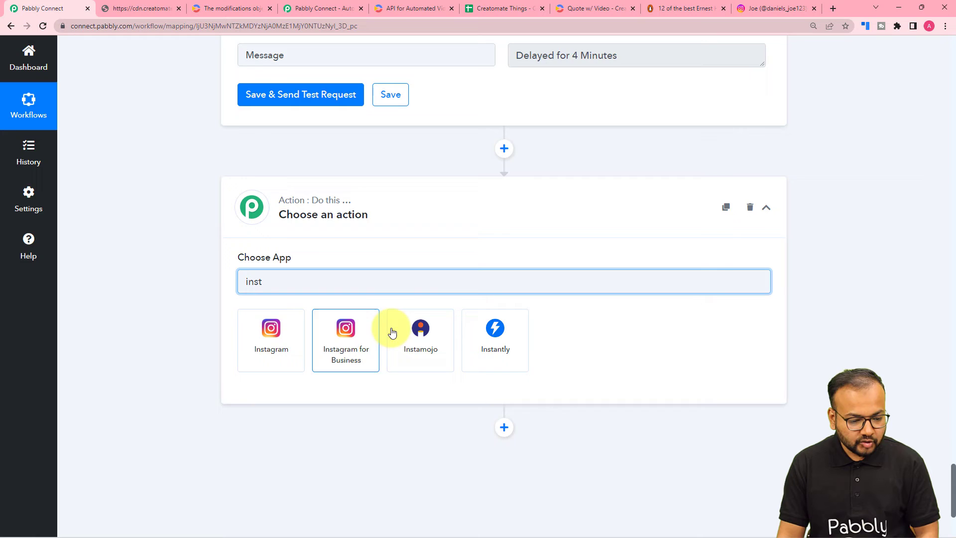
pyautogui.click(347, 333)
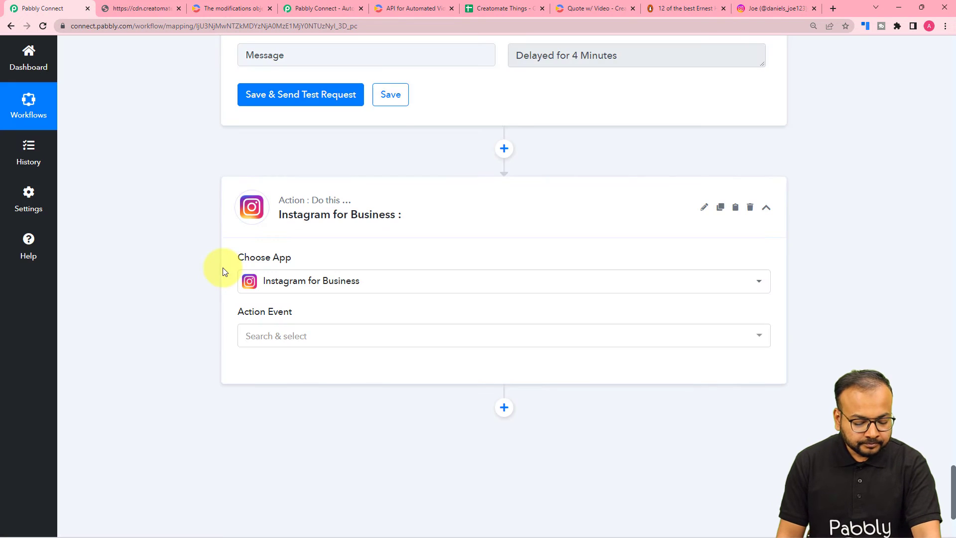
pyautogui.scroll(-2, 223, 272)
pyautogui.click(277, 235)
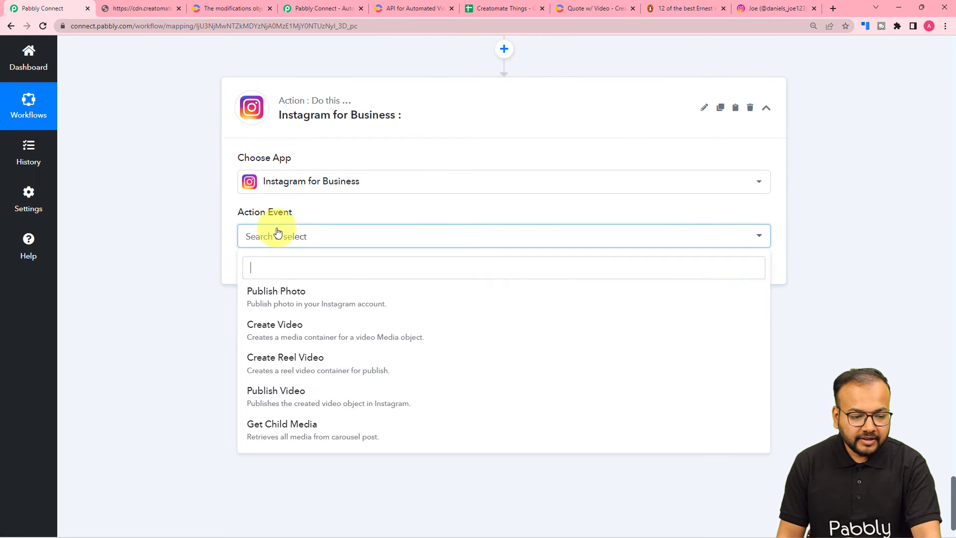
pyautogui.click(269, 368)
# - Connect the Create Reel Video action to Instagram for Business through a new connection
pyautogui.click(251, 274)
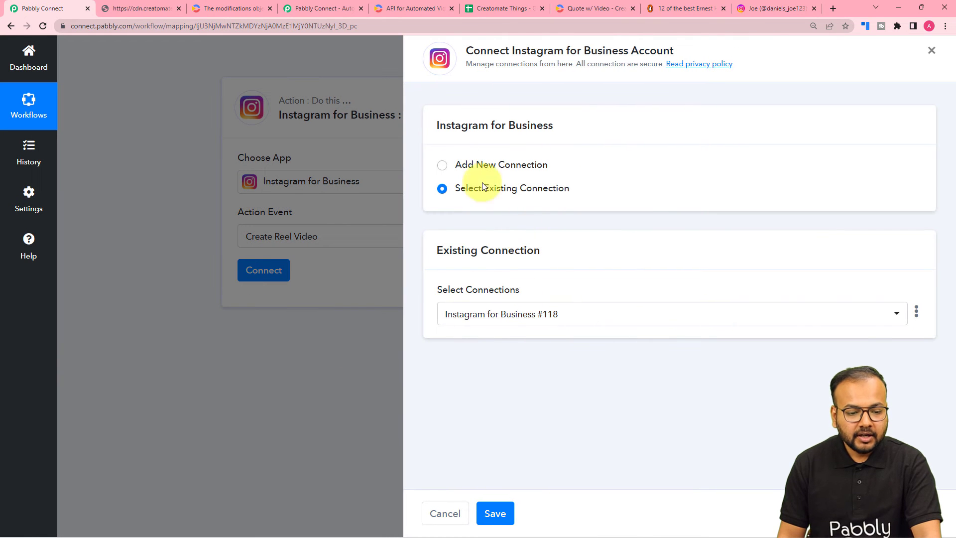
pyautogui.click(442, 166)
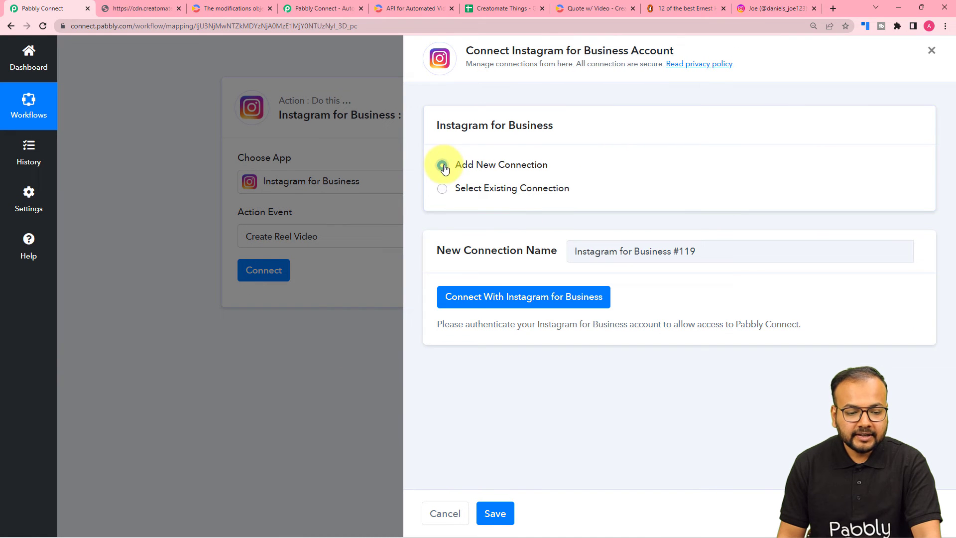
pyautogui.click(488, 302)
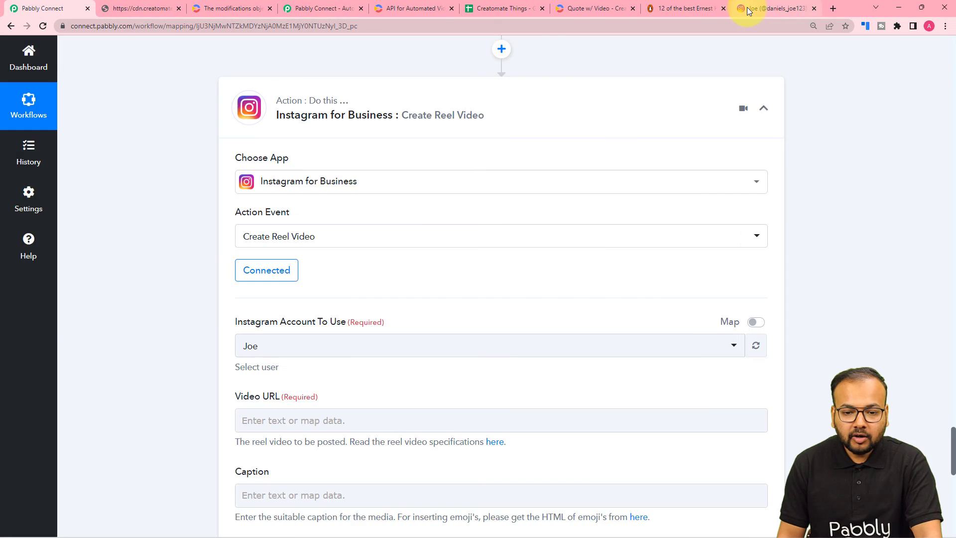
# - Compare the Instagram Account To Use selection with the profile open in Instagram, then return to the Pabbly Connect workflow
pyautogui.click(749, 10)
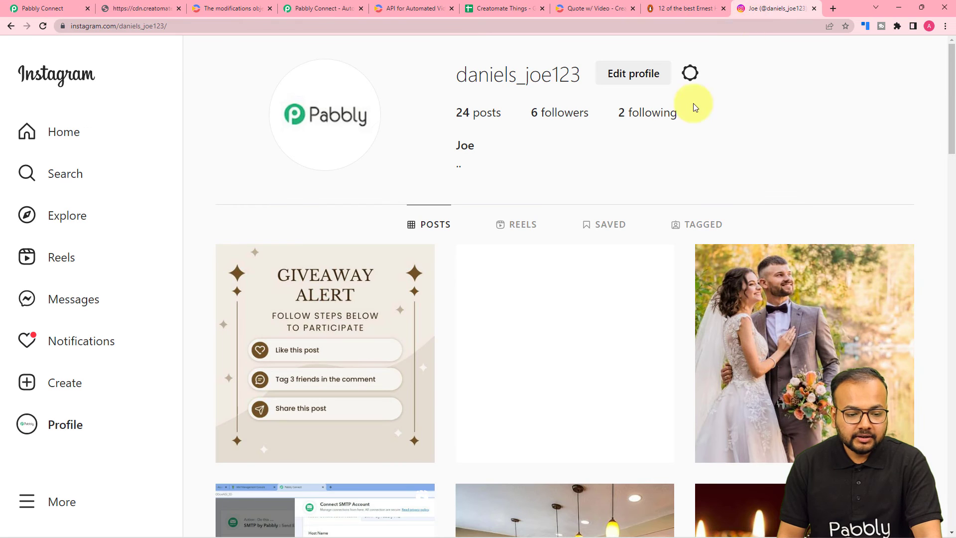
pyautogui.click(58, 12)
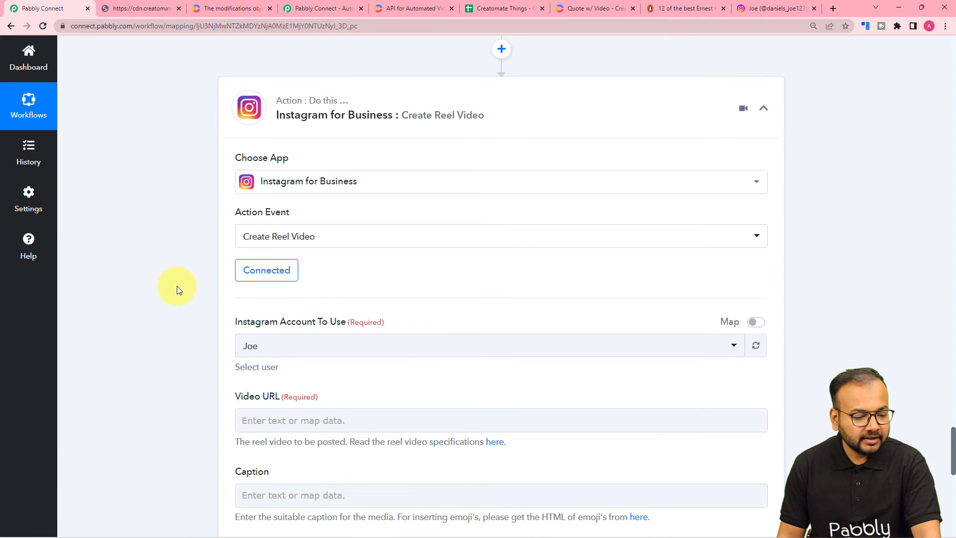
pyautogui.scroll(-3, 177, 286)
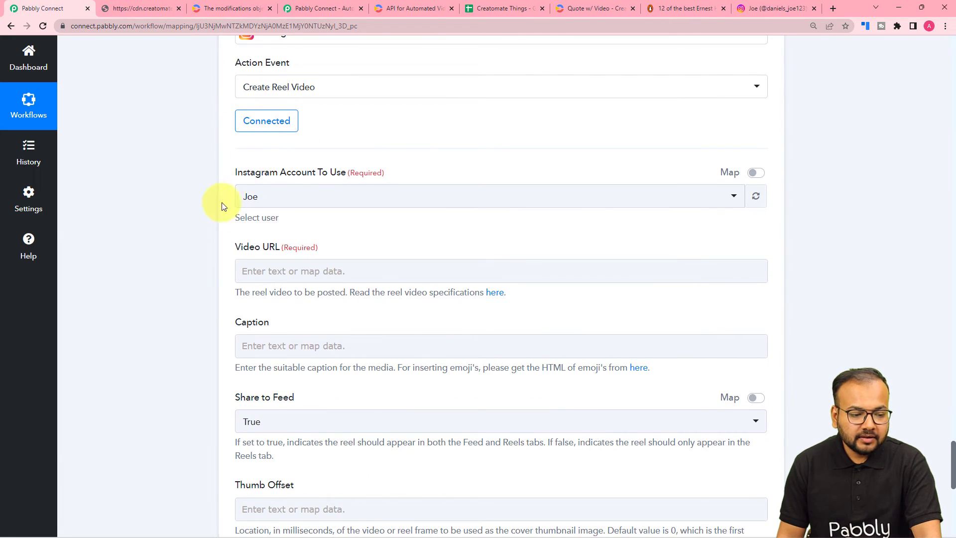
pyautogui.click(749, 10)
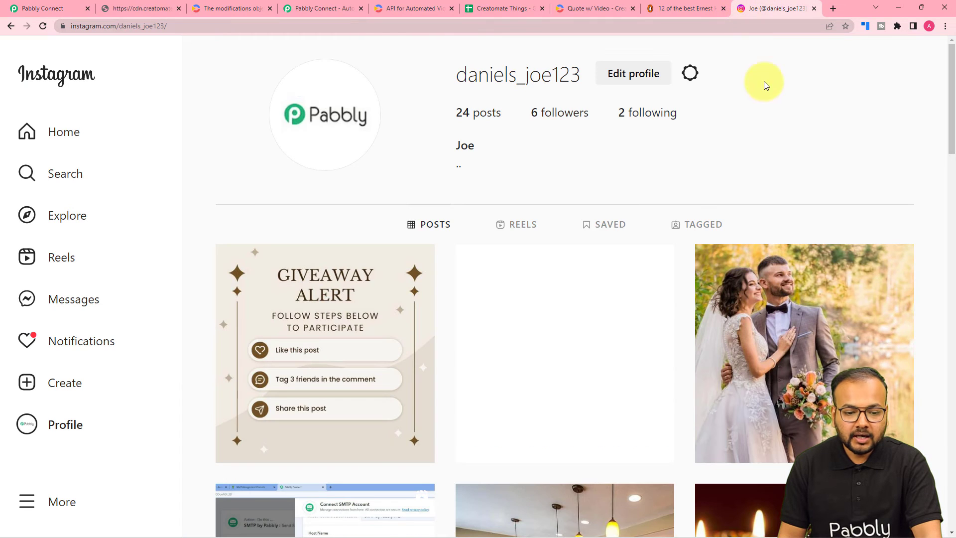
pyautogui.click(50, 8)
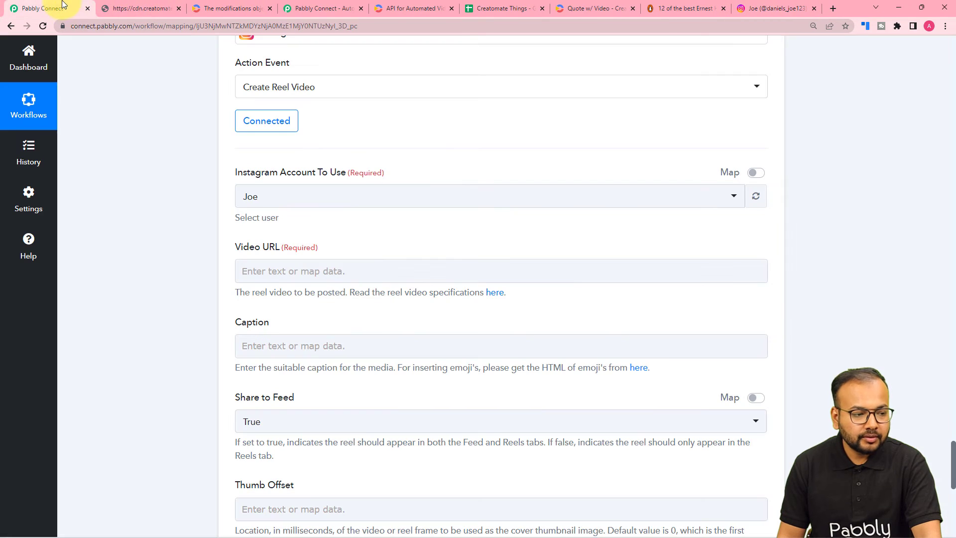
# - Map the Create Reel Video action's Video URL to the 0 Url value from the Creatomate Create Single Render step
pyautogui.scroll(-2, 204, 223)
pyautogui.click(239, 174)
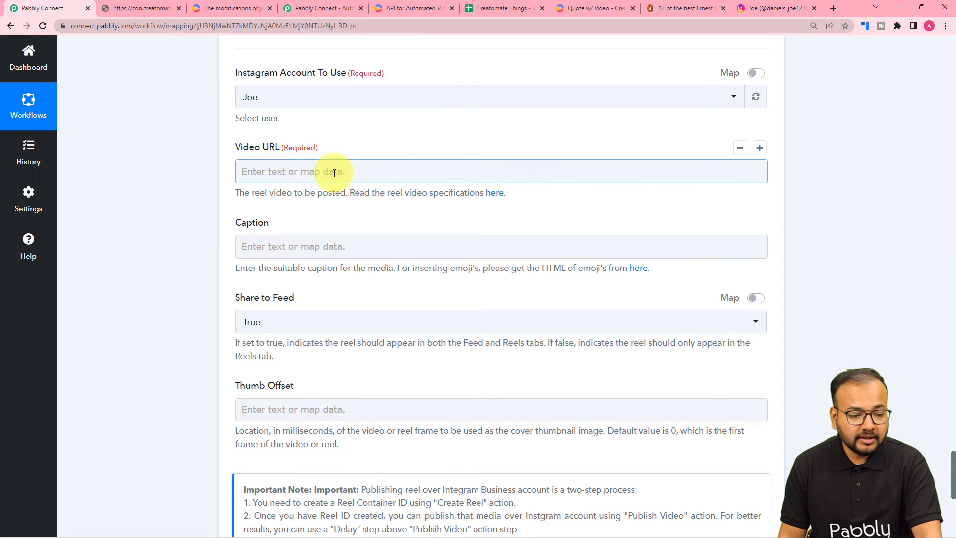
pyautogui.scroll(10, 194, 160)
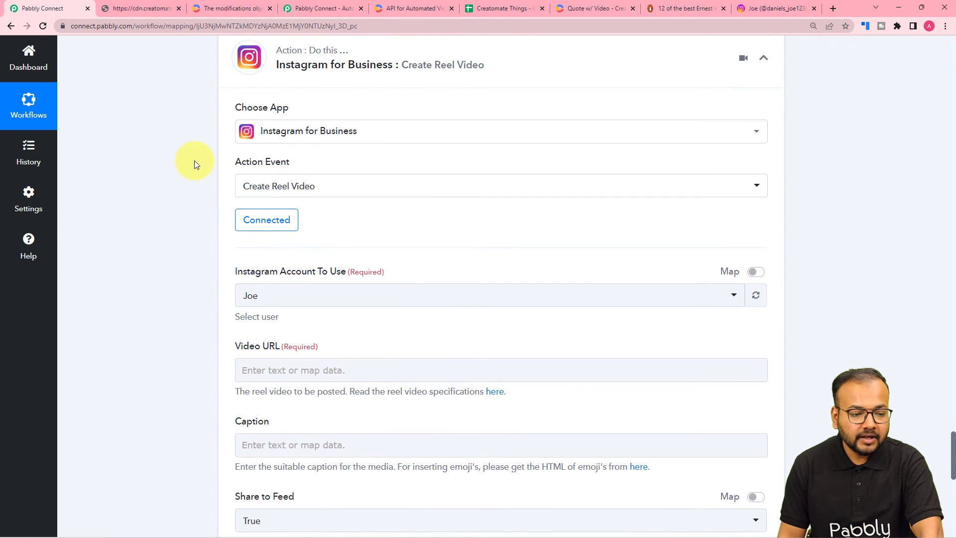
pyautogui.scroll(15, 194, 160)
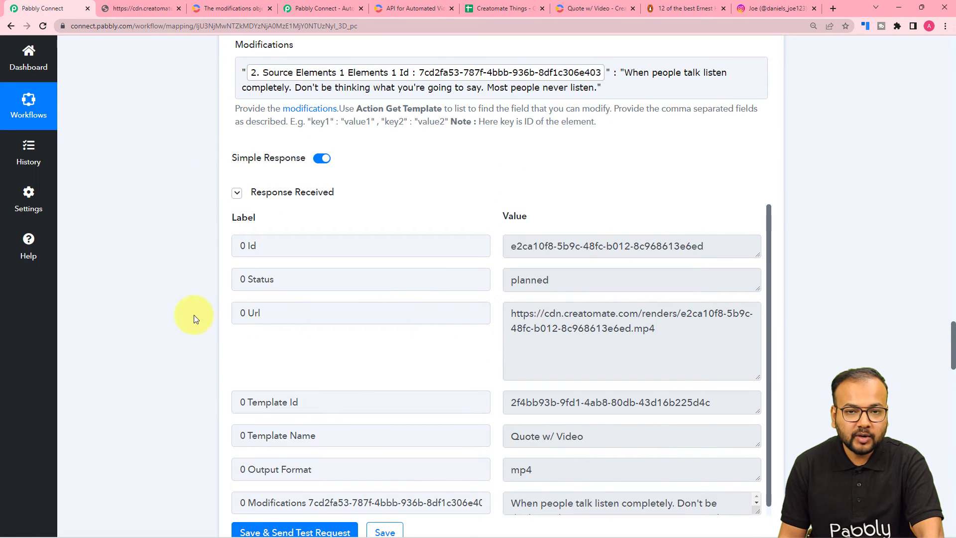
pyautogui.scroll(-20, 154, 305)
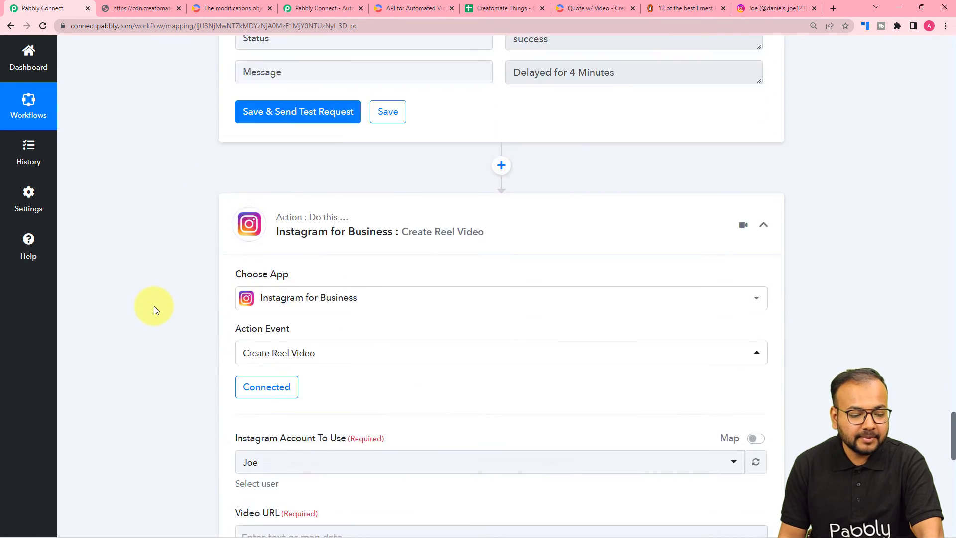
pyautogui.scroll(-7, 153, 306)
pyautogui.click(294, 172)
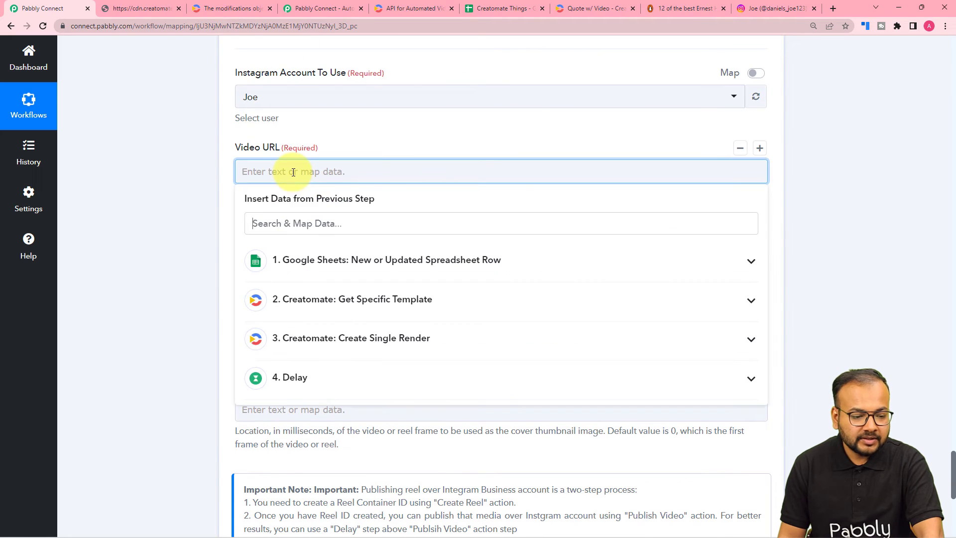
pyautogui.click(310, 345)
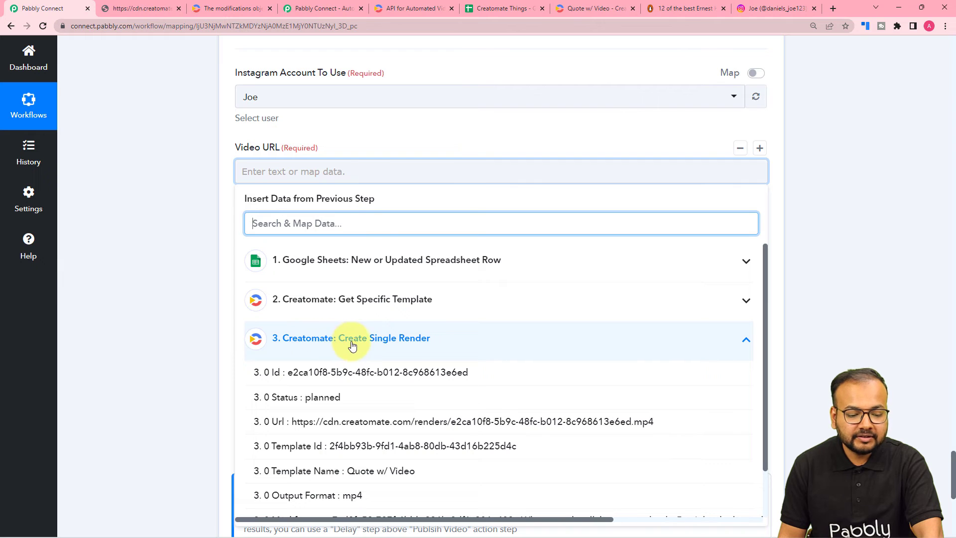
pyautogui.click(269, 421)
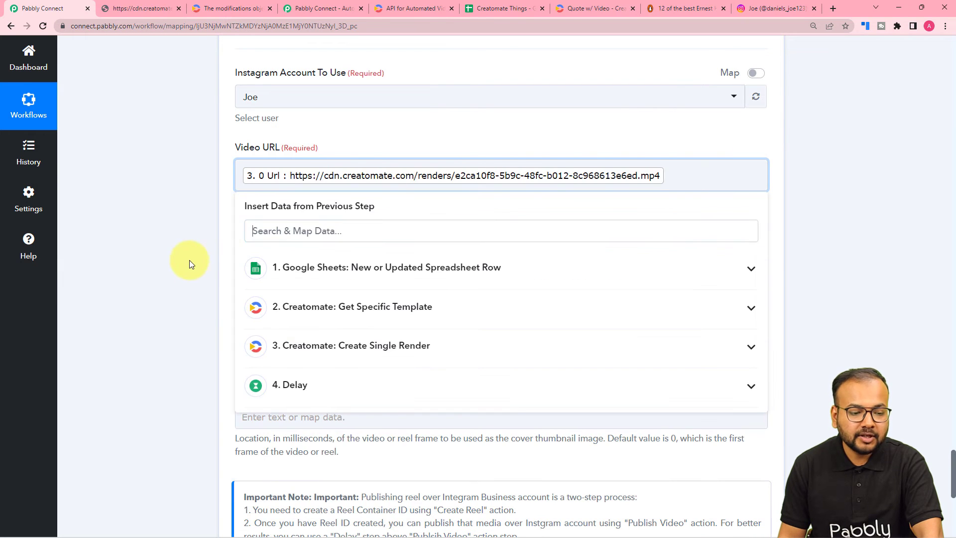
pyautogui.click(186, 259)
# - Map the reel's Caption to the Reel Caption value from the Google Sheets New or Updated Spreadsheet Row step
pyautogui.scroll(-2, 187, 227)
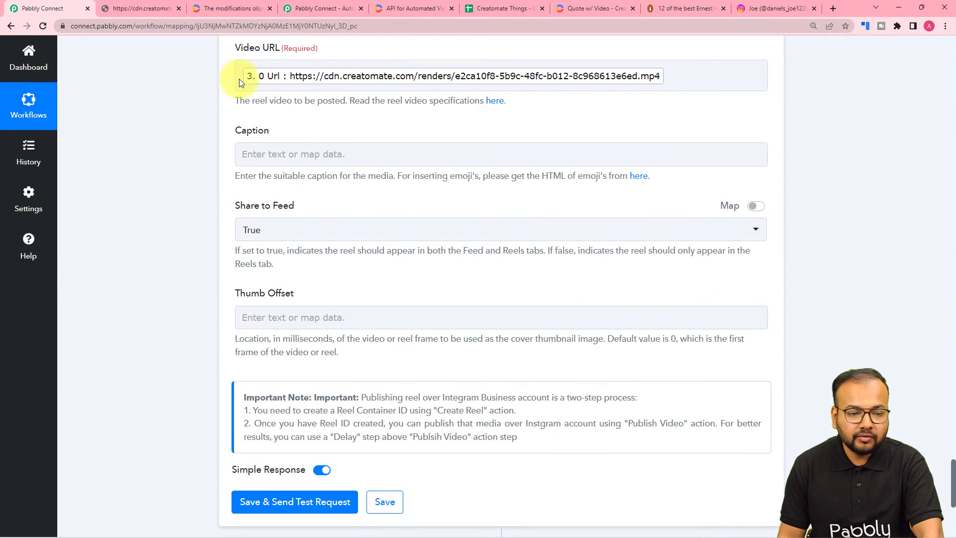
pyautogui.scroll(-2, 190, 135)
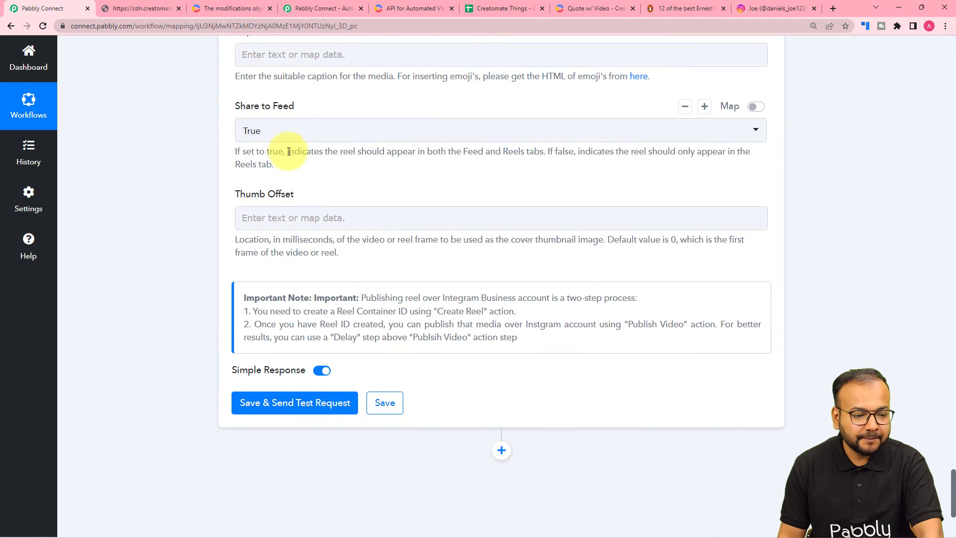
pyautogui.scroll(1, 269, 135)
pyautogui.click(273, 105)
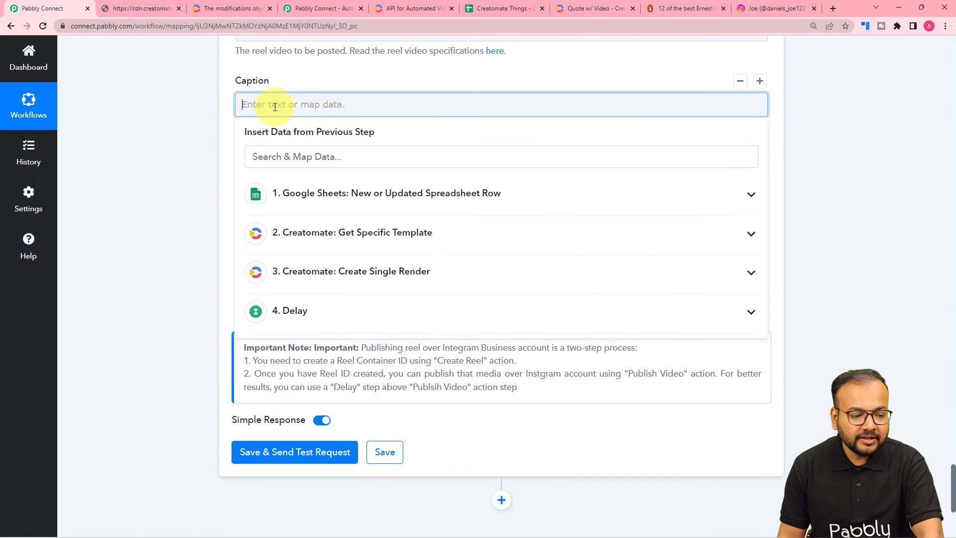
pyautogui.click(376, 200)
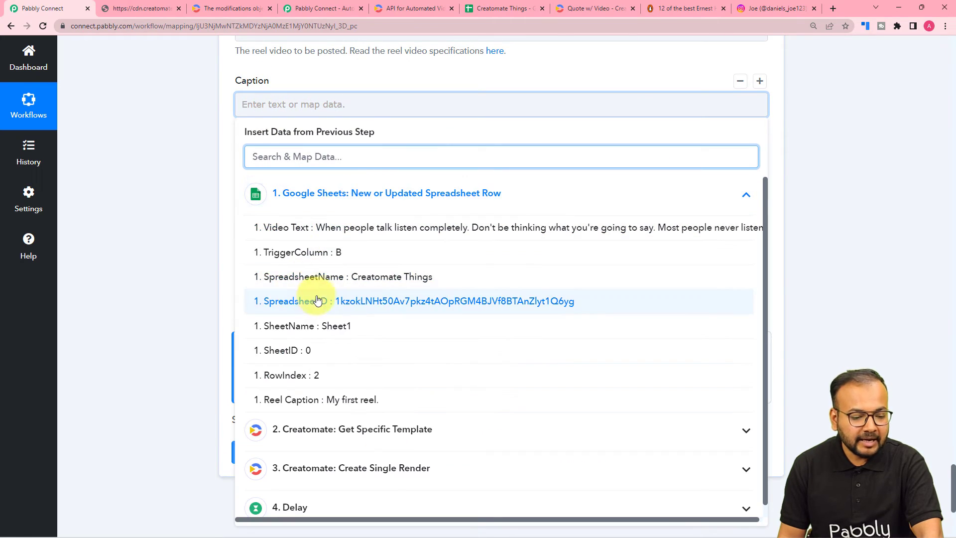
pyautogui.click(338, 400)
pyautogui.click(177, 194)
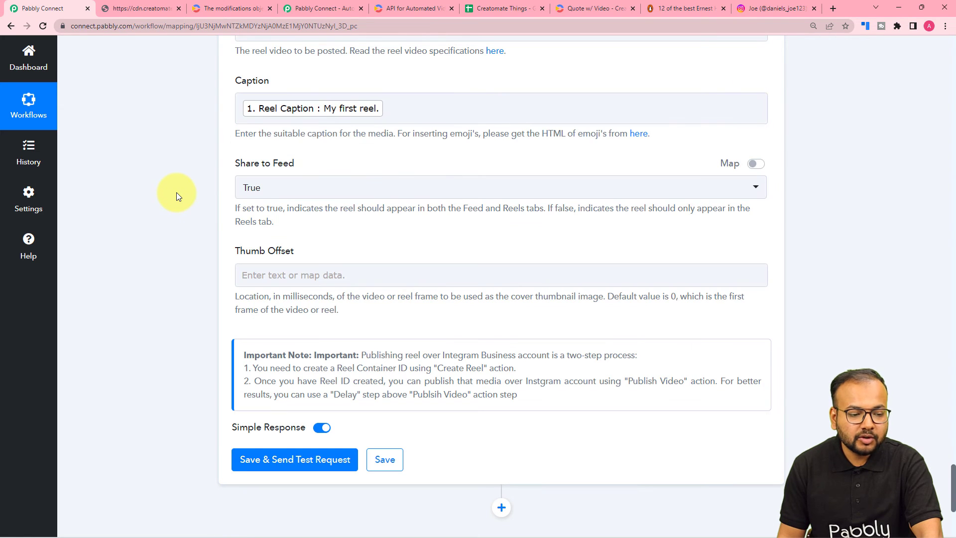
# - Save the Create Reel Video action with Share to Feed at True and send its test request
pyautogui.scroll(-2, 176, 194)
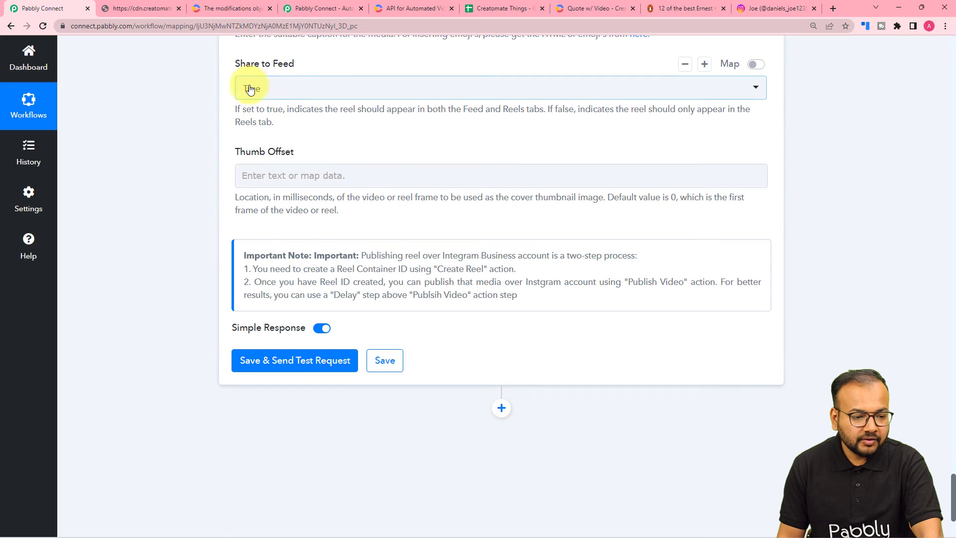
pyautogui.scroll(-3, 198, 130)
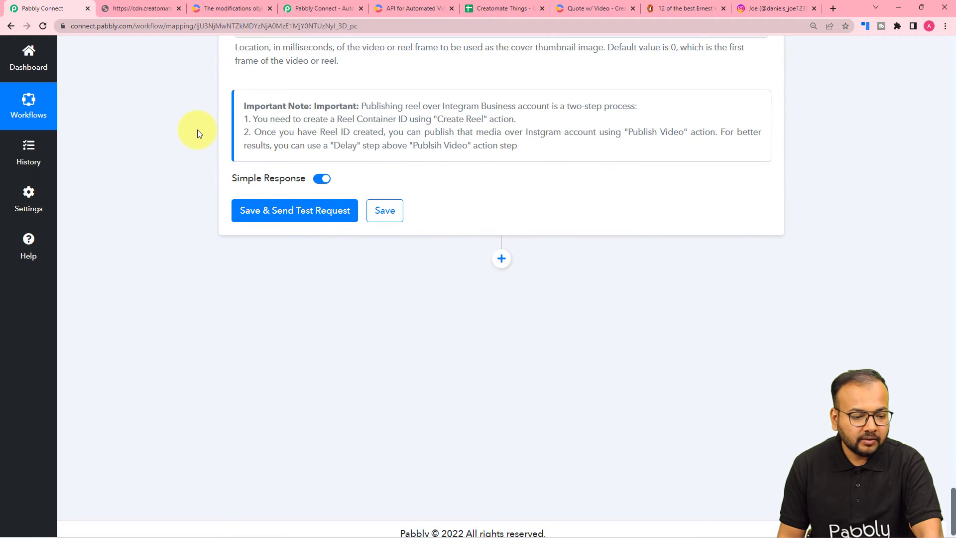
pyautogui.click(252, 214)
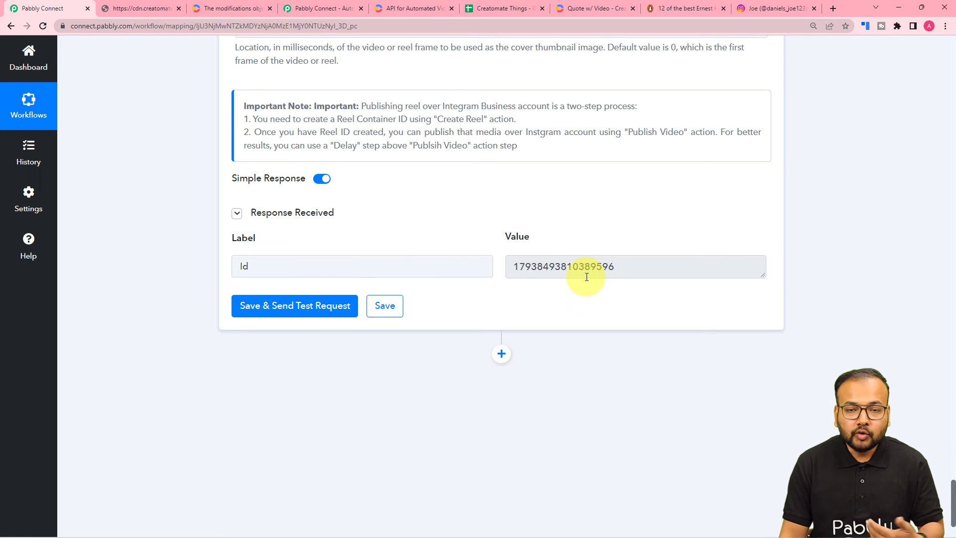
# - Add another Instagram for Business action after Create Reel Video, with Publish Video as the action event
pyautogui.click(501, 353)
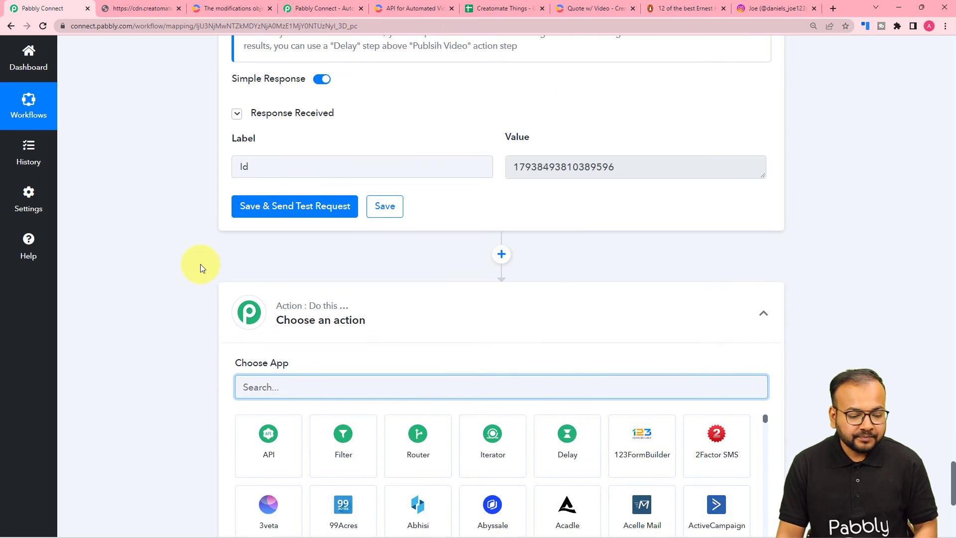
pyautogui.write('inst')
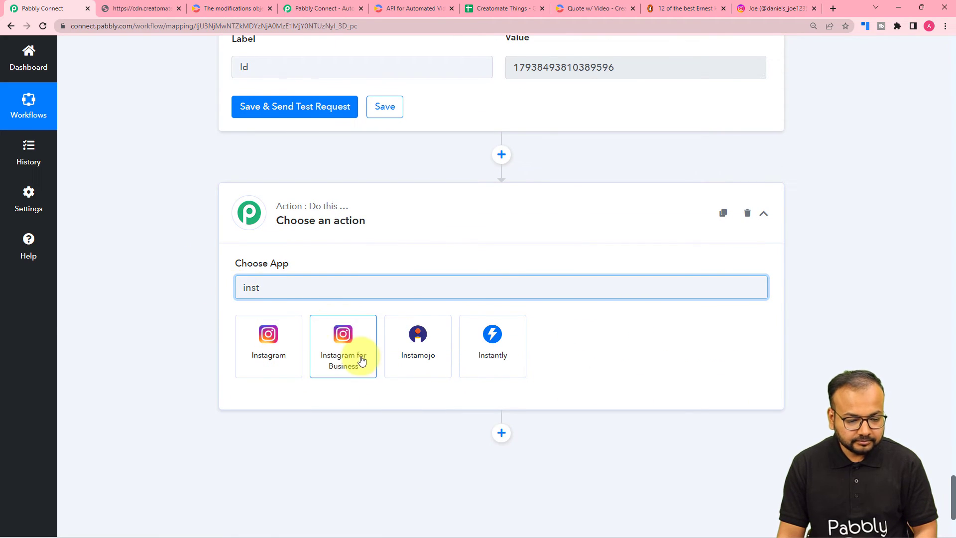
pyautogui.click(359, 357)
pyautogui.scroll(-3, 163, 249)
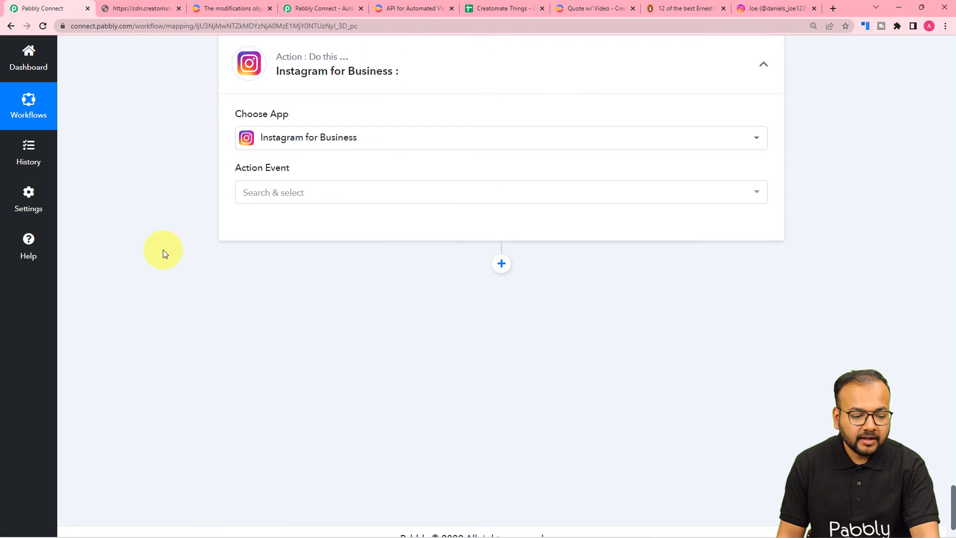
pyautogui.click(255, 197)
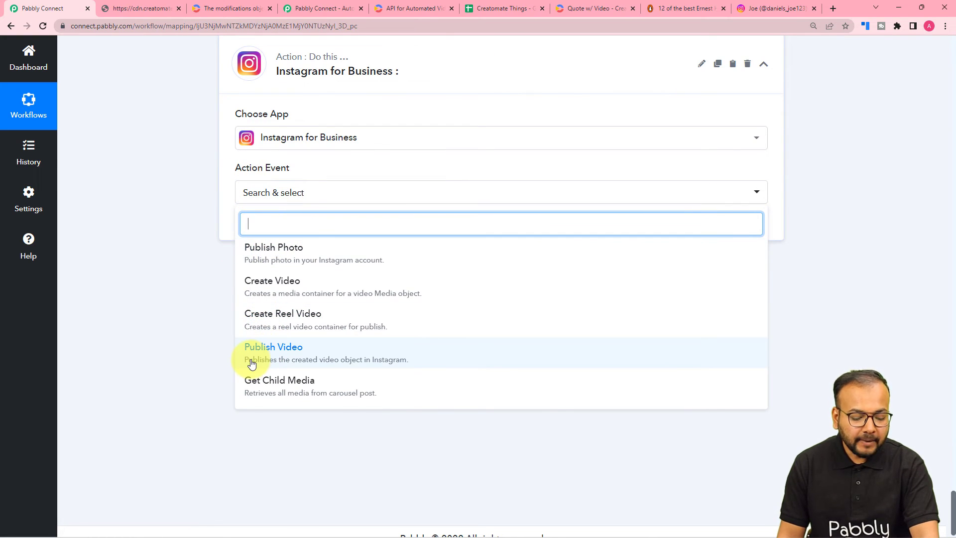
pyautogui.click(287, 355)
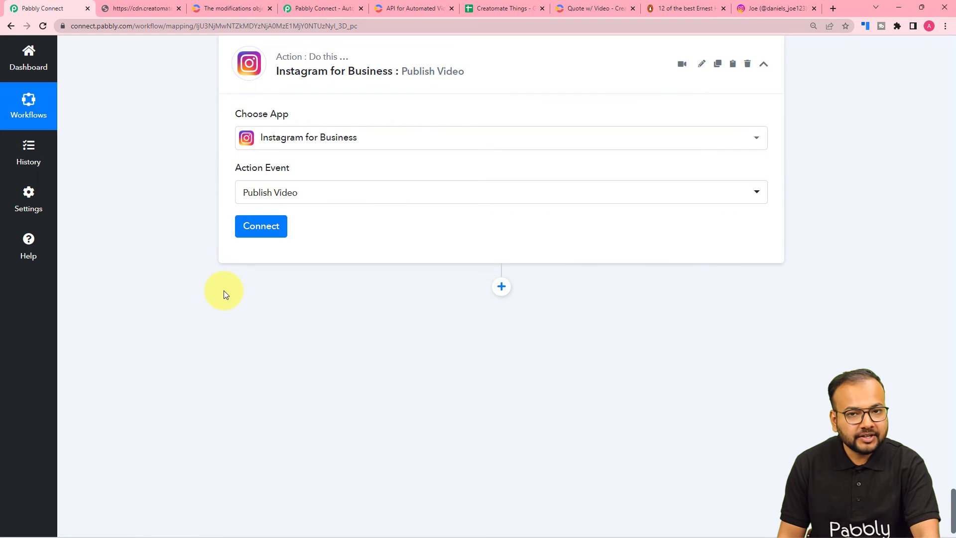
# - Connect the Publish Video action through the existing connection Instagram for Business #119
pyautogui.click(267, 227)
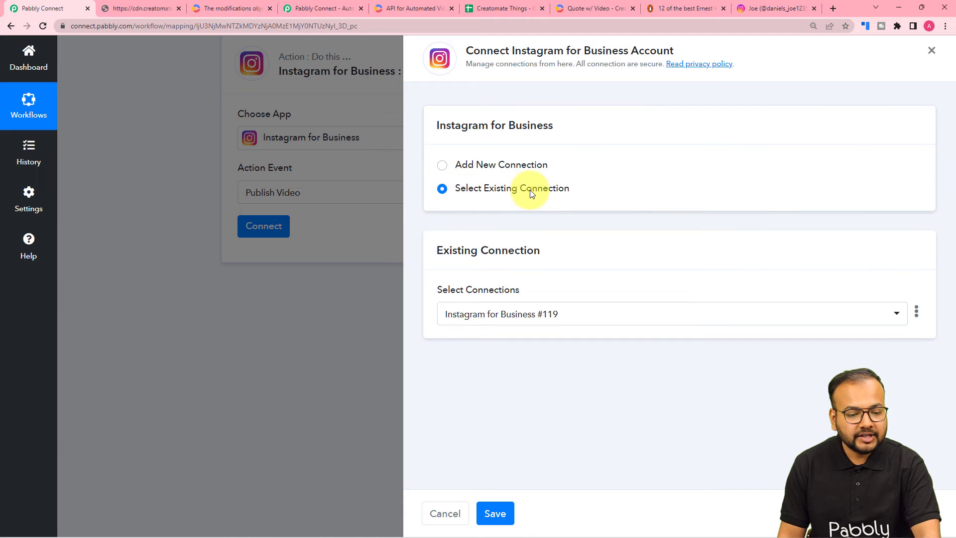
pyautogui.click(495, 512)
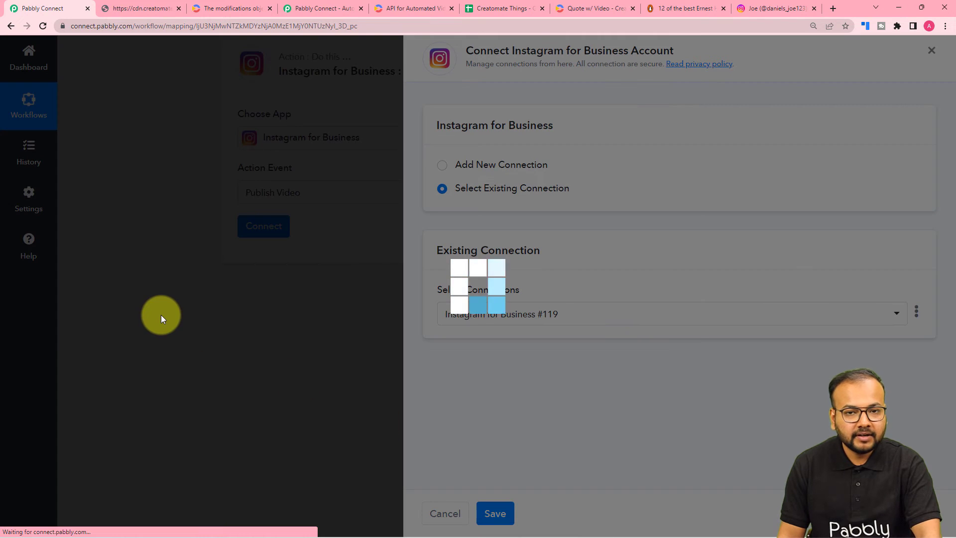
pyautogui.scroll(-1, 161, 315)
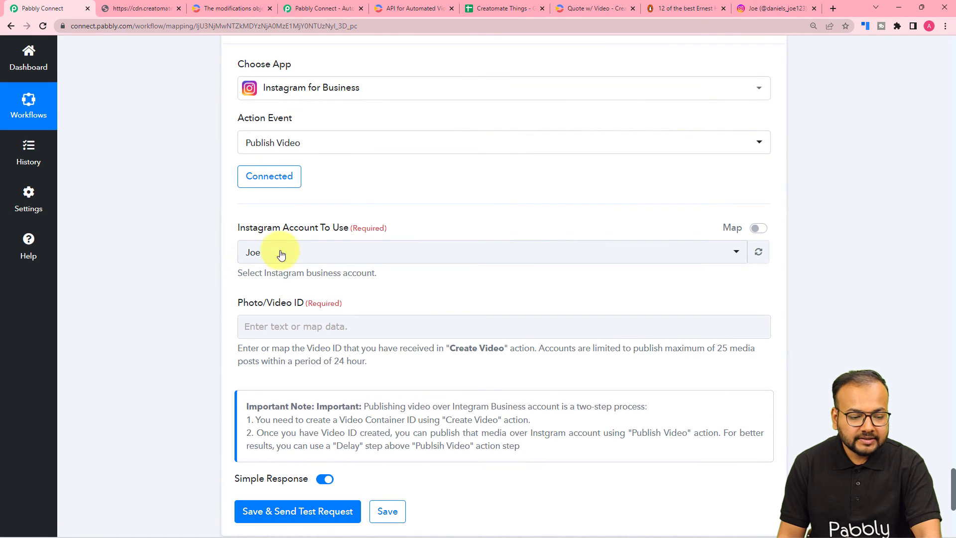
# - Map the Publish Video action's Photo/Video ID to the Id value from the Create Reel Video step
pyautogui.scroll(-2, 160, 263)
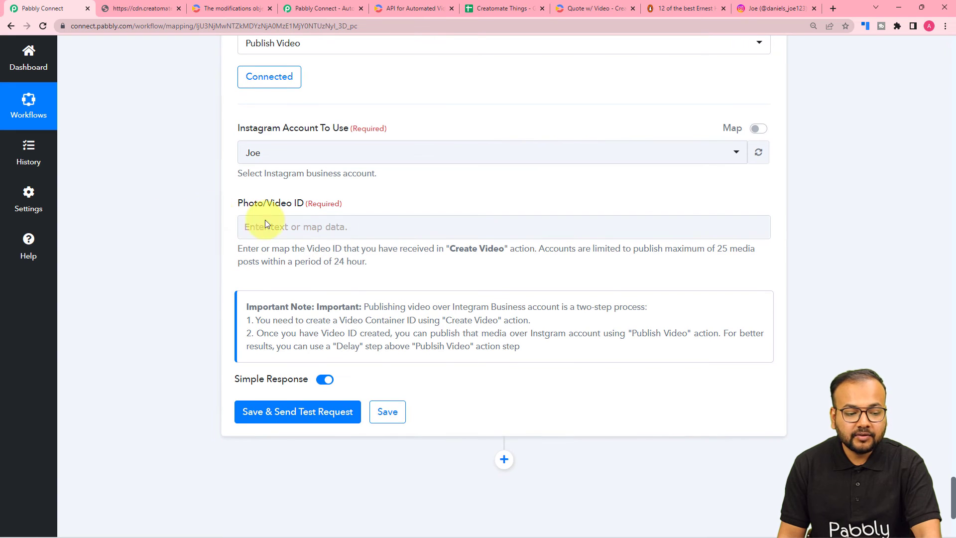
pyautogui.click(323, 229)
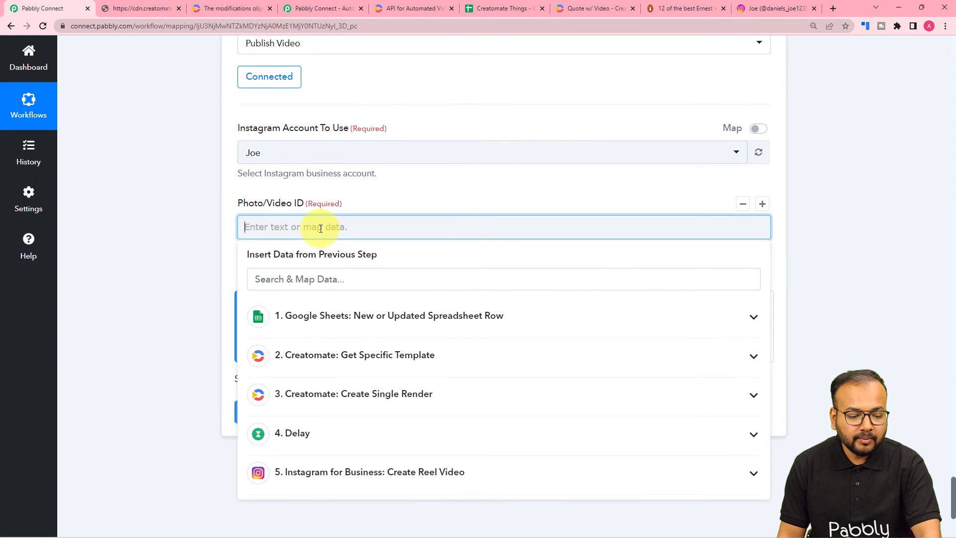
pyautogui.scroll(-3, 321, 388)
pyautogui.click(328, 334)
pyautogui.click(324, 367)
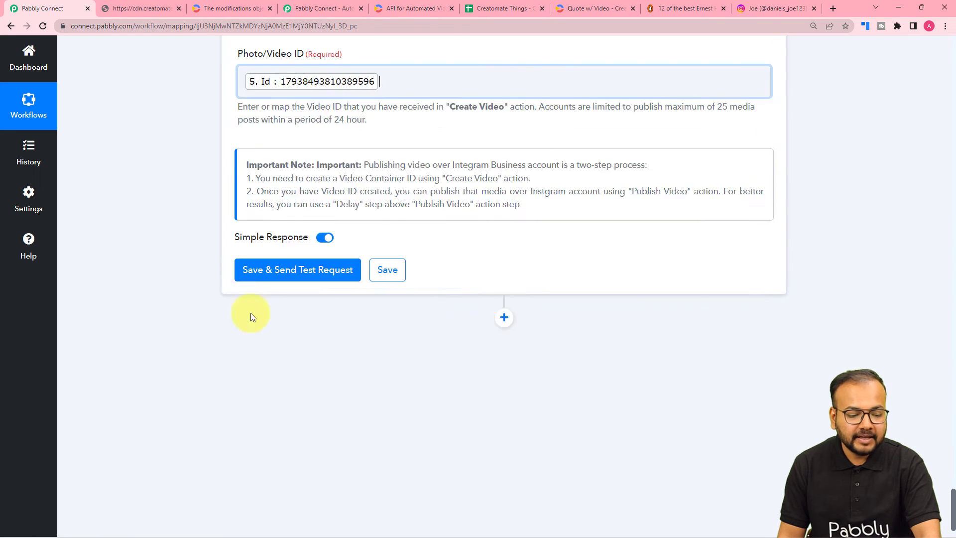
pyautogui.click(183, 231)
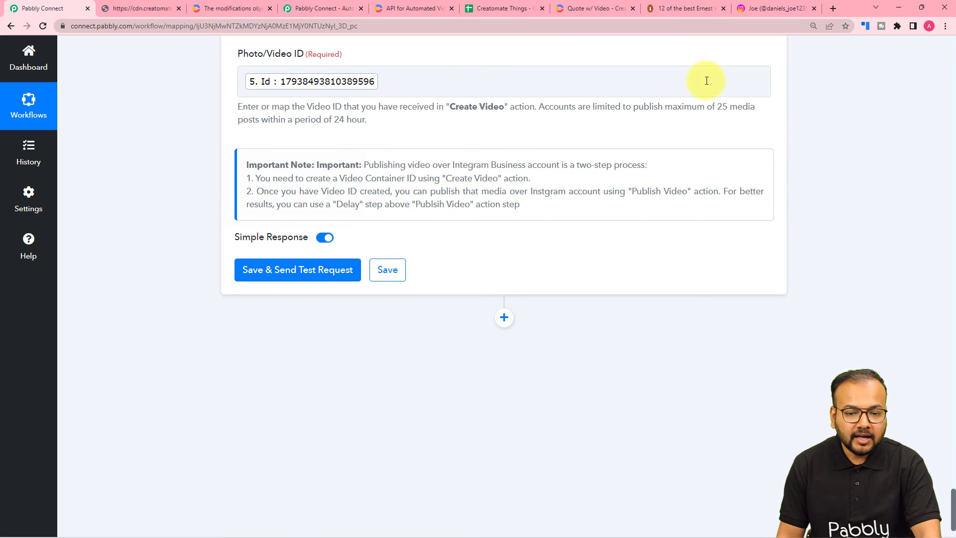
# - Check the existing reels on the Instagram profile, then return to the Pabbly Connect workflow
pyautogui.click(752, 12)
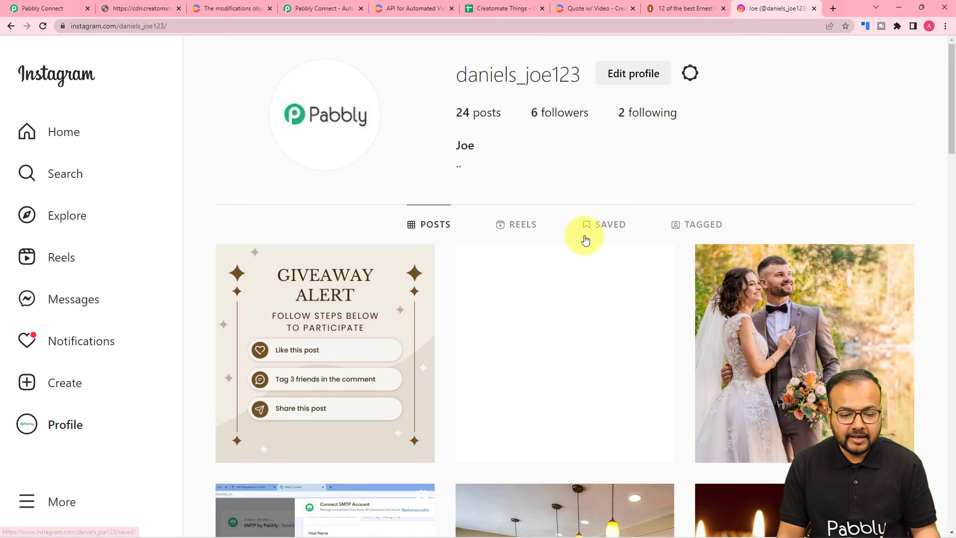
pyautogui.click(510, 234)
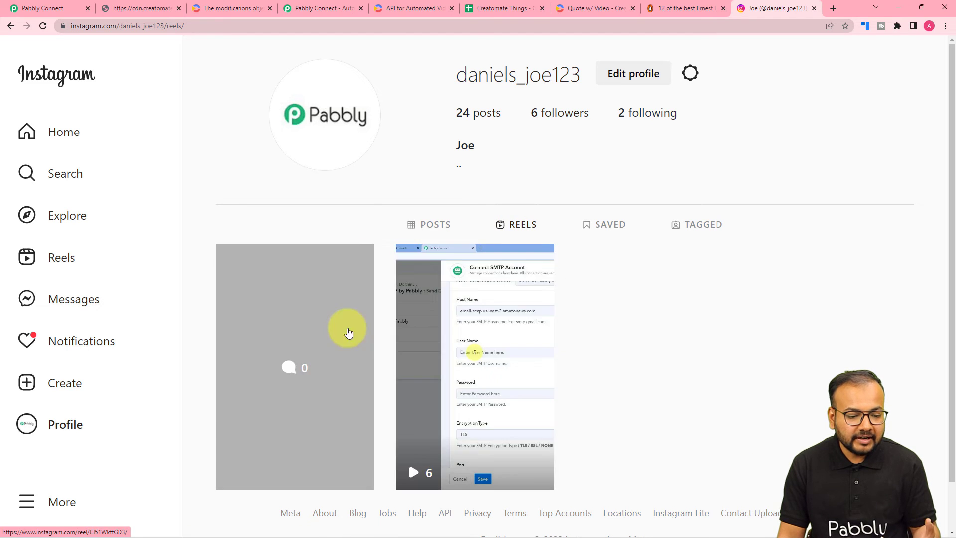
pyautogui.click(74, 10)
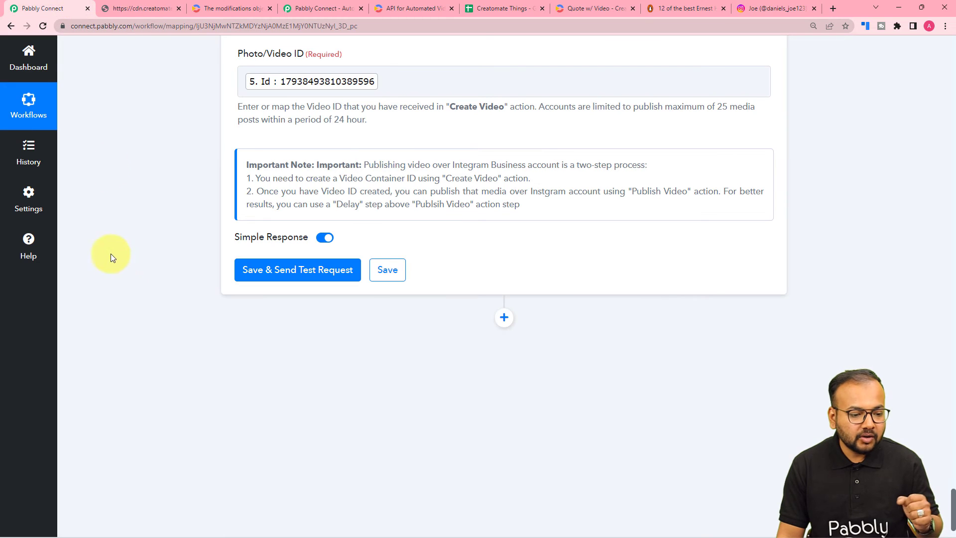
# - Save the Publish Video action and send its test request to publish the reel
pyautogui.click(249, 274)
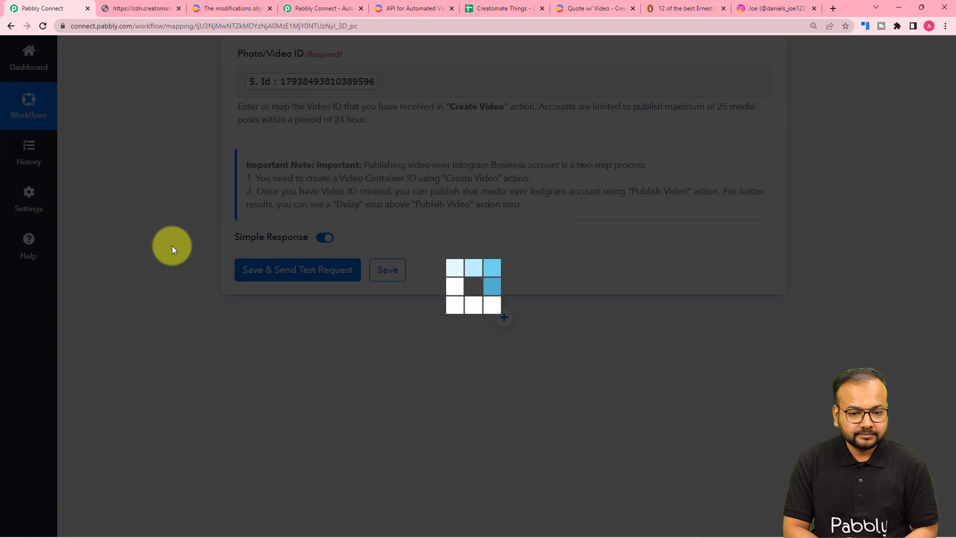
pyautogui.scroll(-2, 172, 246)
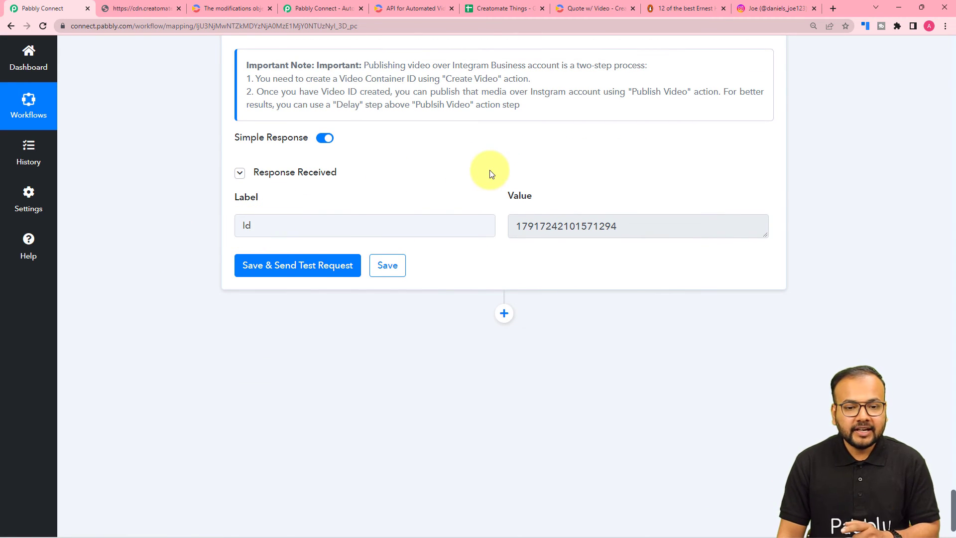
# - Switch to Instagram, reload the profile's reels and open the newly published quote reel to examine its video and caption
pyautogui.click(758, 8)
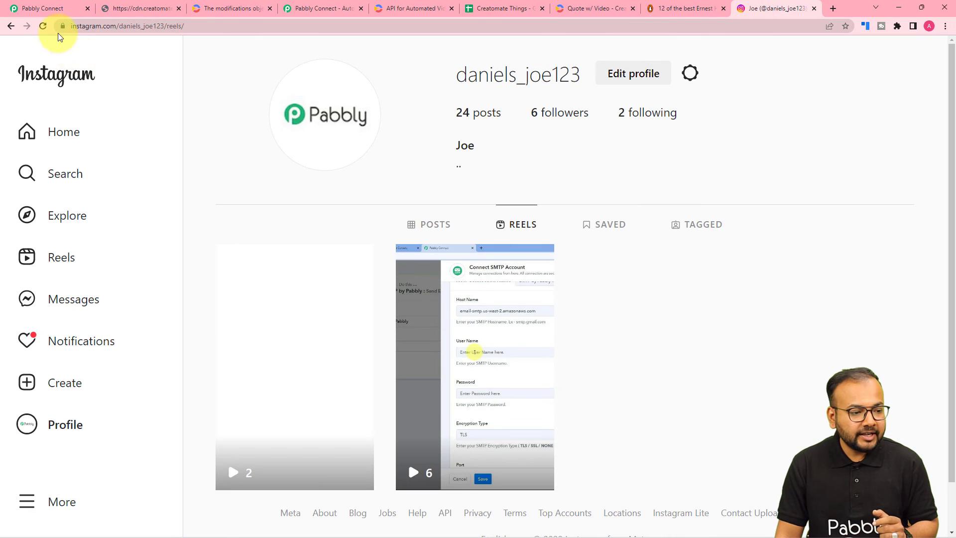
pyautogui.click(44, 26)
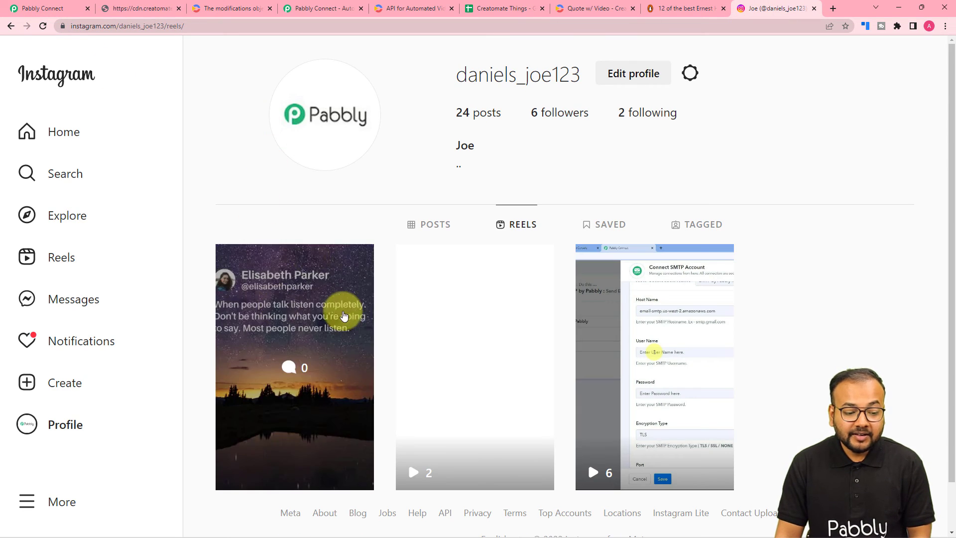
pyautogui.click(308, 394)
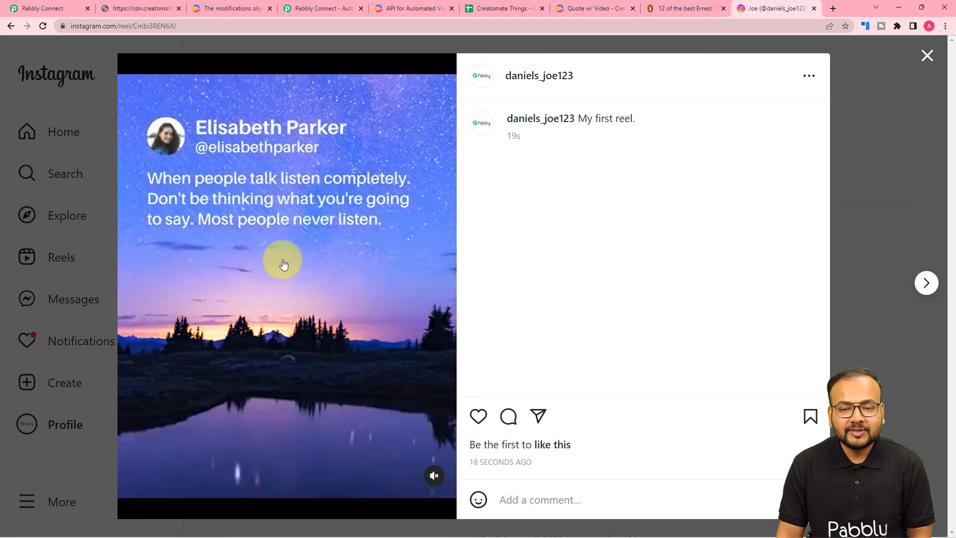
# - Pause the published reel on Instagram and return to the end of the Pabbly Connect workflow
pyautogui.click(284, 264)
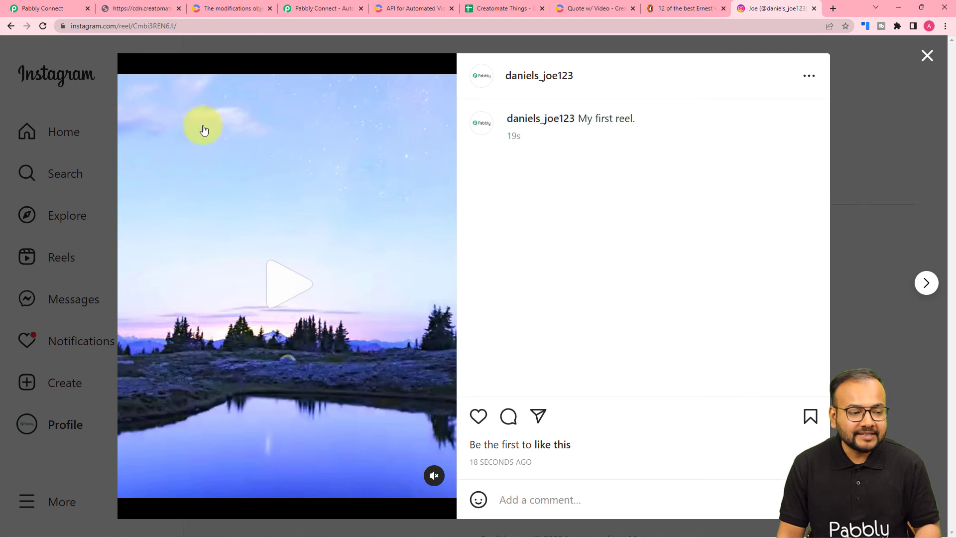
pyautogui.click(66, 10)
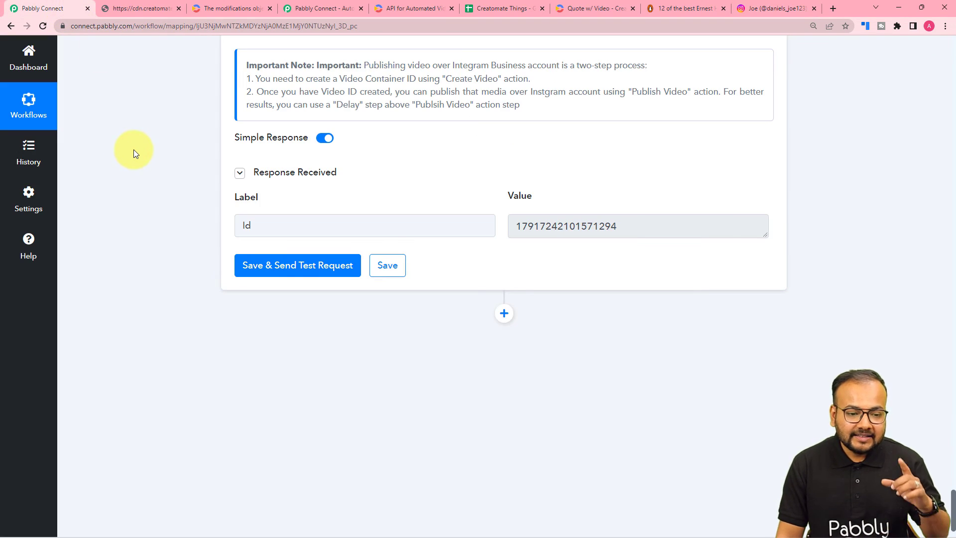
pyautogui.scroll(-2, 133, 153)
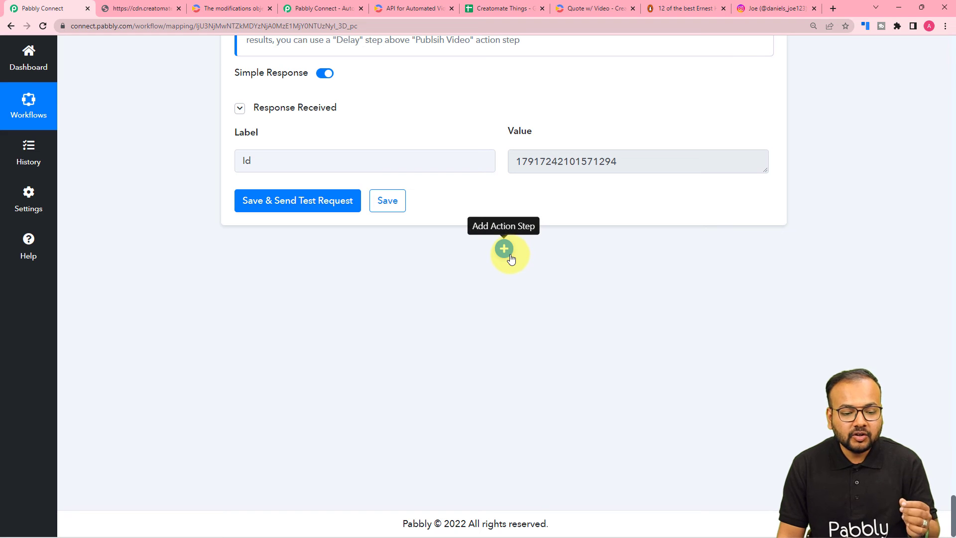
# - Switch to the Creatomate Things spreadsheet and clear the video link from the Created Reel URL cell in row 2
pyautogui.click(493, 10)
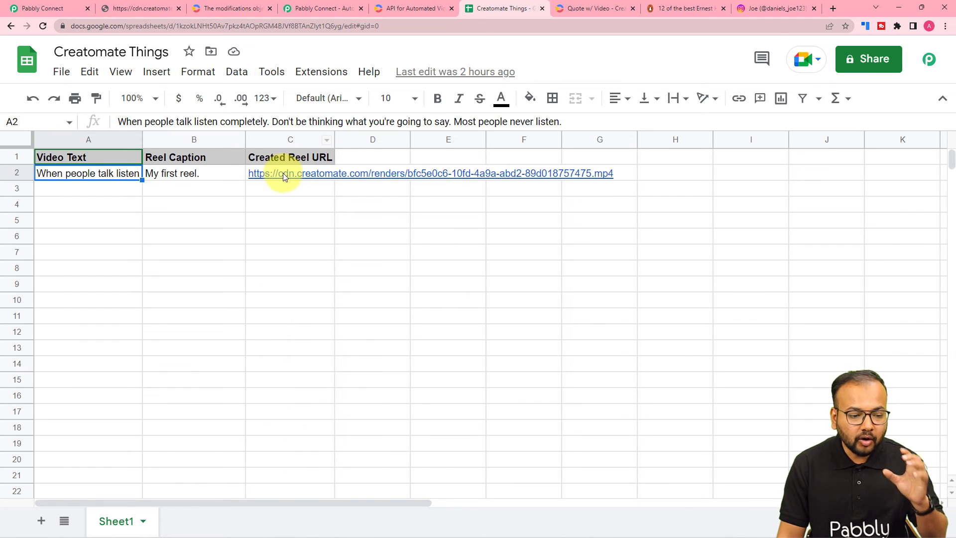
pyautogui.moveTo(248, 178)
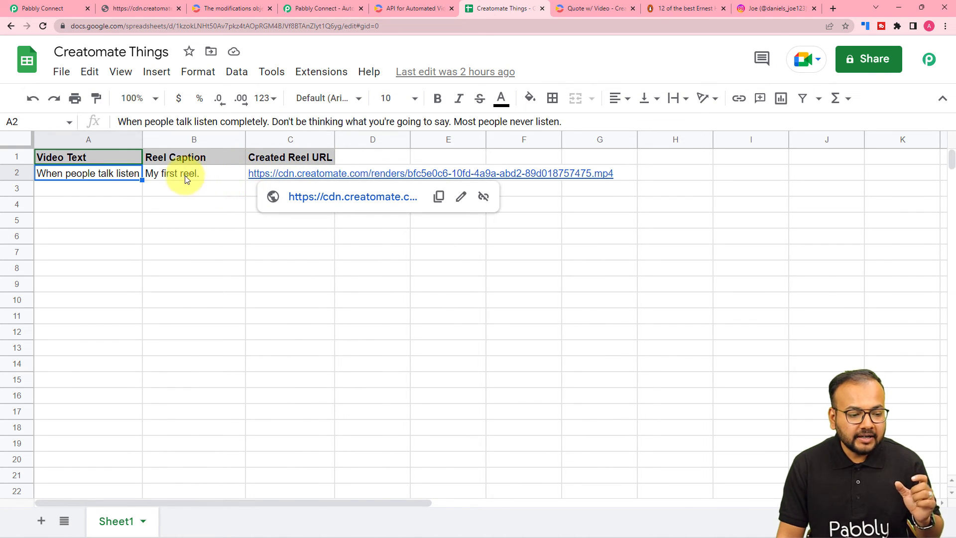
pyautogui.click(254, 177)
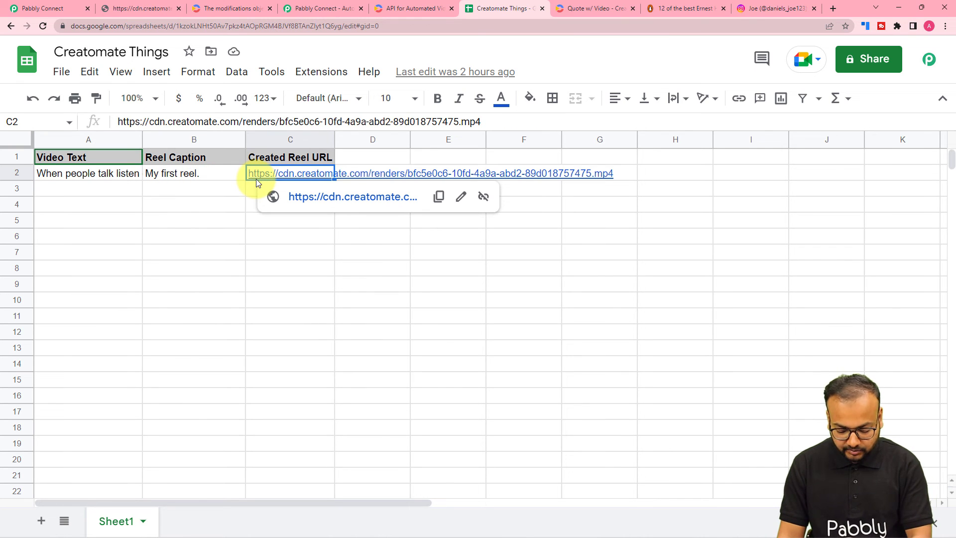
pyautogui.press('Delete')
pyautogui.click(226, 193)
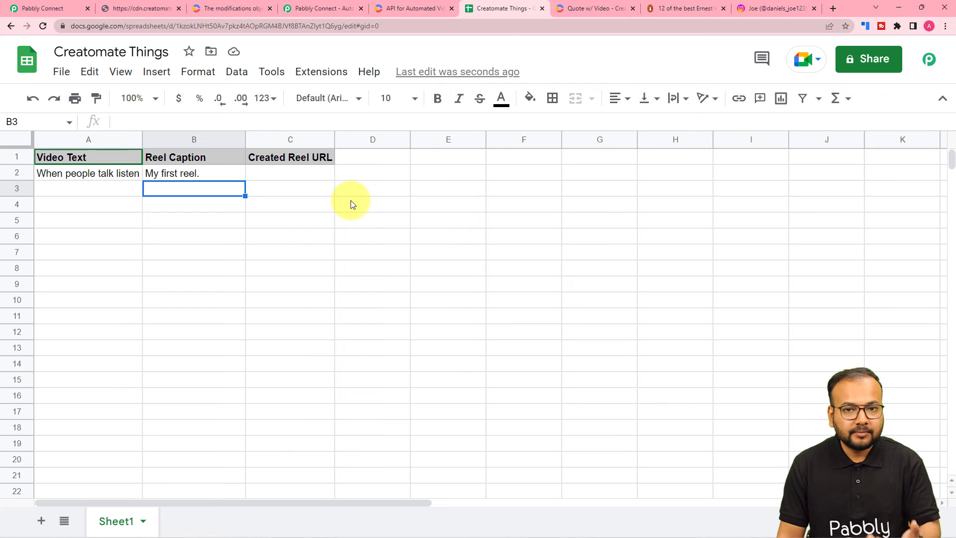
# - Return to Pabbly Connect and add a Google Sheets action after the Publish Video action
pyautogui.click(34, 8)
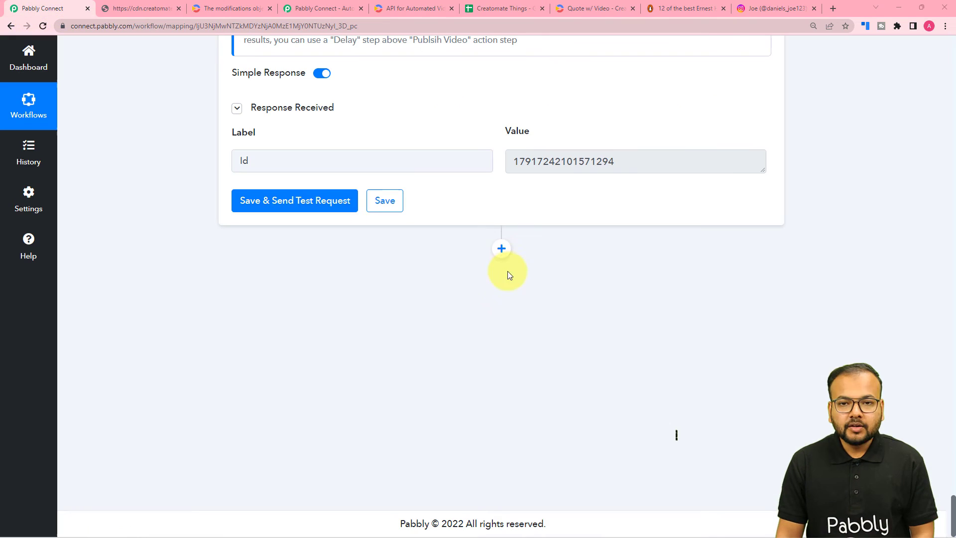
pyautogui.click(501, 249)
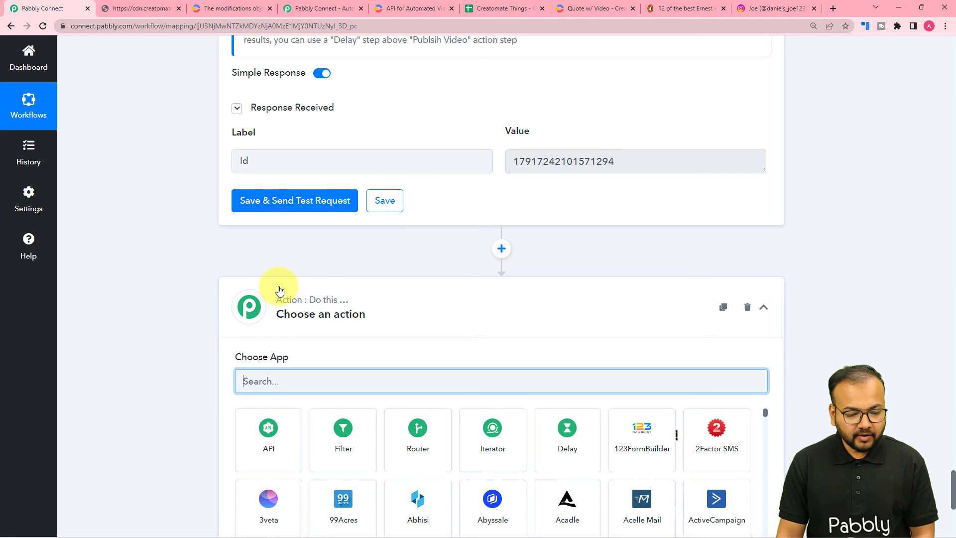
pyautogui.write('goo')
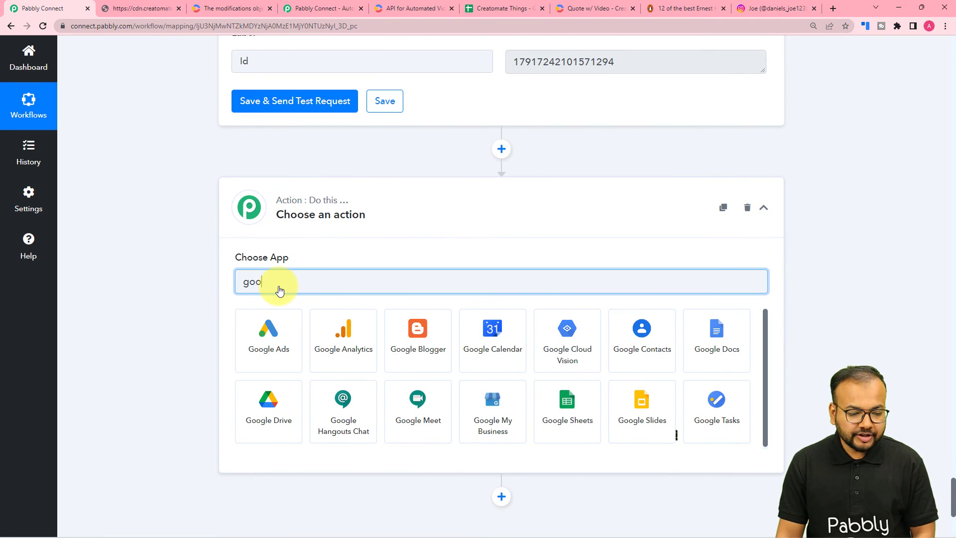
pyautogui.click(544, 412)
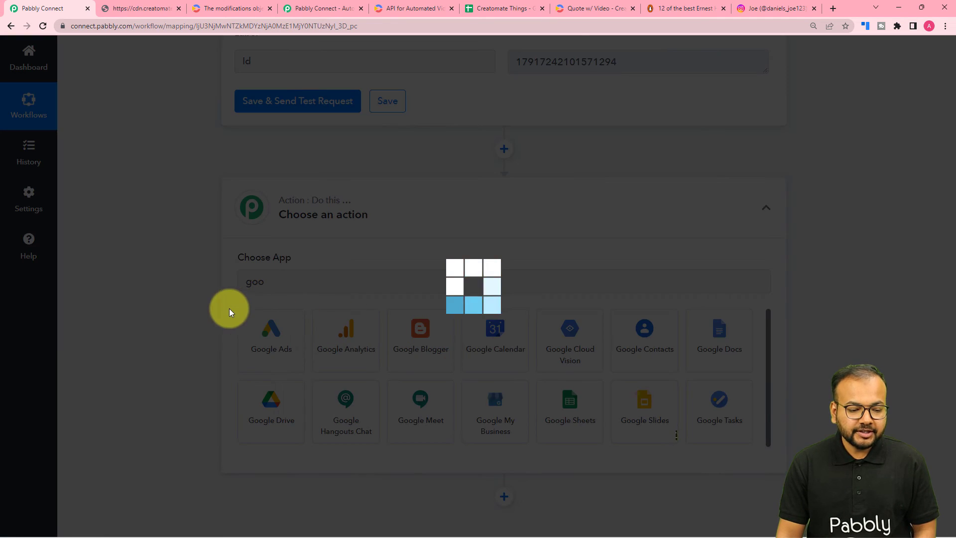
pyautogui.scroll(-1, 239, 316)
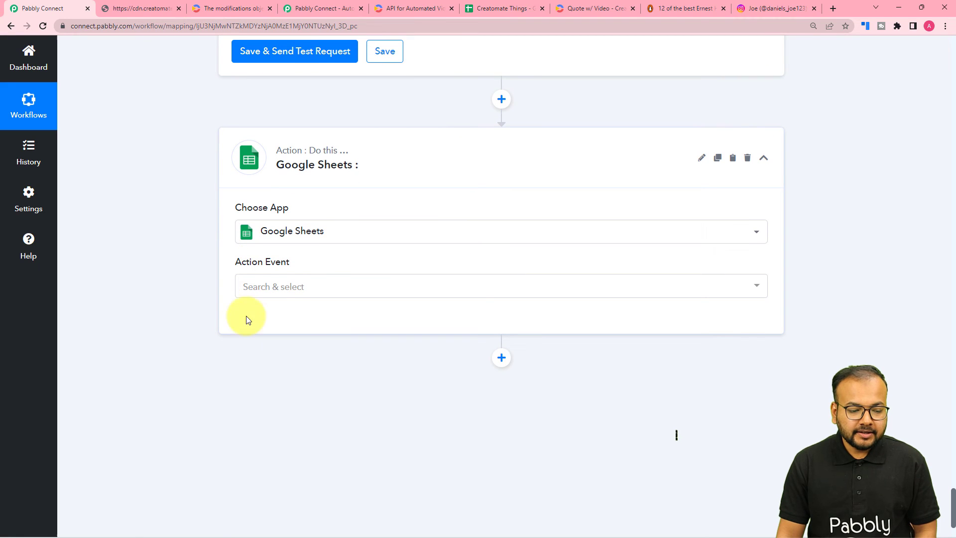
# - Set the new Google Sheets action's event to Update Cell Value
pyautogui.click(271, 288)
pyautogui.scroll(-1, 318, 396)
pyautogui.scroll(-7, 325, 399)
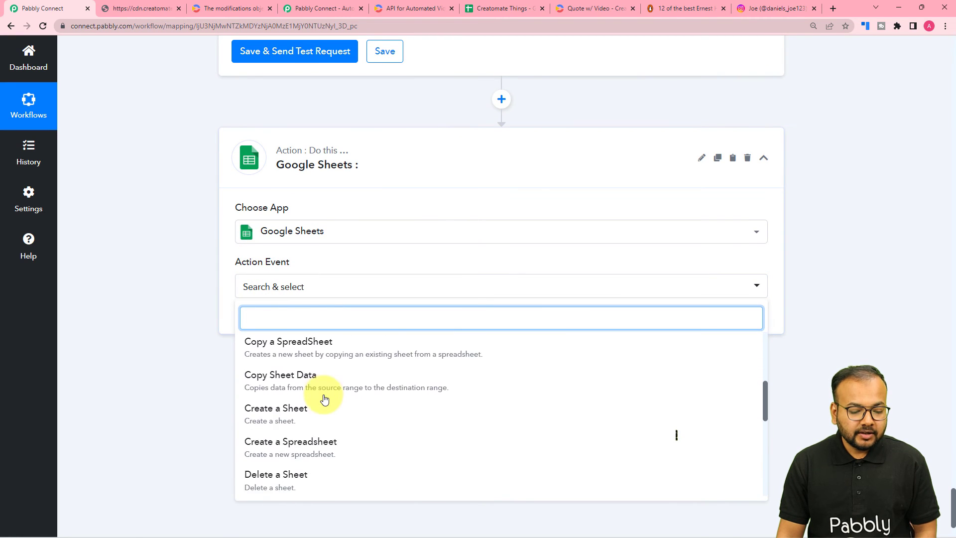
pyautogui.scroll(-5, 324, 399)
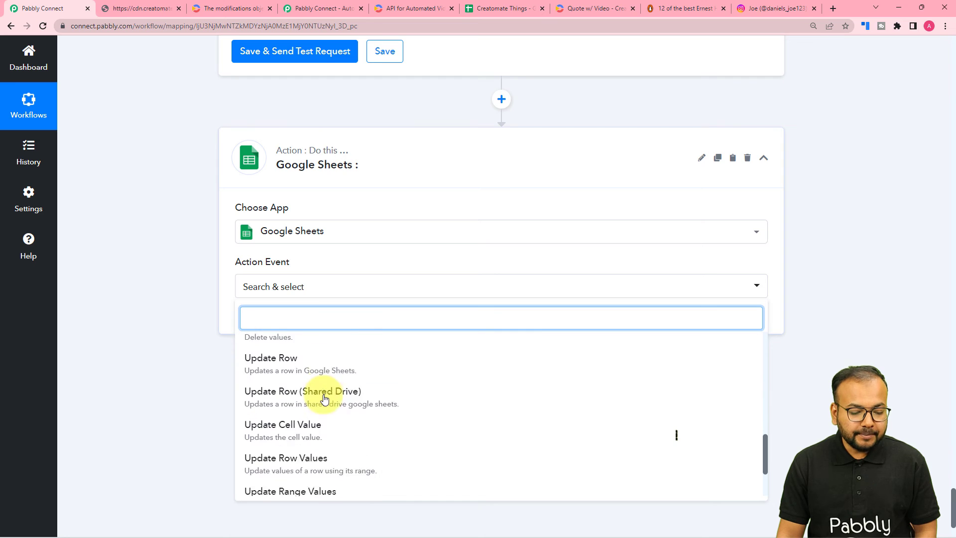
pyautogui.click(292, 360)
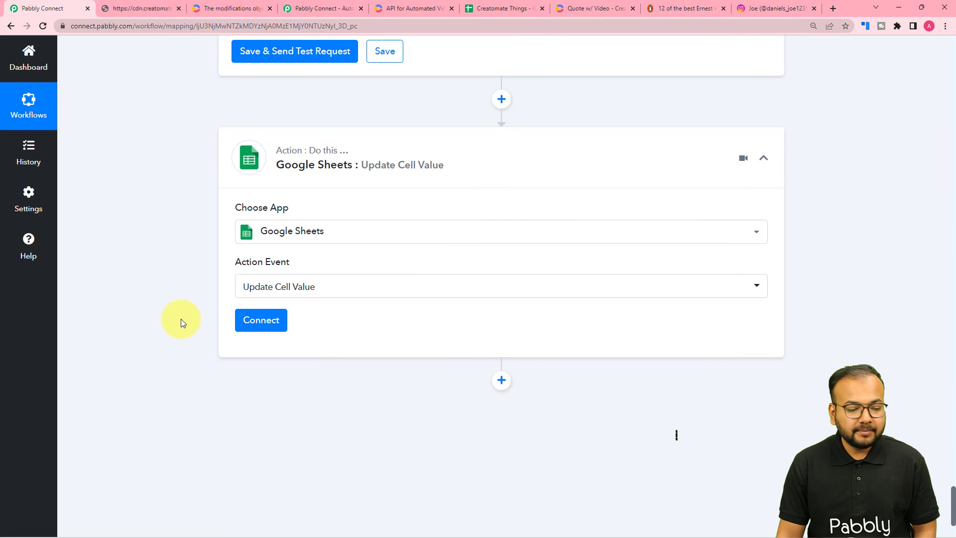
# - Connect the Update Cell Value action through the existing Google Sheets #806 connection
pyautogui.scroll(-2, 184, 319)
pyautogui.click(249, 229)
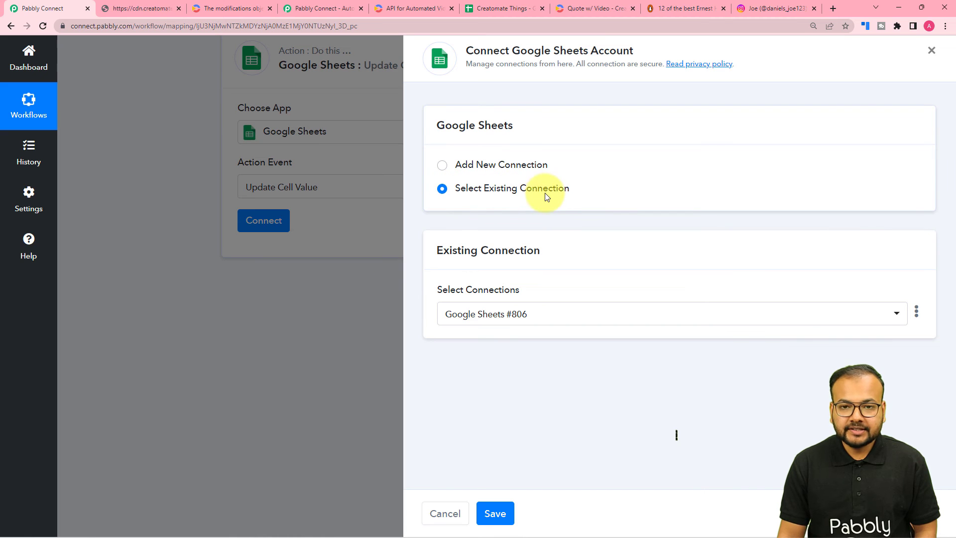
pyautogui.click(489, 518)
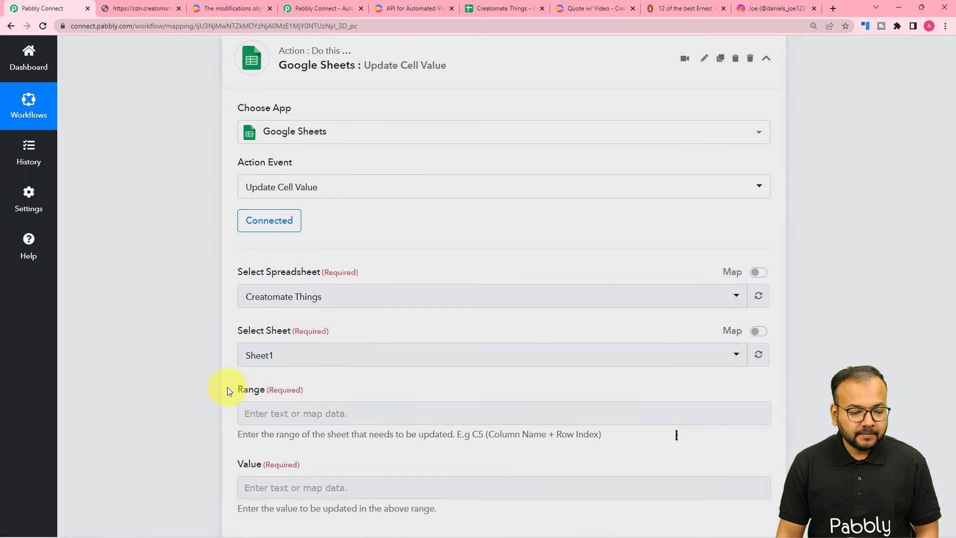
# - Check the spreadsheet's name in Google Sheets and choose Creatomate Things as the spreadsheet for the Update Cell Value action
pyautogui.scroll(-3, 321, 162)
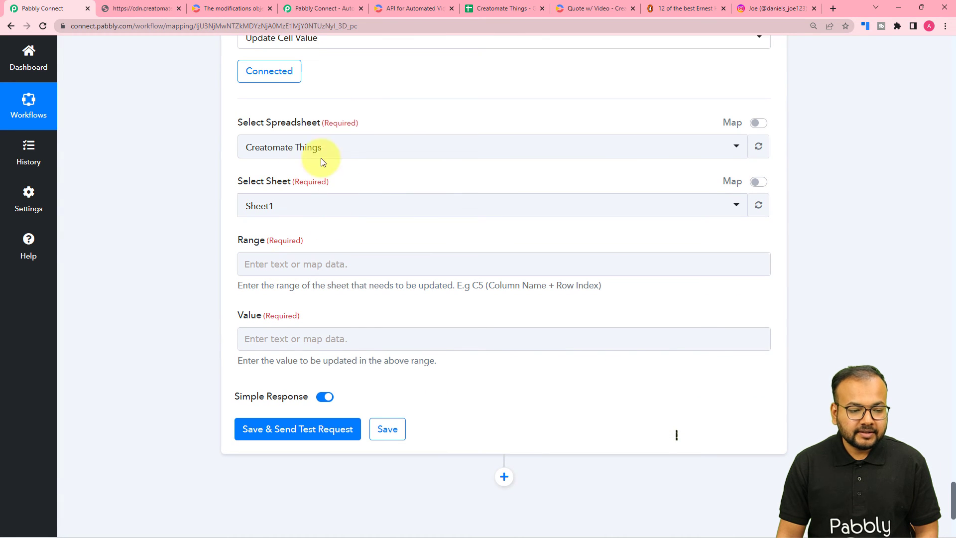
pyautogui.click(350, 148)
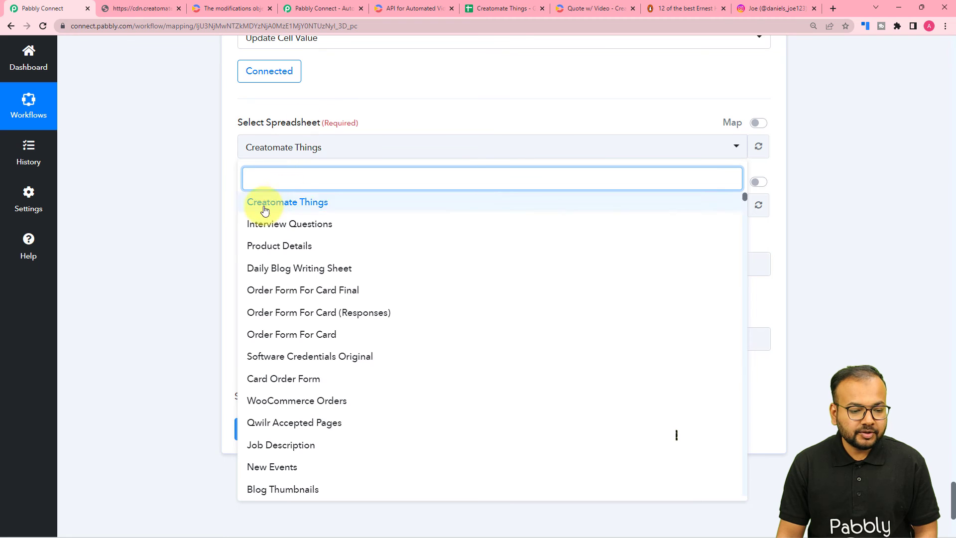
pyautogui.click(501, 7)
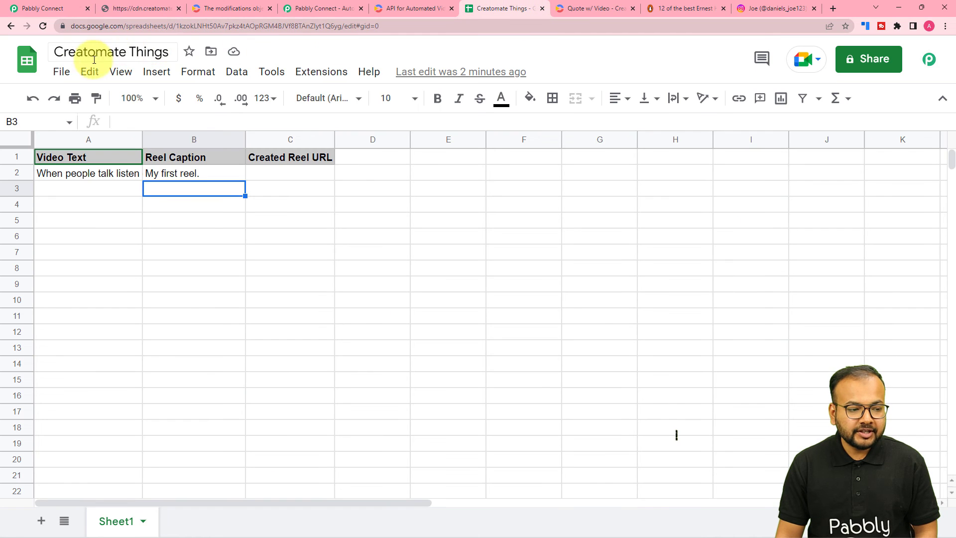
pyautogui.click(50, 8)
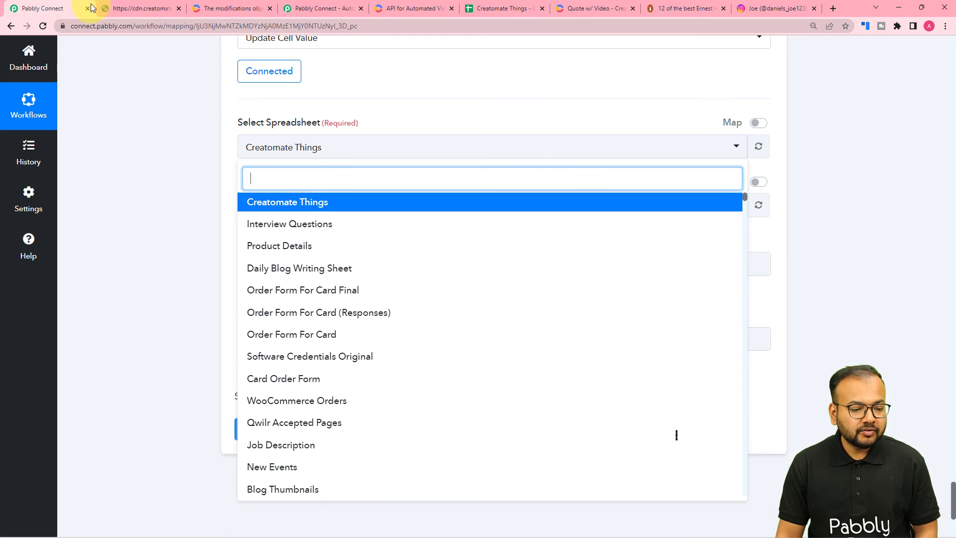
pyautogui.click(304, 203)
pyautogui.scroll(-2, 198, 164)
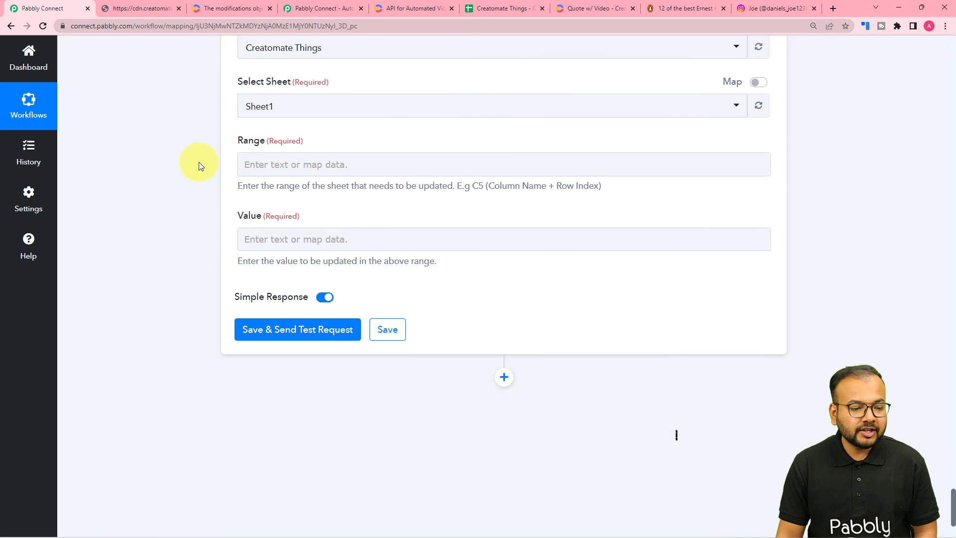
# - Check the sheet name in the spreadsheet and choose Sheet1 for the action
pyautogui.click(508, 11)
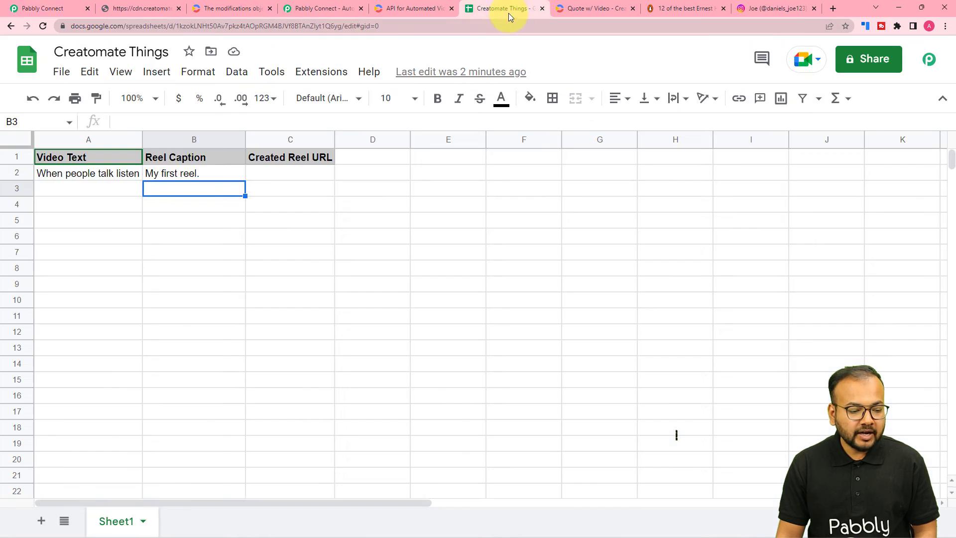
pyautogui.click(41, 10)
pyautogui.click(286, 107)
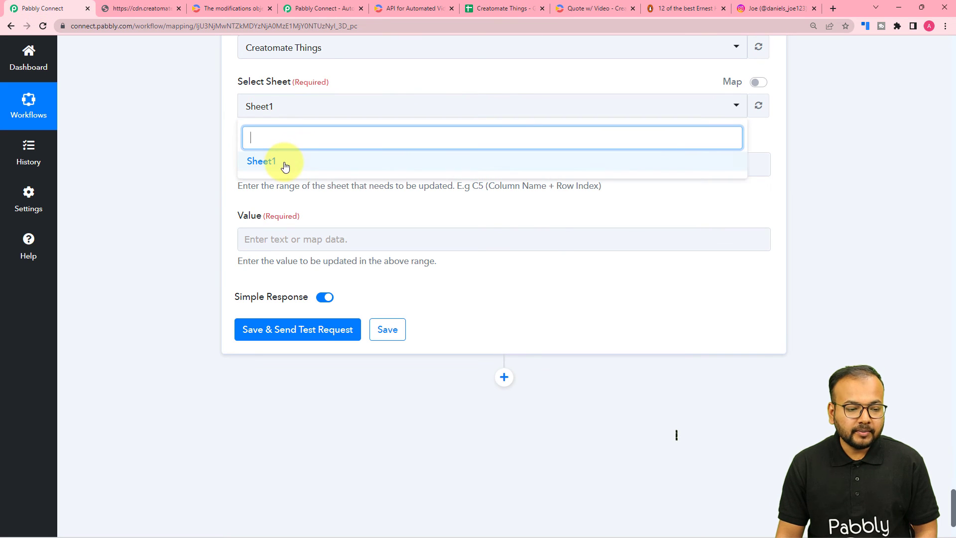
pyautogui.click(285, 166)
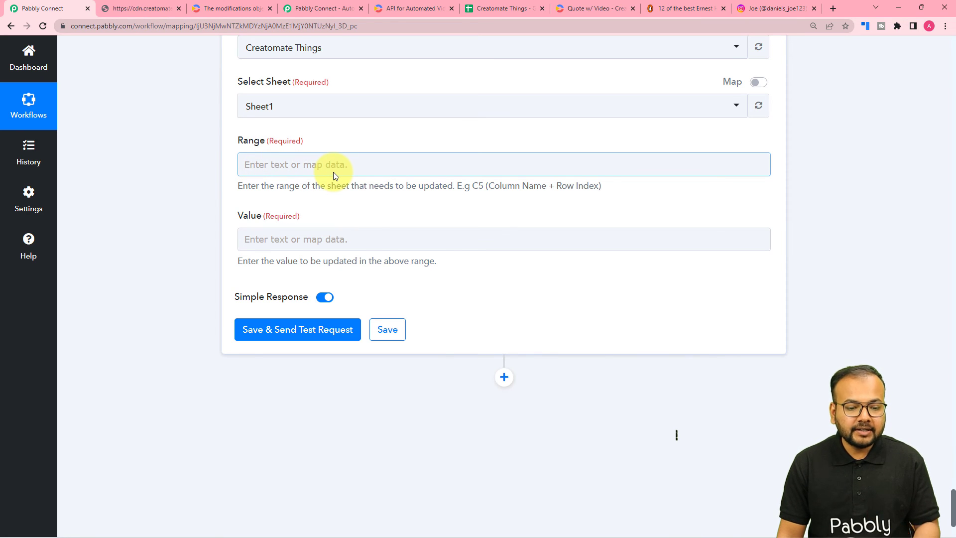
# - Check the Created Reel URL cell's reference in the spreadsheet and set the action's Range to C followed by the trigger's RowIndex
pyautogui.click(486, 8)
pyautogui.click(265, 176)
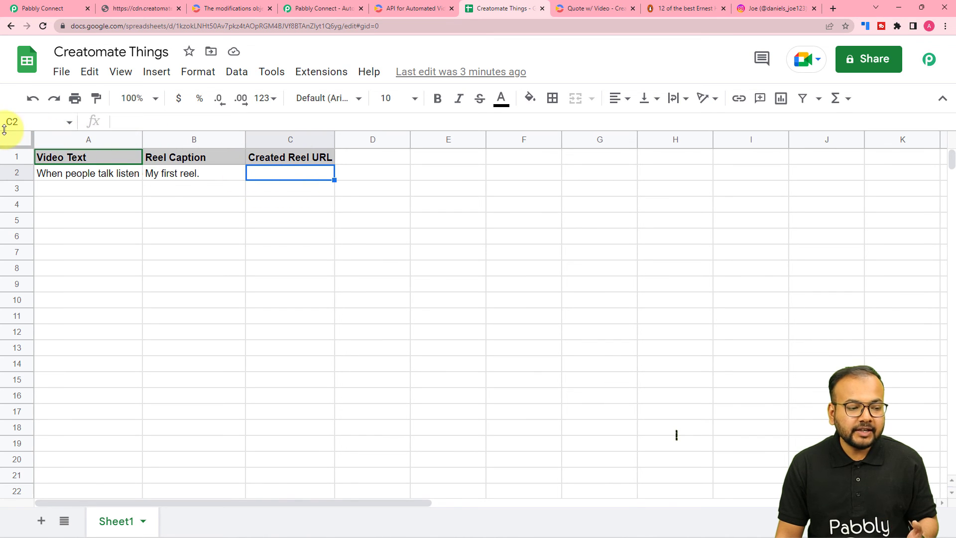
pyautogui.click(45, 8)
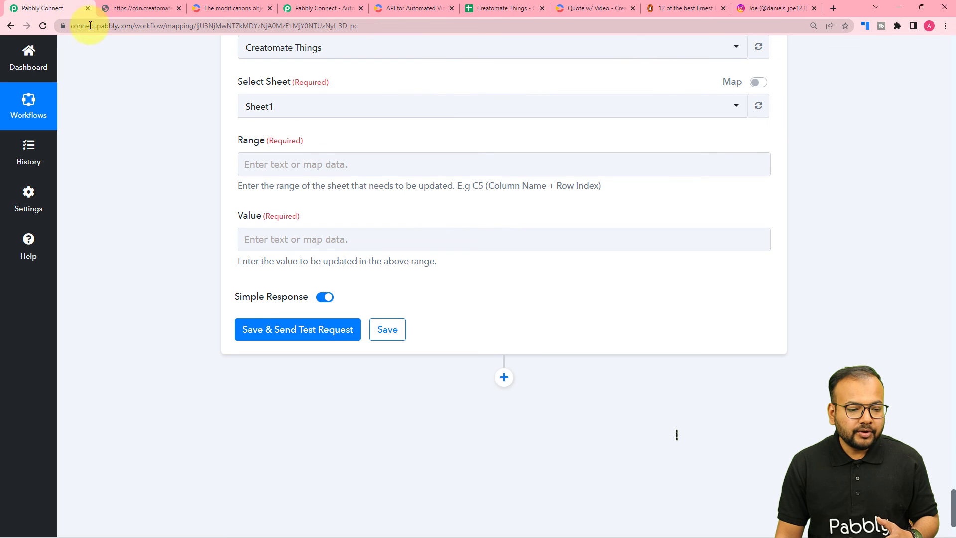
pyautogui.click(271, 165)
pyautogui.write('C')
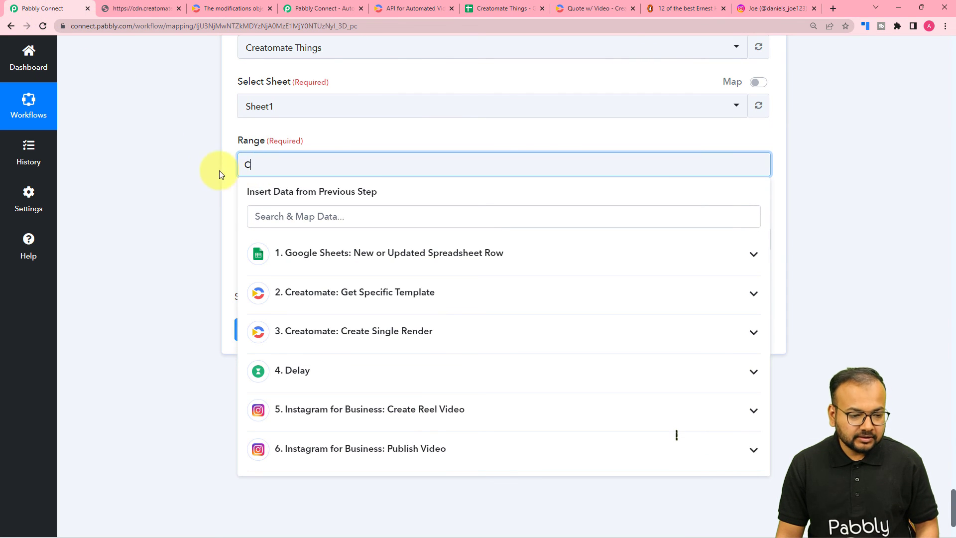
pyautogui.click(208, 170)
pyautogui.click(265, 167)
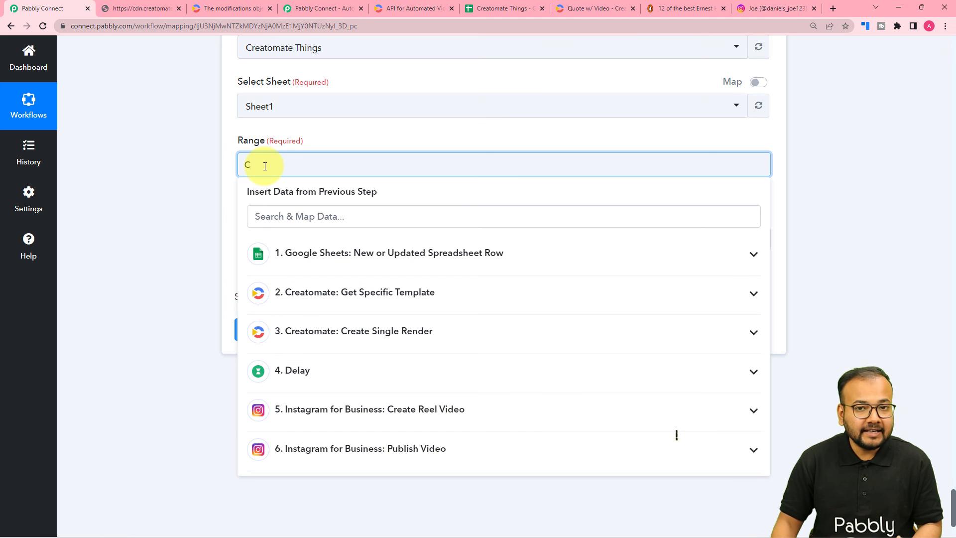
pyautogui.click(348, 274)
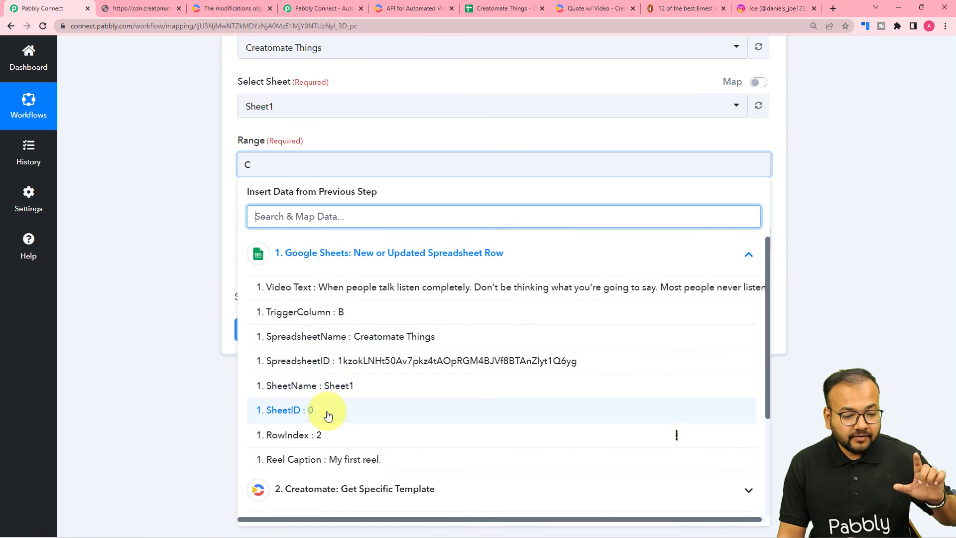
pyautogui.click(299, 434)
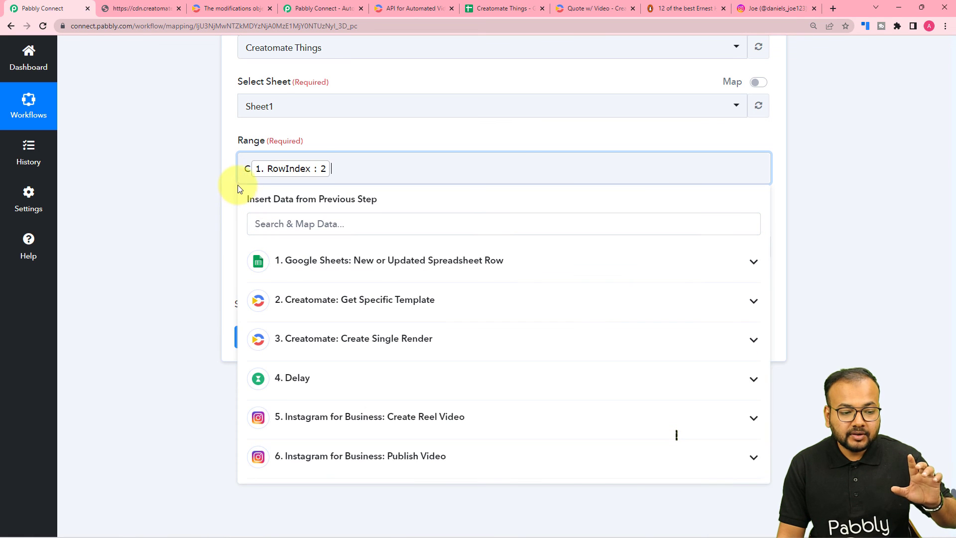
pyautogui.click(203, 170)
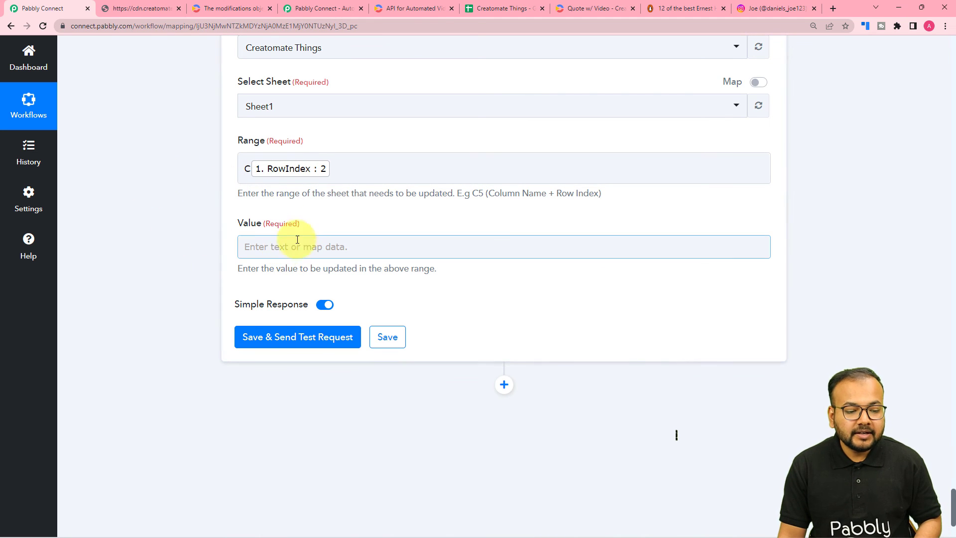
# - Map the action's Value to the 0 Url from the Creatomate Create Single Render step
pyautogui.click(311, 255)
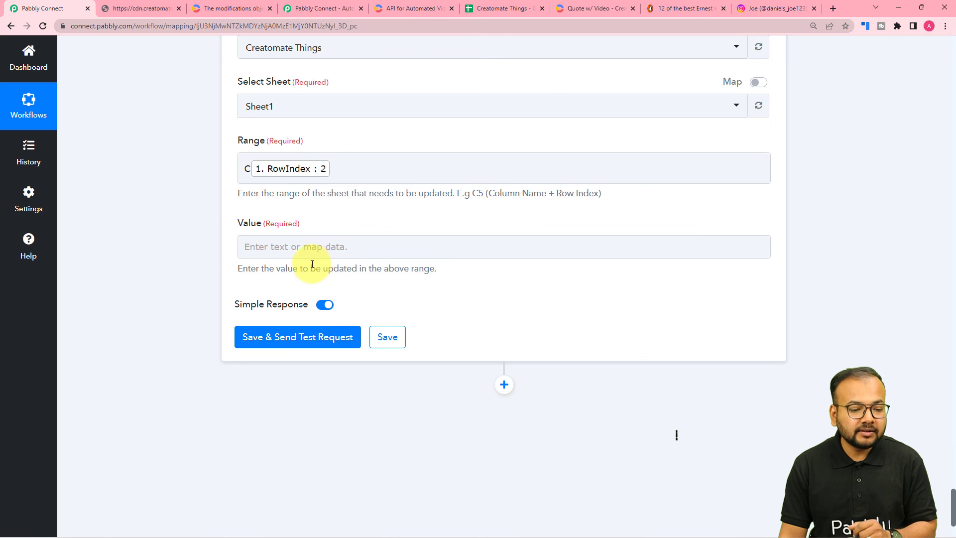
pyautogui.click(310, 249)
pyautogui.scroll(-3, 181, 284)
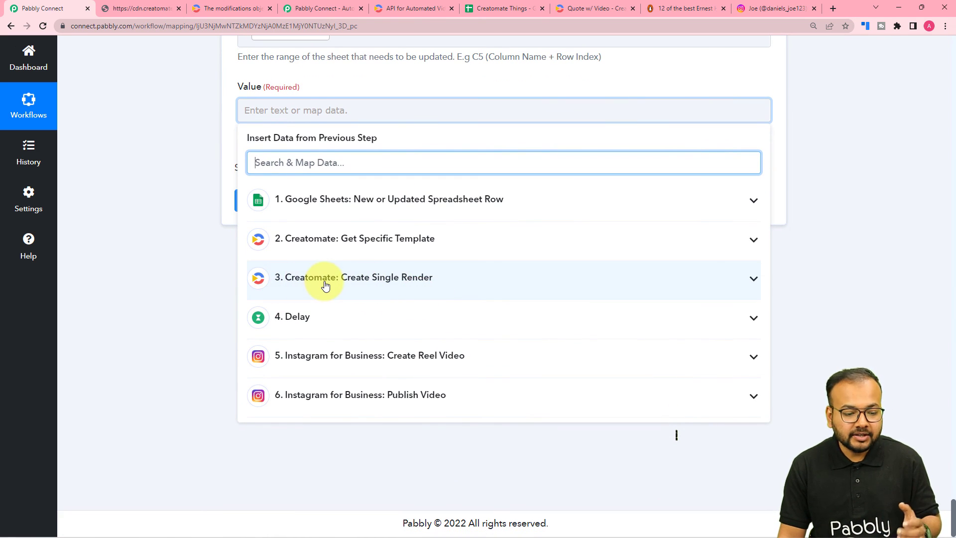
pyautogui.click(326, 286)
pyautogui.click(306, 364)
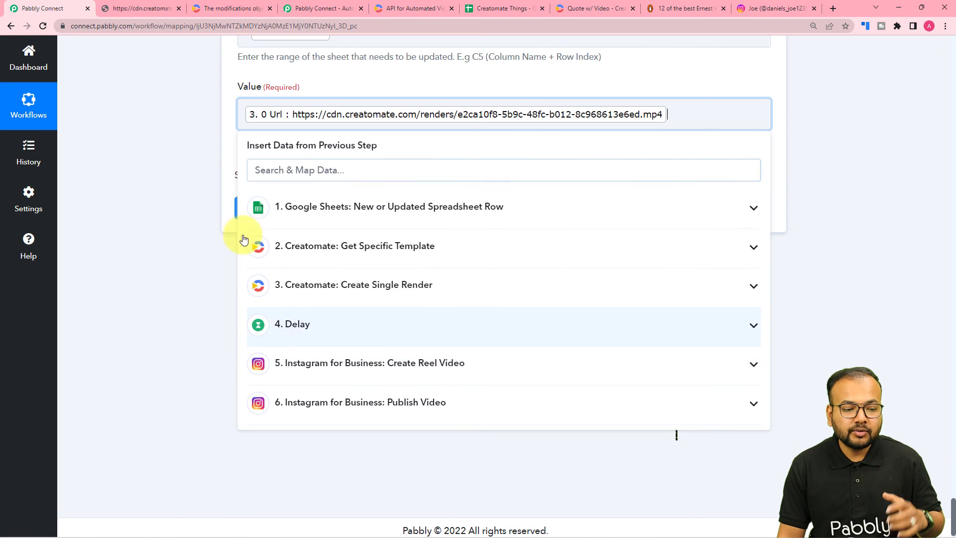
# - Save the Update Cell Value action with a test request and check the Created Reel URL column in the spreadsheet
pyautogui.click(182, 156)
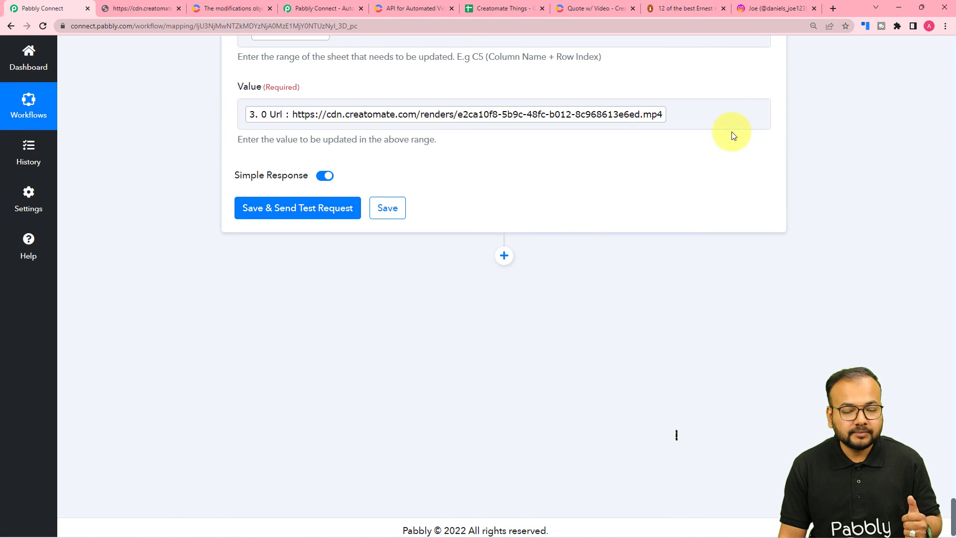
pyautogui.click(499, 13)
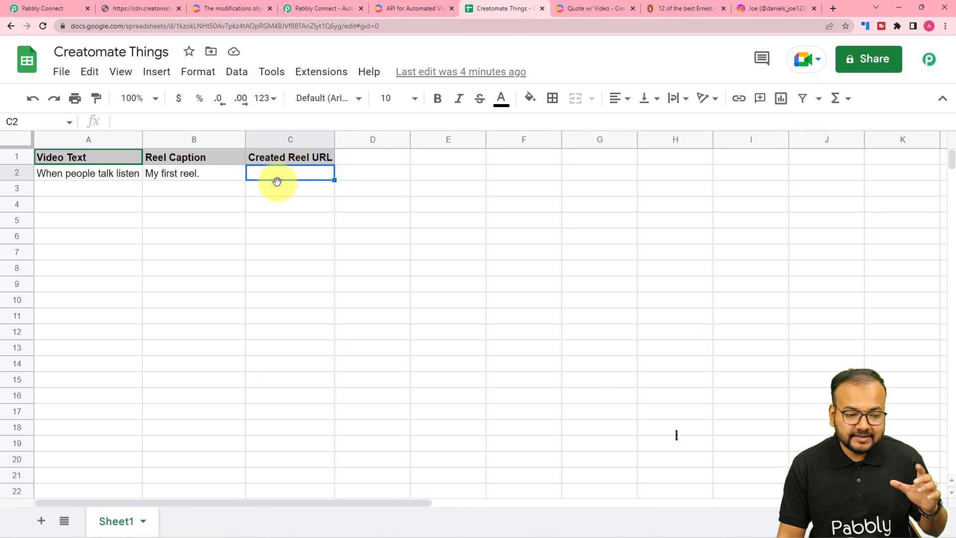
pyautogui.click(77, 10)
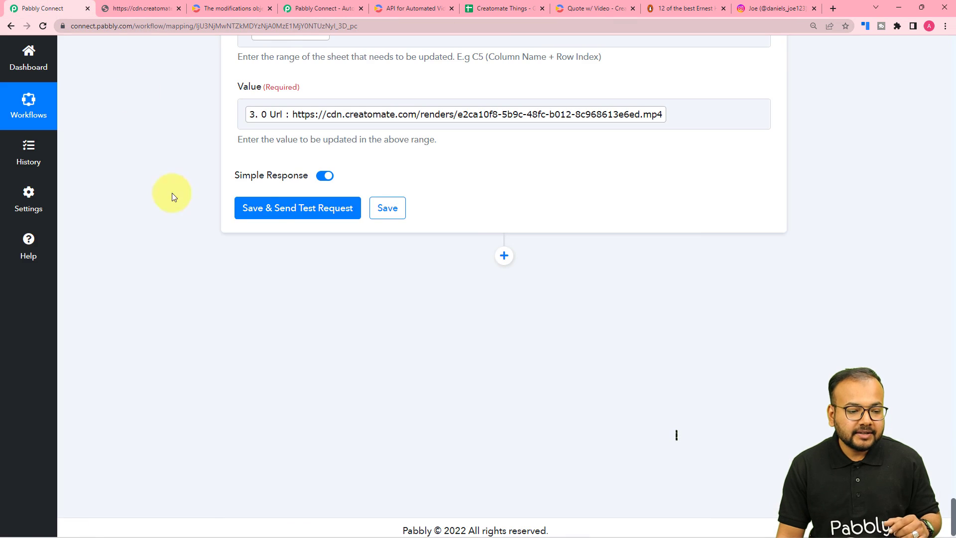
pyautogui.click(269, 209)
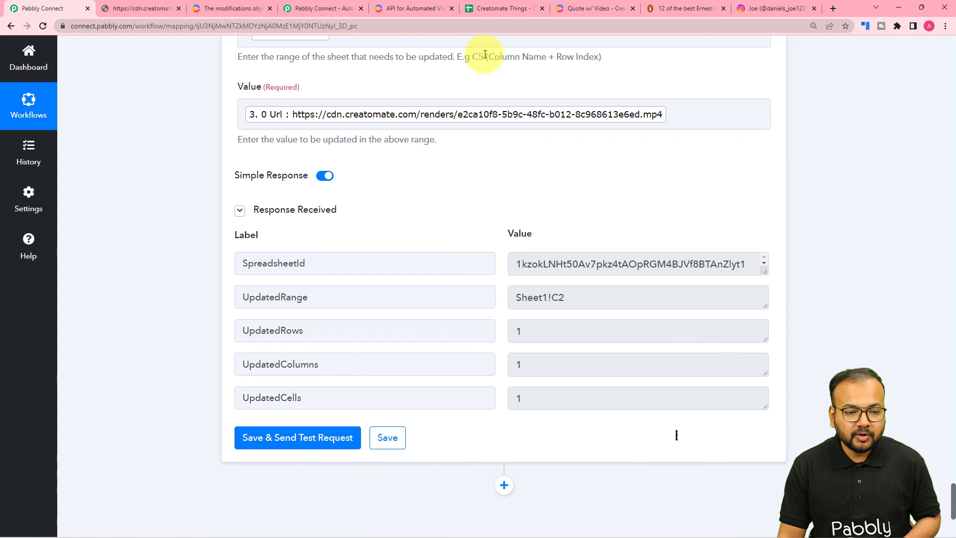
pyautogui.click(495, 10)
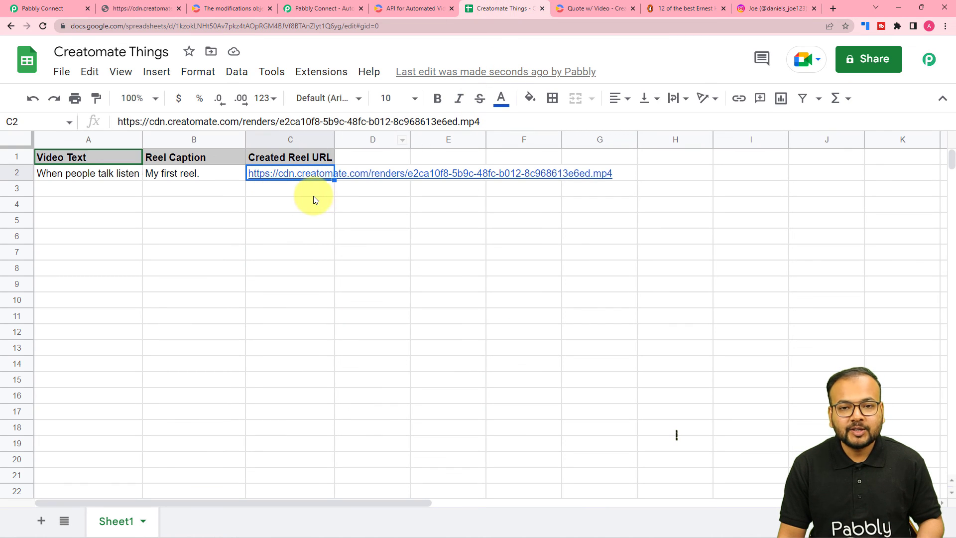
pyautogui.click(294, 202)
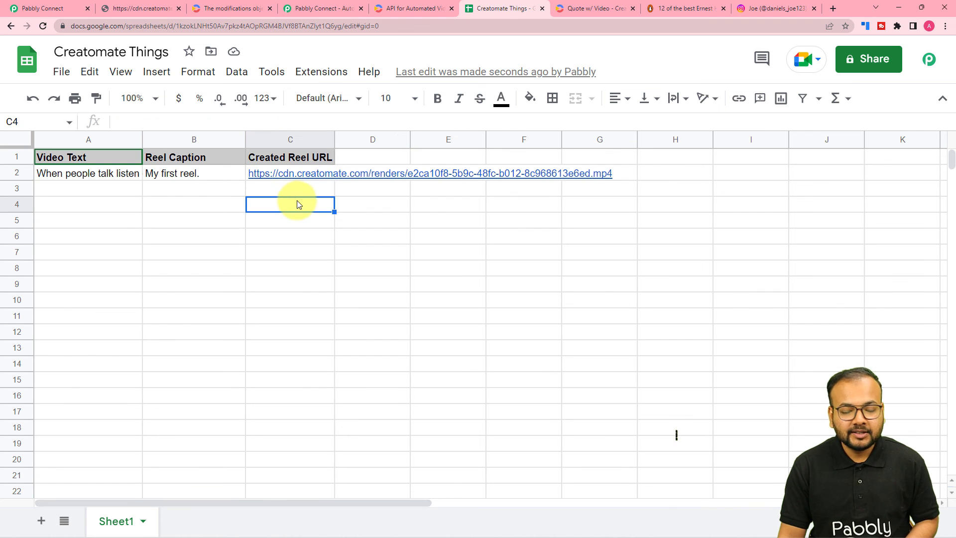
# - Switch back to the Pabbly Connect workflow and collapse the Update Cell Value, Publish Video and Create Reel Video steps
pyautogui.click(69, 11)
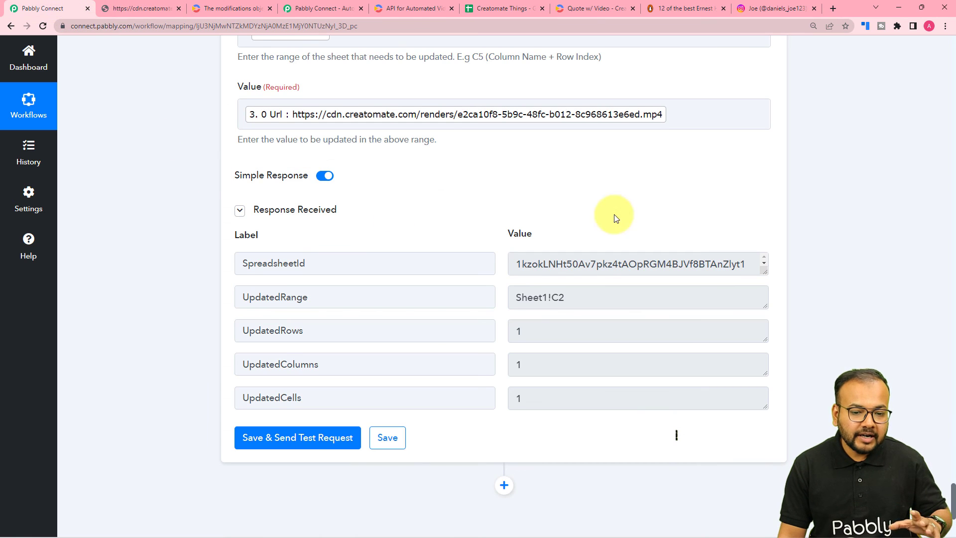
pyautogui.scroll(10, 647, 212)
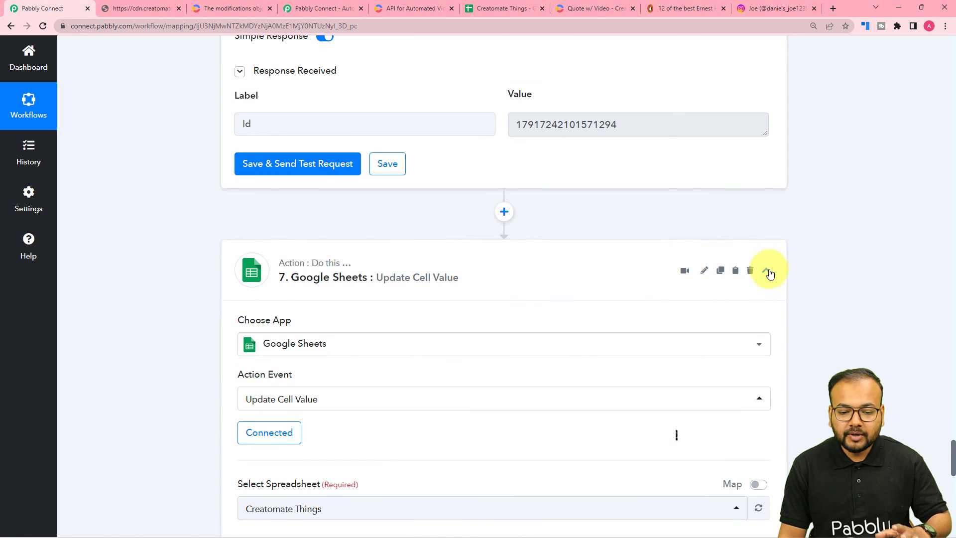
pyautogui.click(766, 271)
pyautogui.scroll(8, 831, 259)
pyautogui.scroll(8, 839, 257)
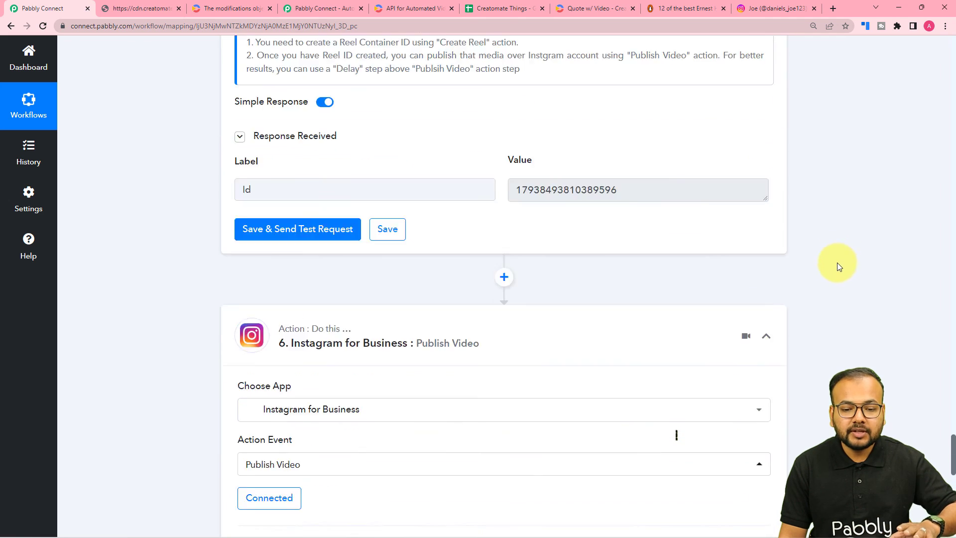
pyautogui.scroll(10, 820, 330)
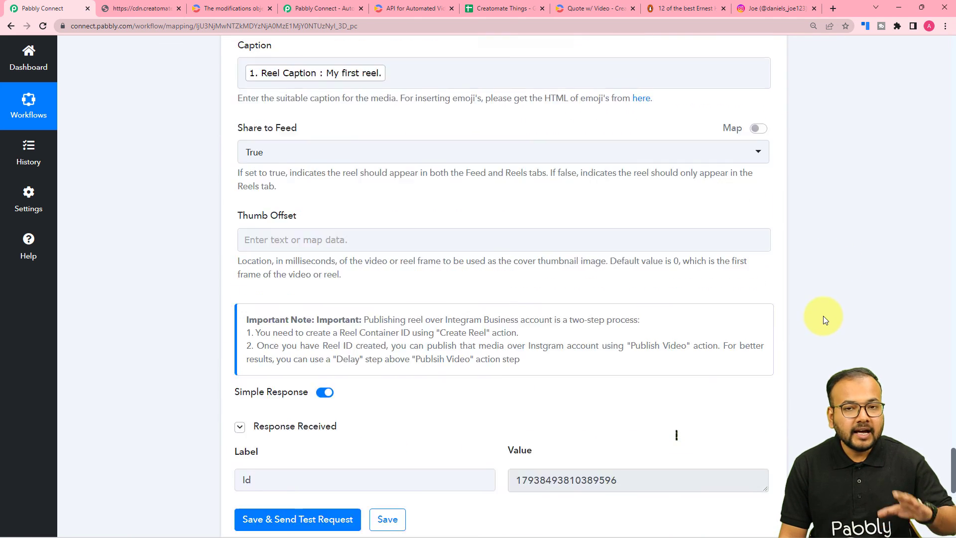
pyautogui.scroll(1, 765, 245)
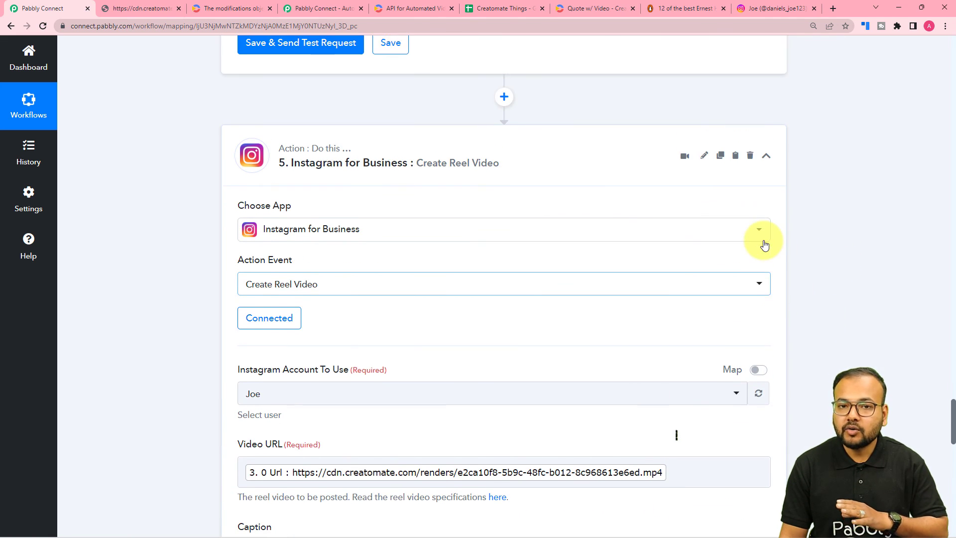
pyautogui.click(767, 156)
pyautogui.scroll(3, 847, 207)
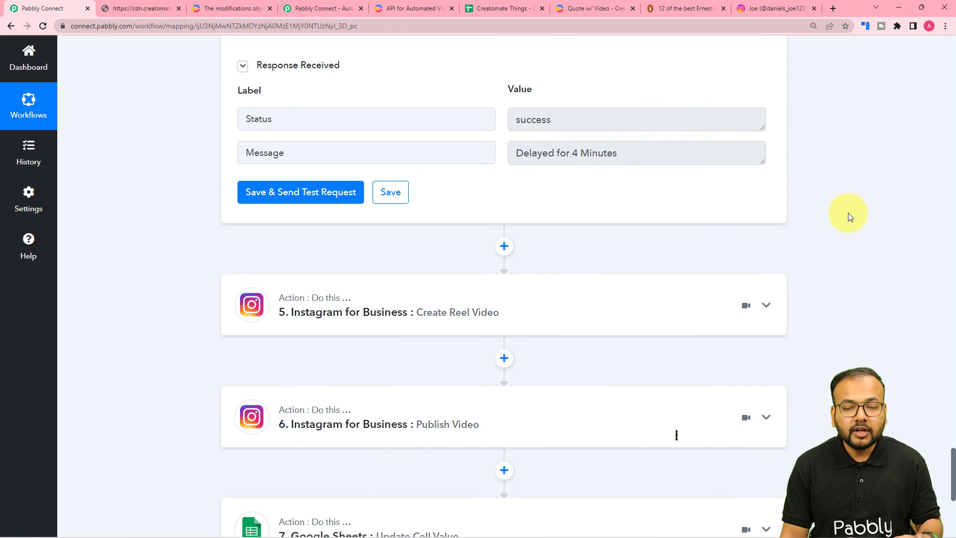
# - Review the spreadsheet row in Google Sheets and the published reel on Instagram
pyautogui.click(503, 9)
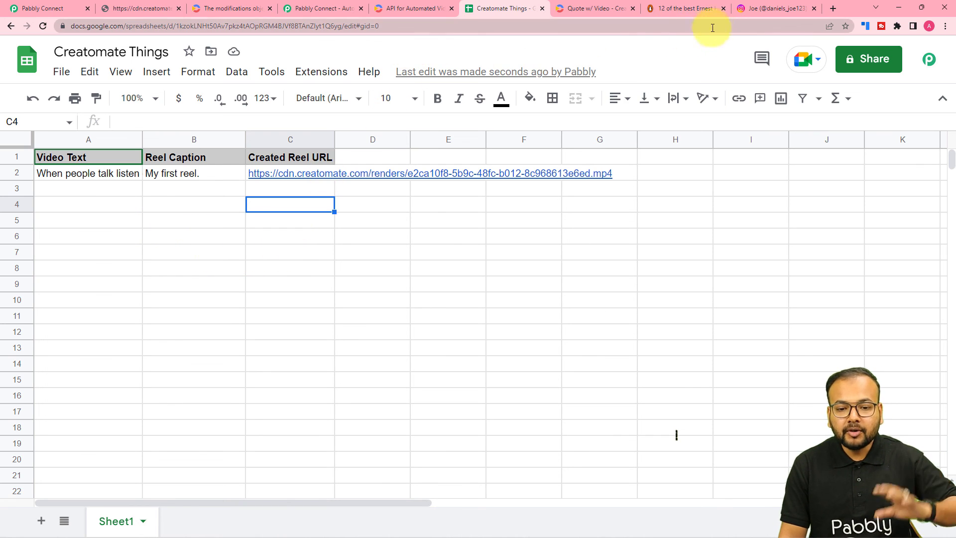
pyautogui.click(748, 9)
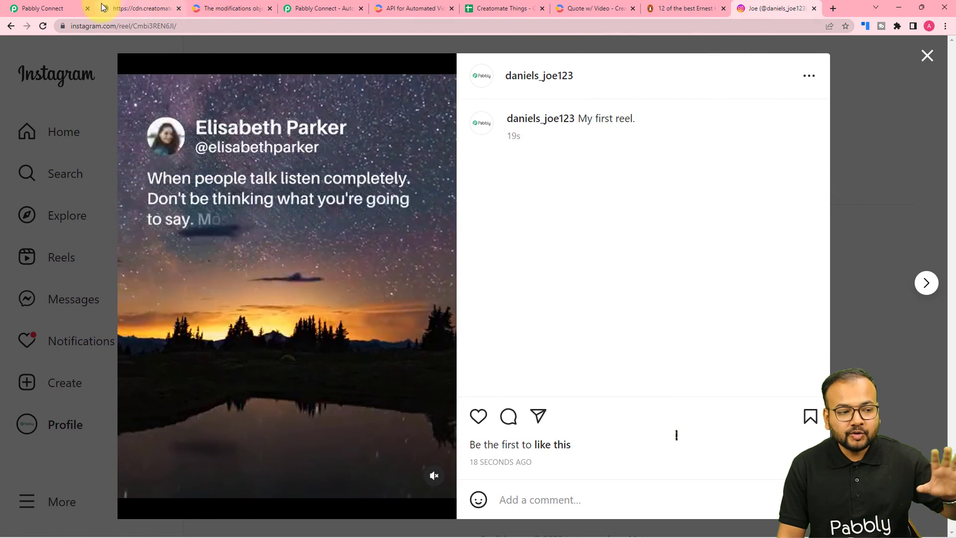
# - Return to the Pabbly Connect workflow, collapse the Delay by Pabbly step and review the Modifications field of the third step
pyautogui.moveTo(61, 5)
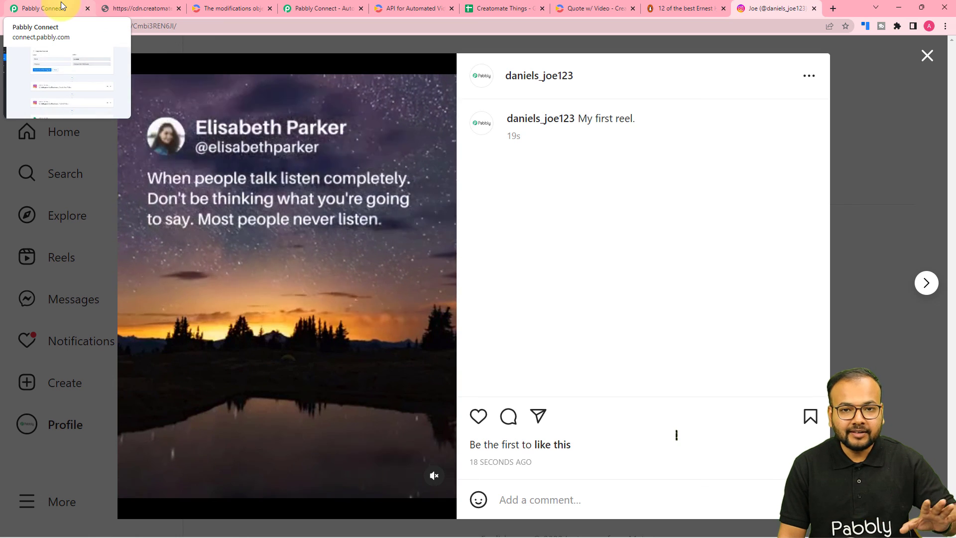
pyautogui.click(61, 4)
pyautogui.scroll(6, 240, 137)
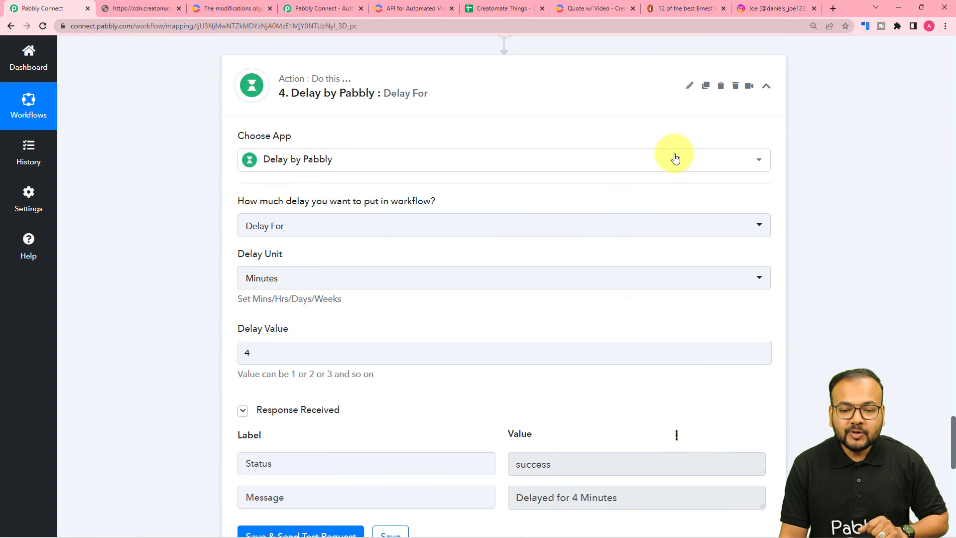
pyautogui.click(762, 100)
pyautogui.scroll(8, 779, 211)
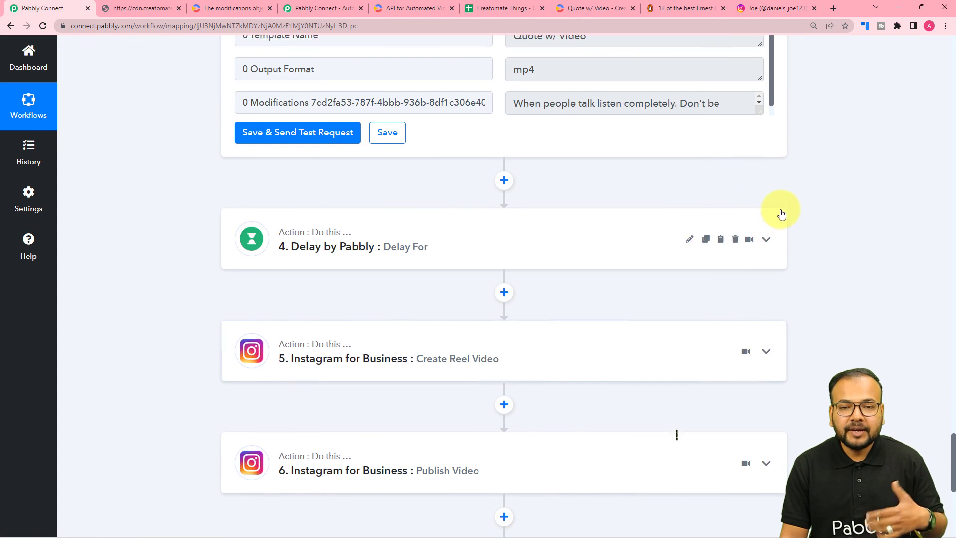
pyautogui.scroll(7, 778, 222)
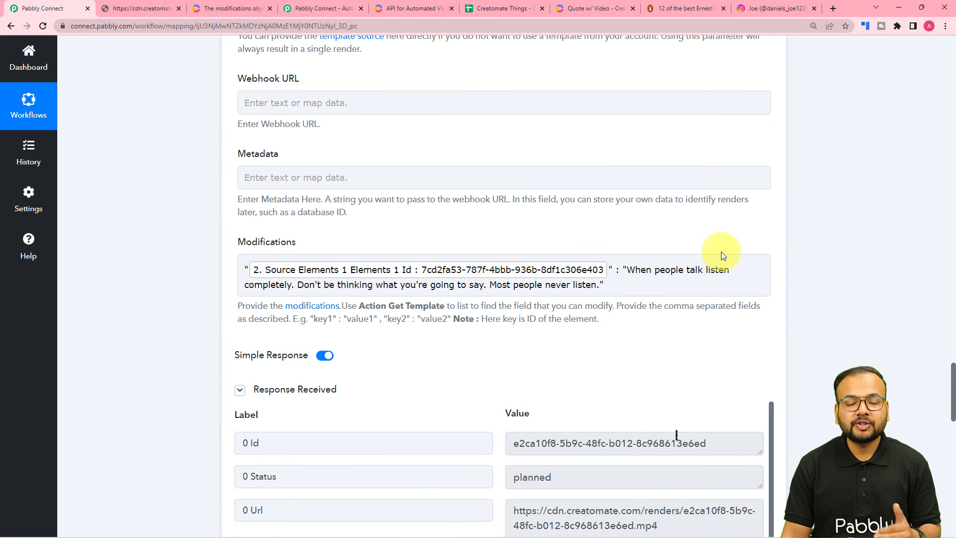